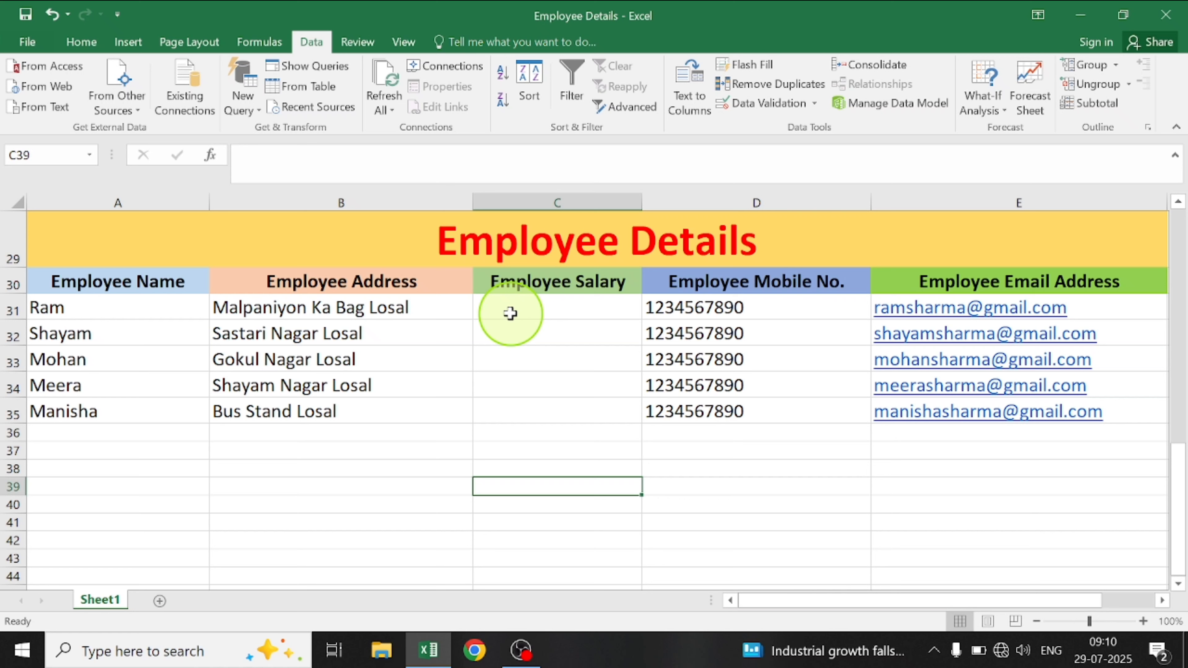
Start a data validation rule for the Employee Salary cells C31:C35 that allows only decimal values
left_click(510, 413)
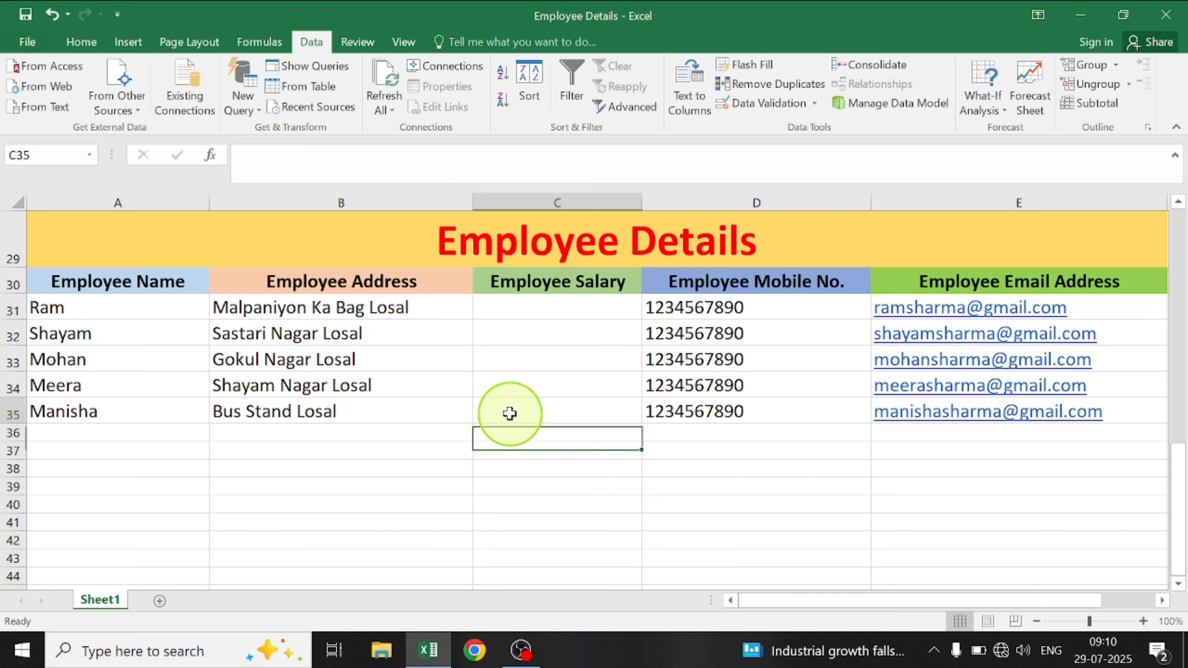
left_click_drag(510, 413, 510, 310)
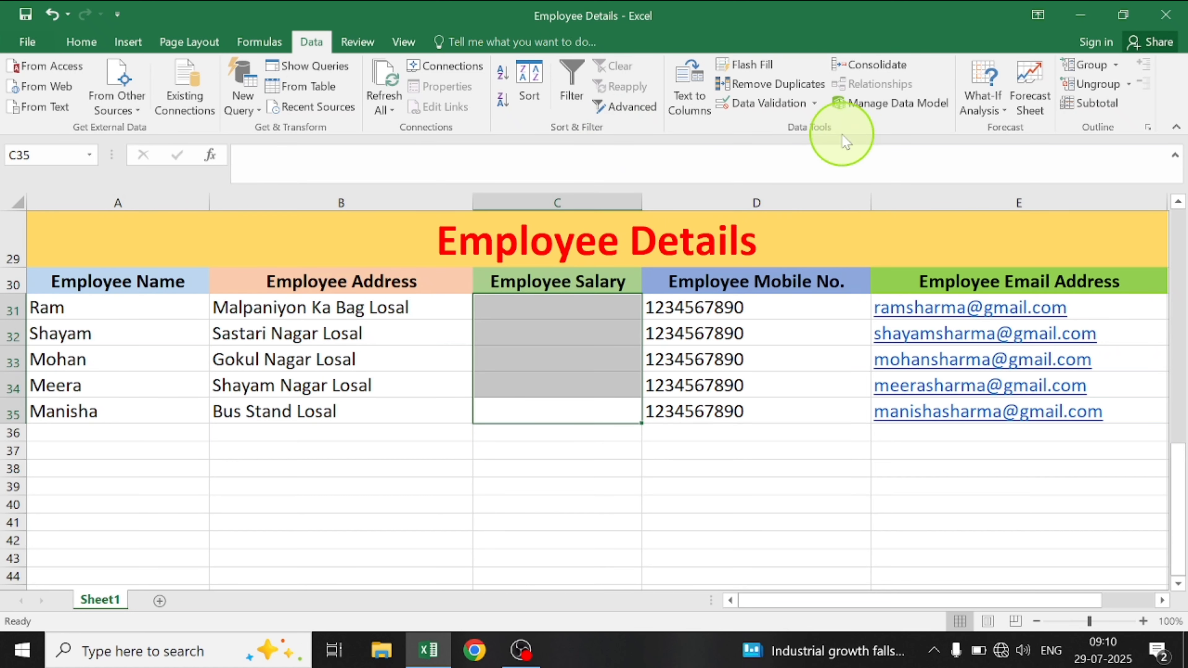
left_click(764, 106)
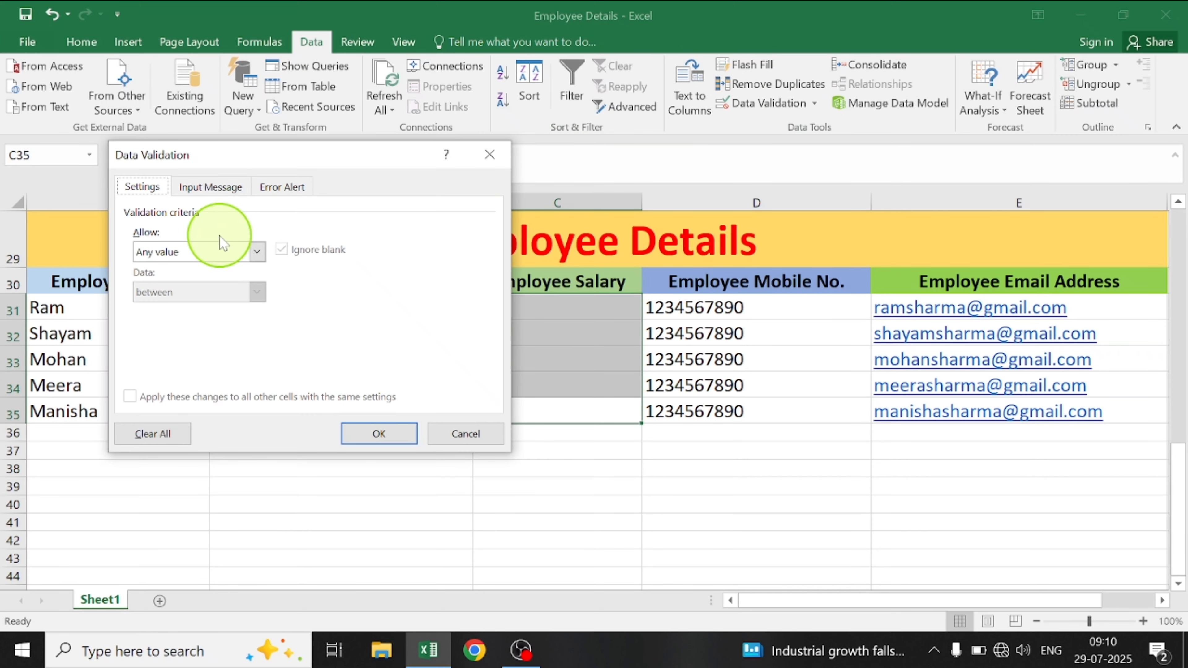
left_click(264, 260)
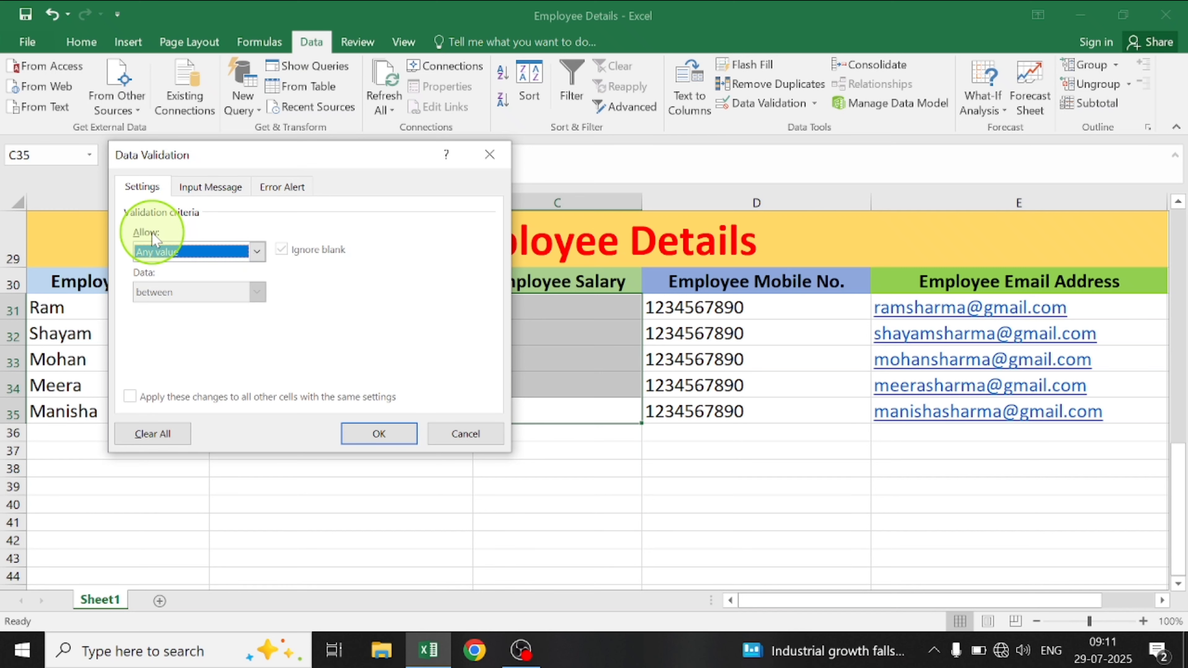
left_click(258, 253)
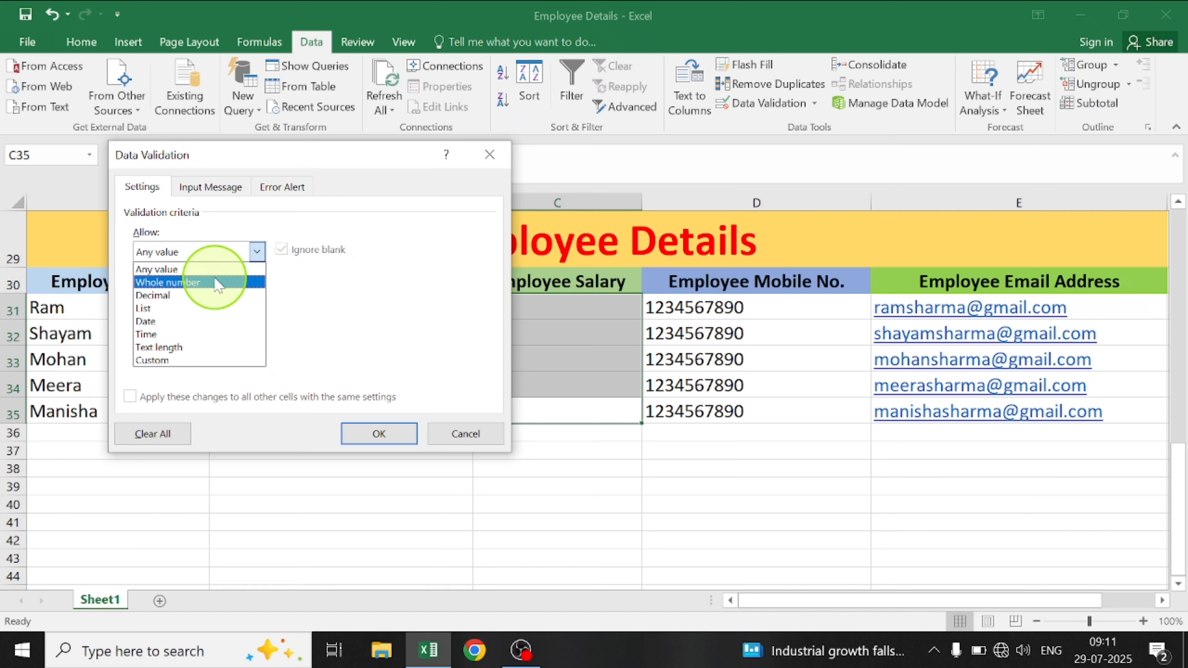
left_click(206, 295)
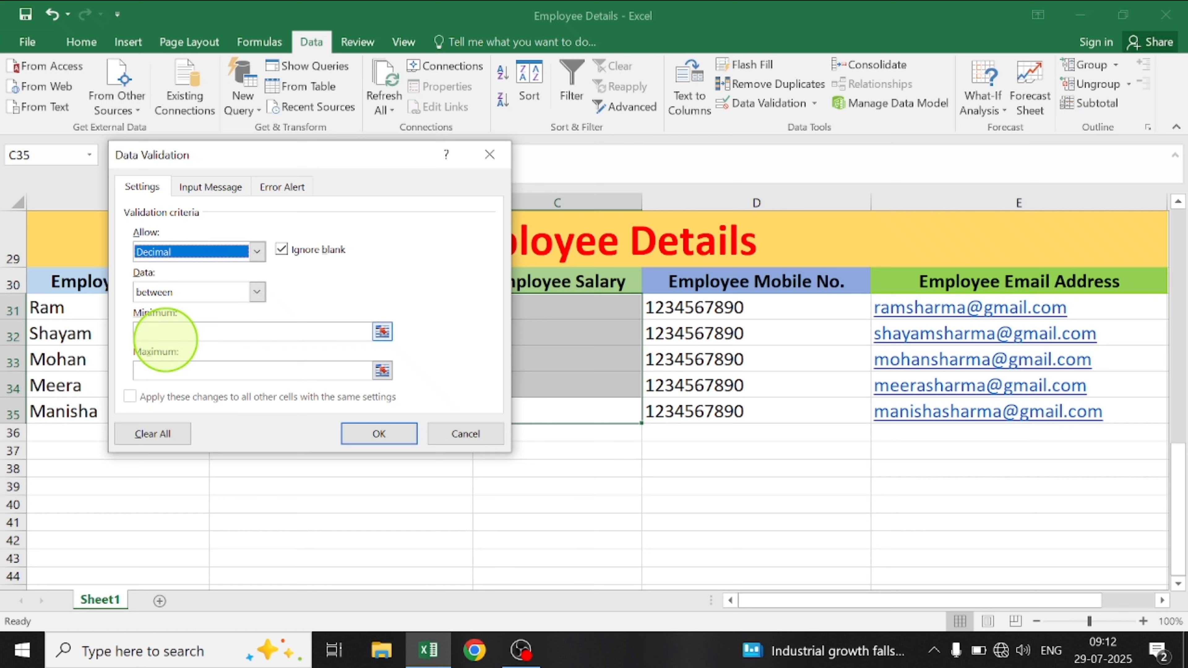
Limit the salary validation to values between a minimum of 3000 and a maximum of 5000, and apply the rule
left_click(165, 333)
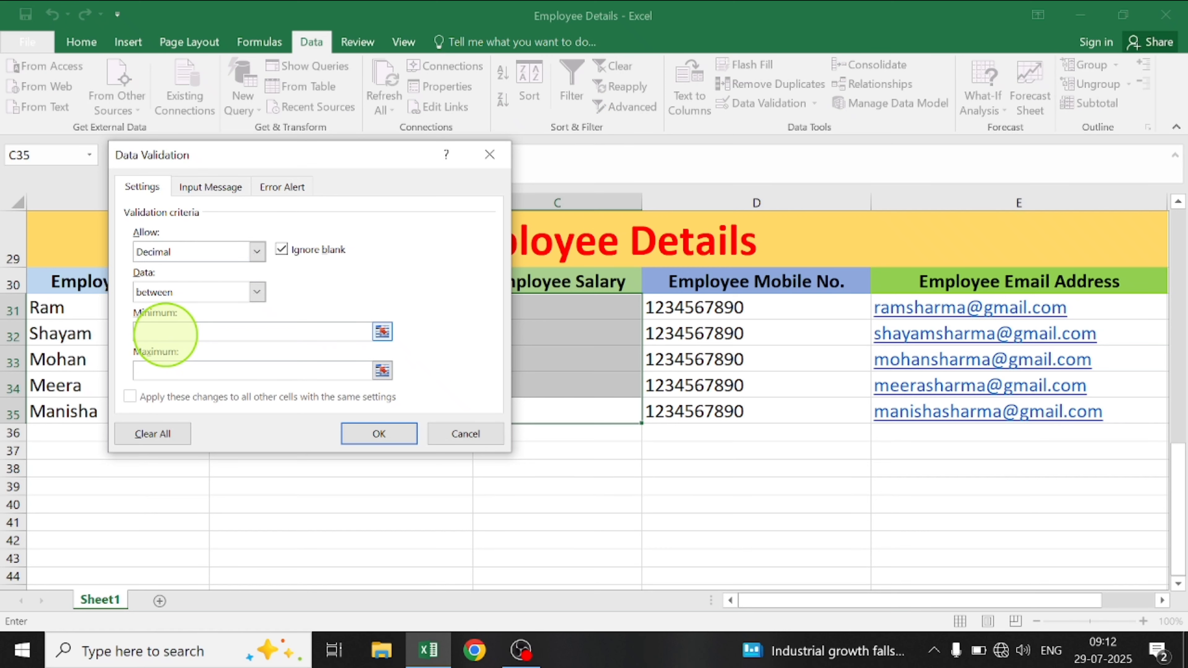
type("3000")
left_click(169, 370)
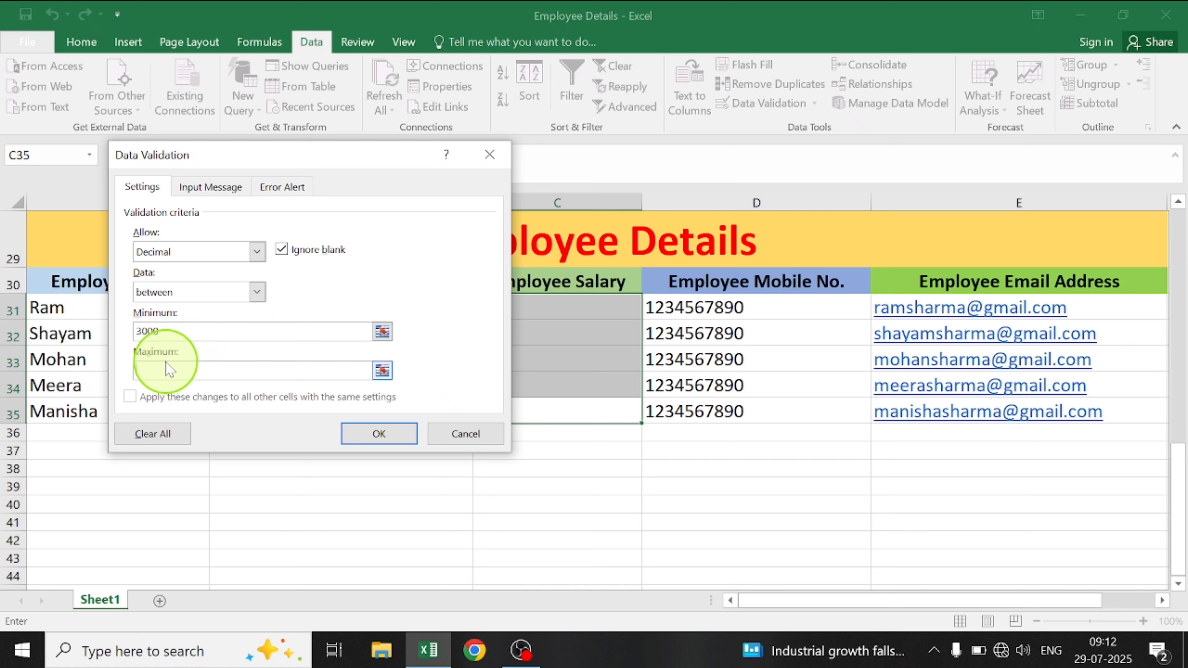
type("5000")
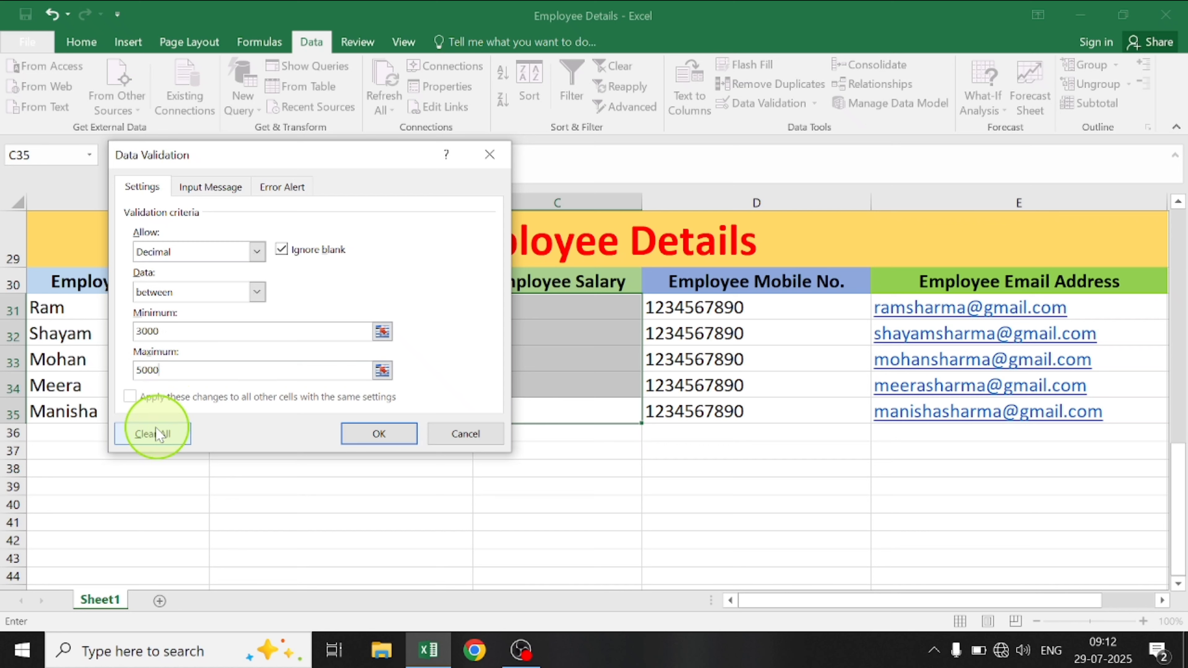
left_click(393, 435)
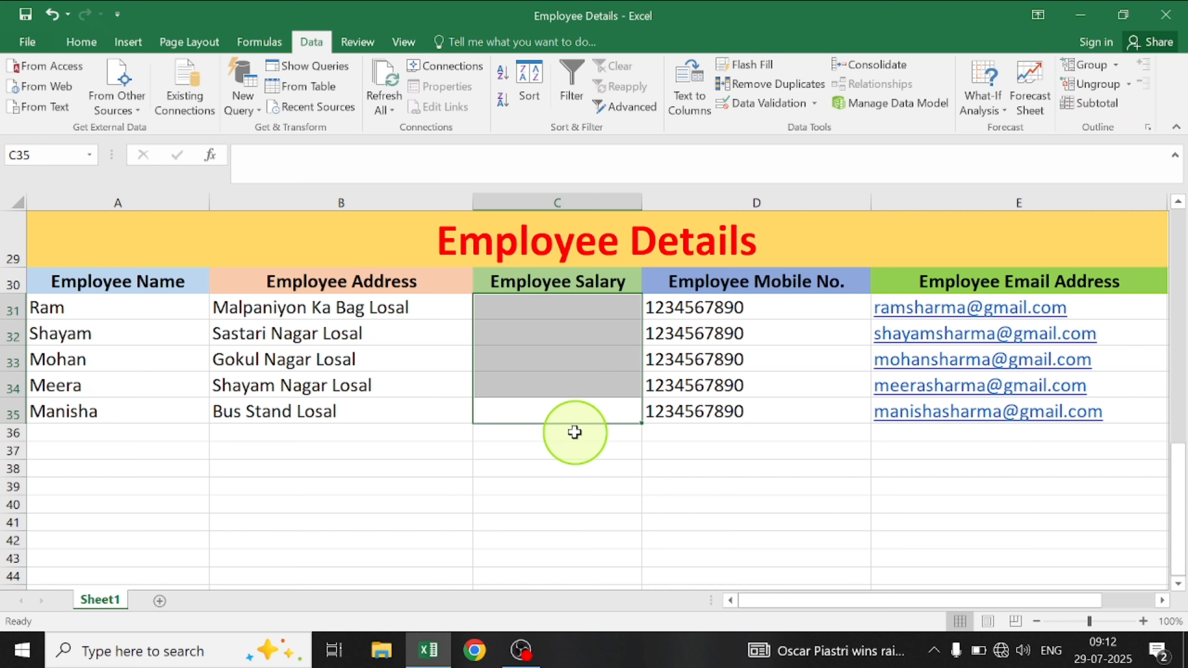
left_click(556, 490)
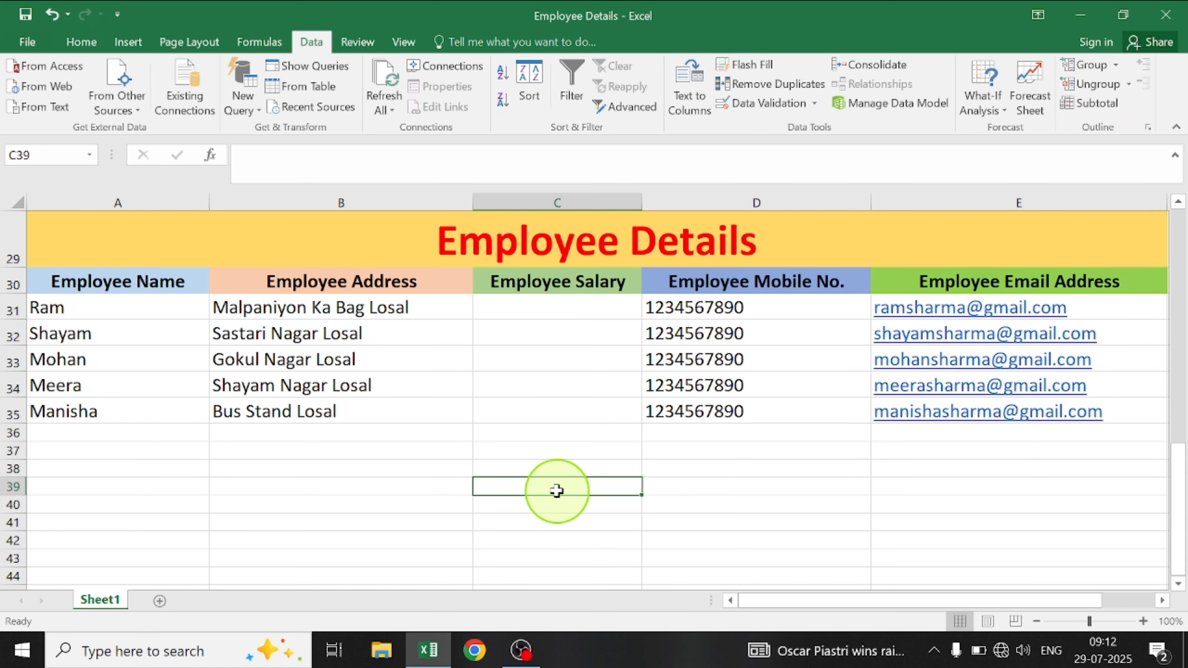
Test the validation rule by trying to enter a salary of 1000 in C31, and cancel the entry
left_click(539, 303)
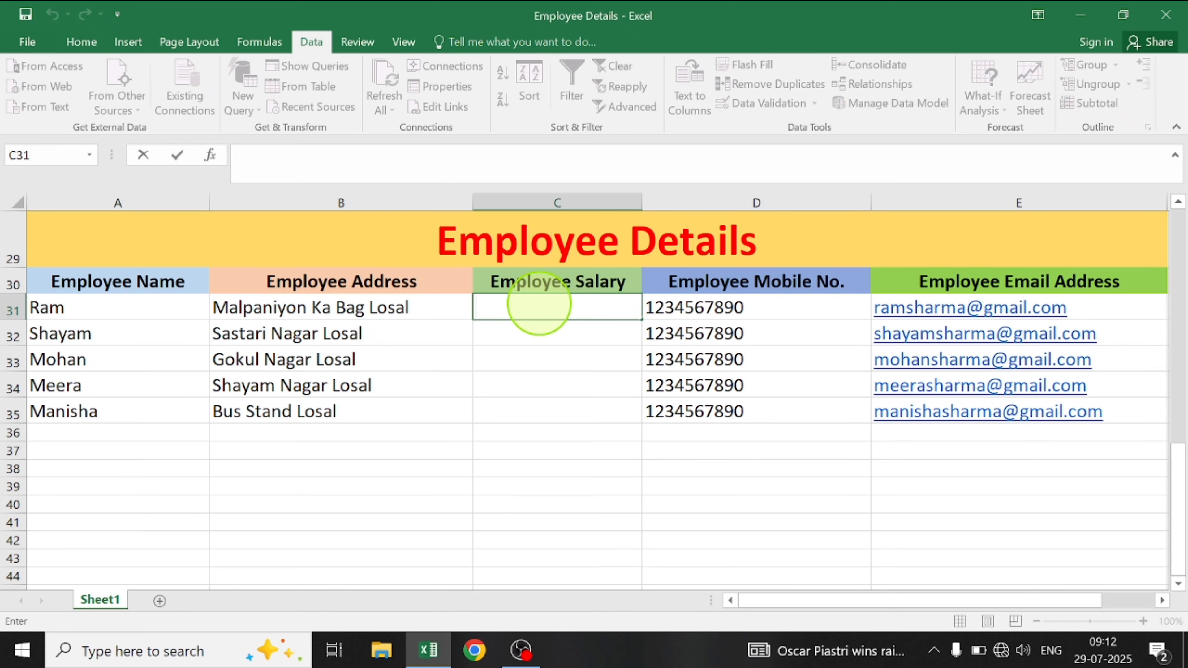
type("1000")
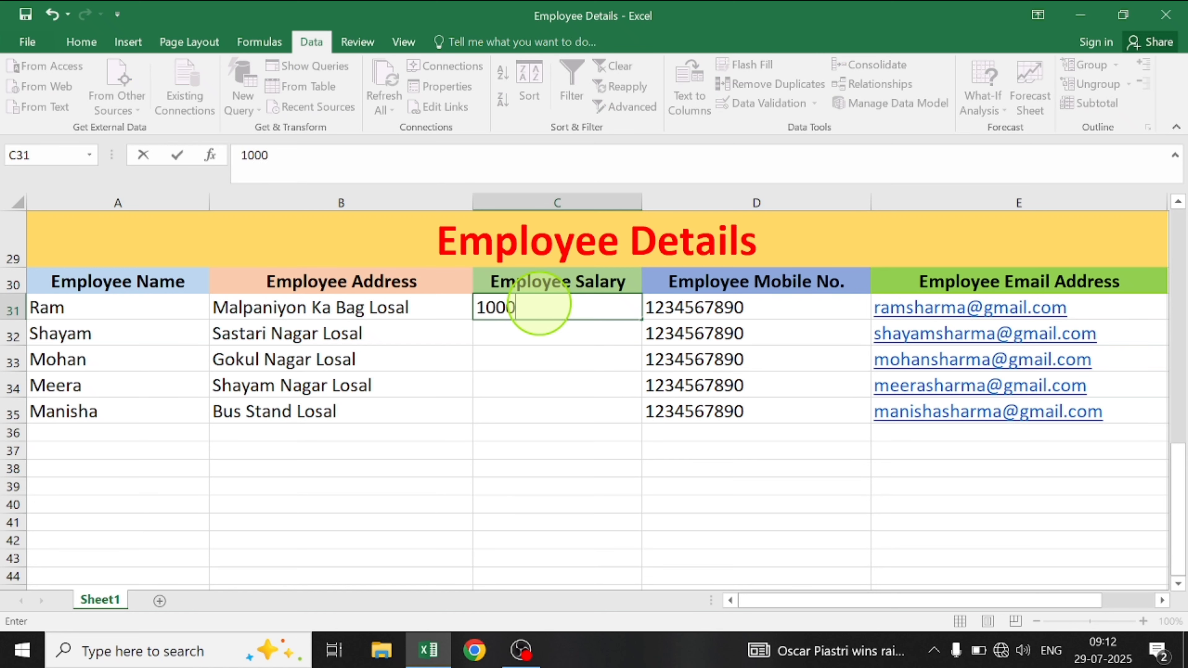
key("Return")
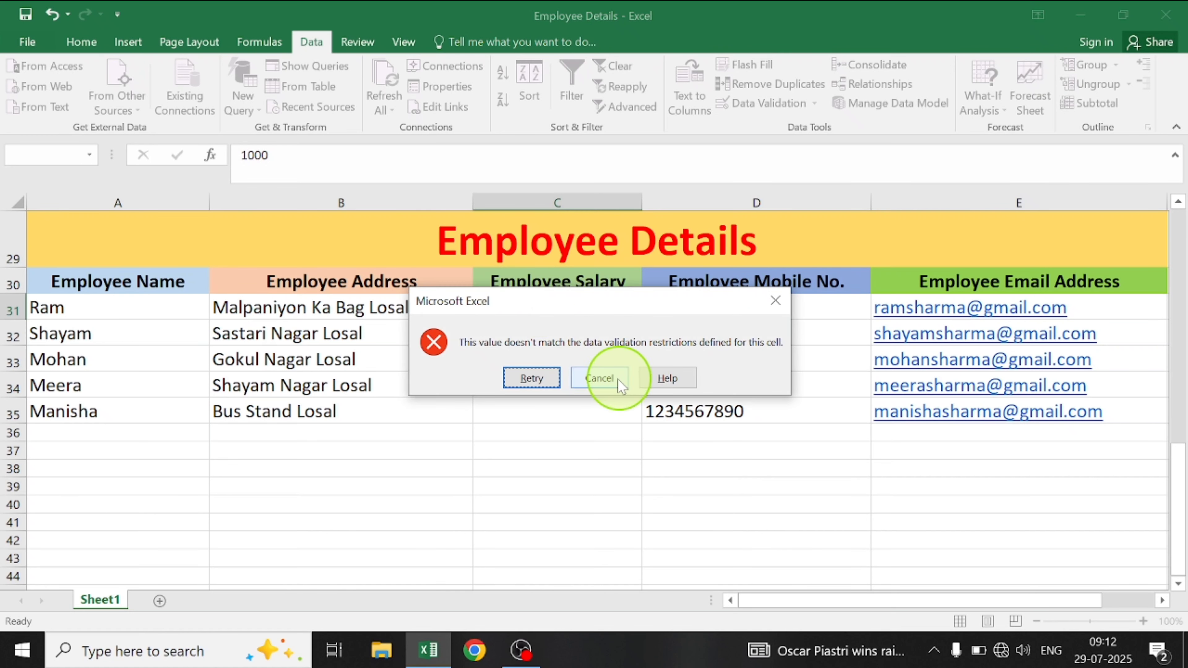
left_click(598, 379)
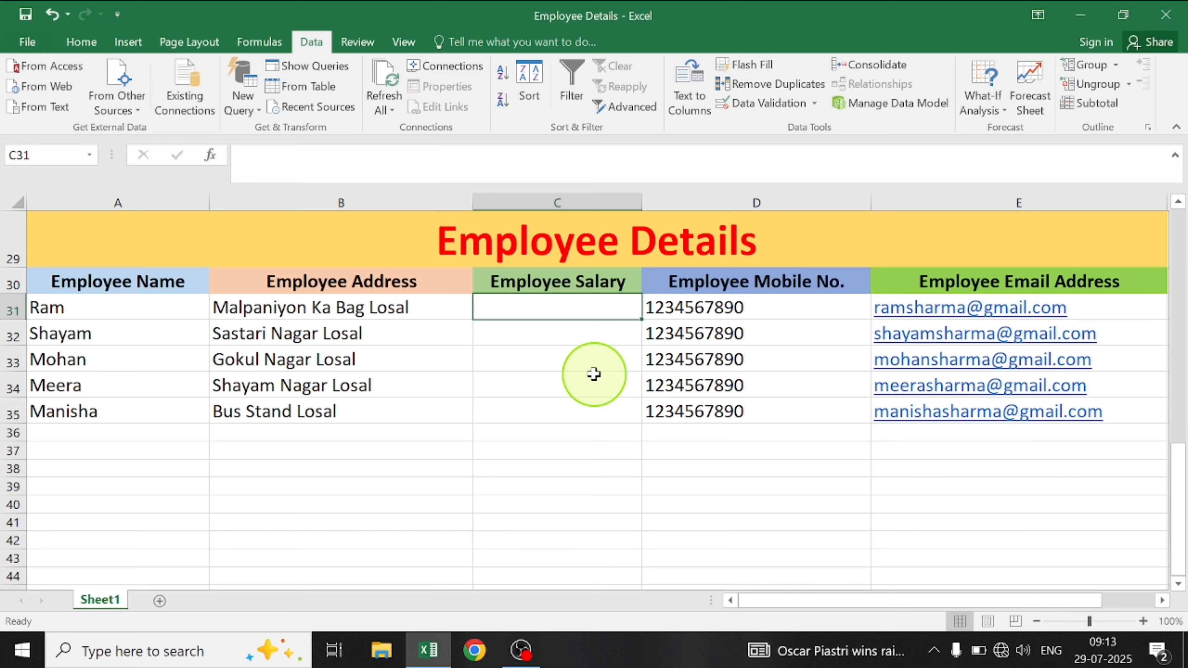
Enter a salary of 3000 in C31 and 4000.50 in C32
double_click(568, 308)
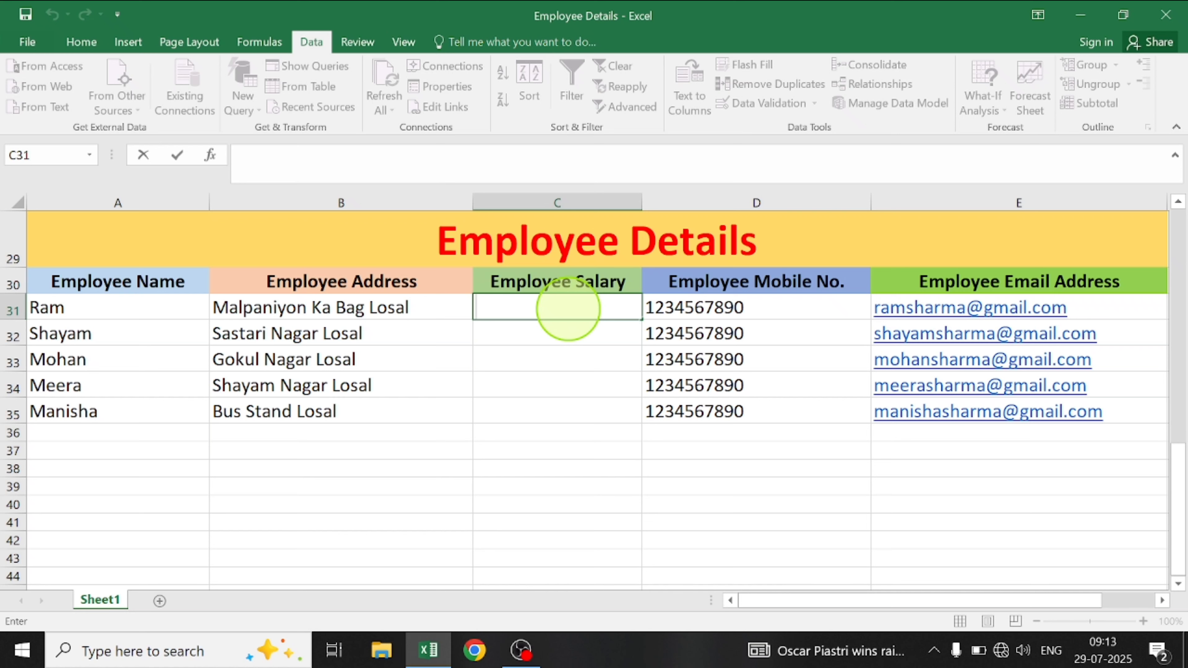
type("3000")
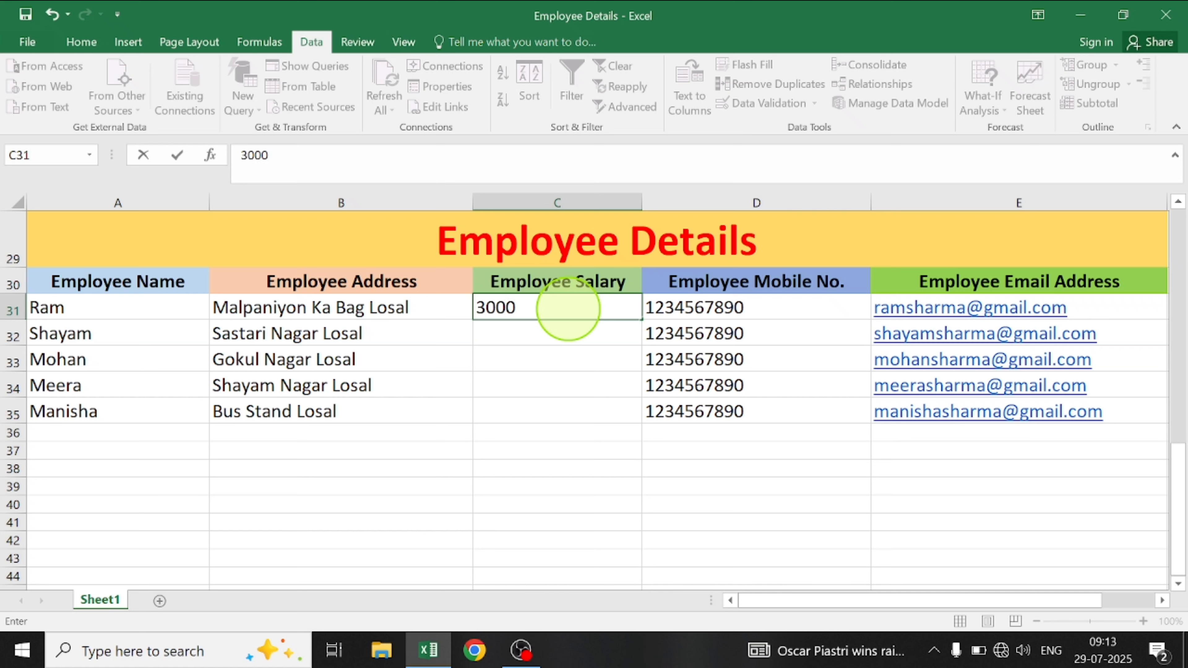
key("Return")
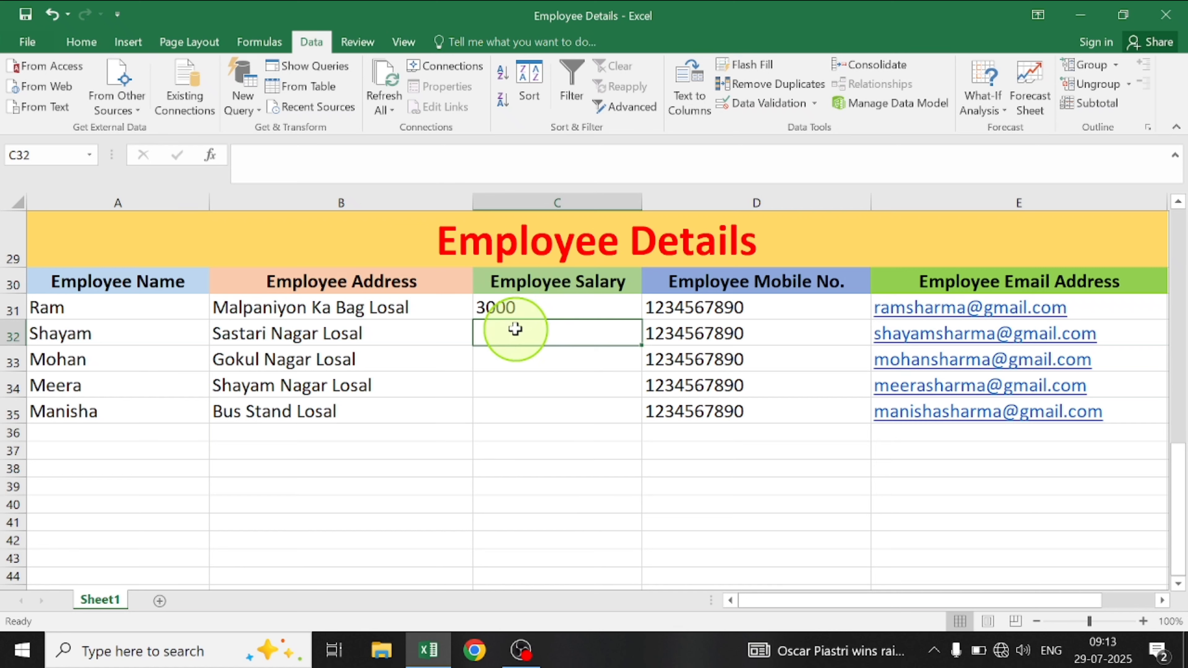
double_click(506, 333)
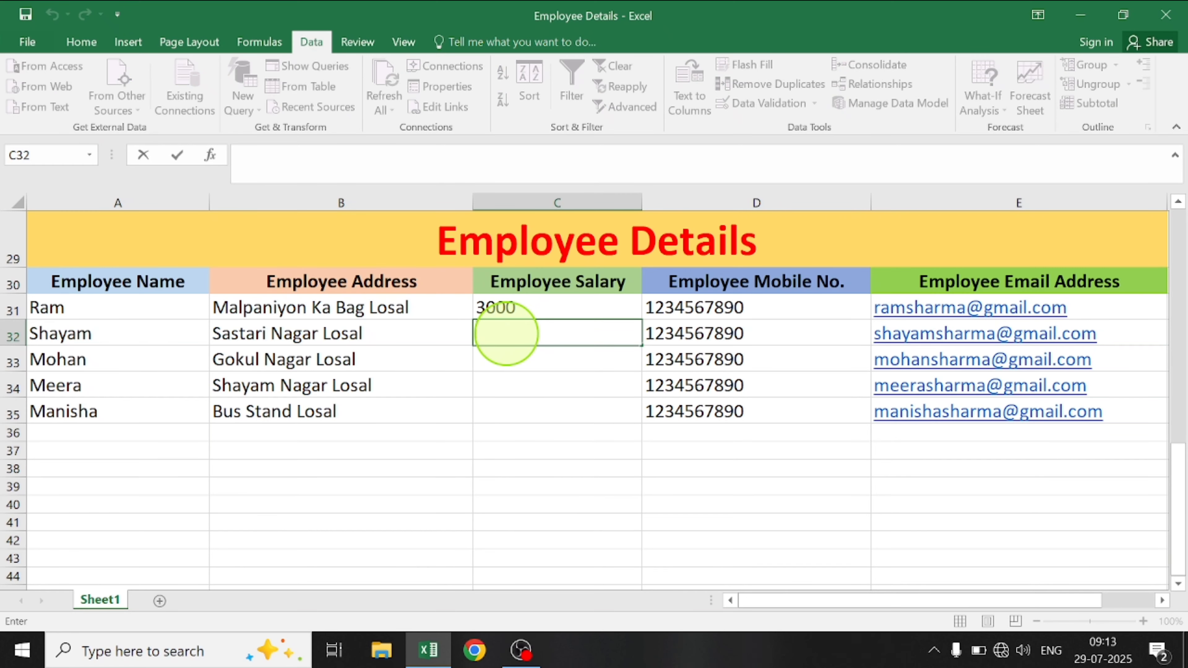
type("4000.")
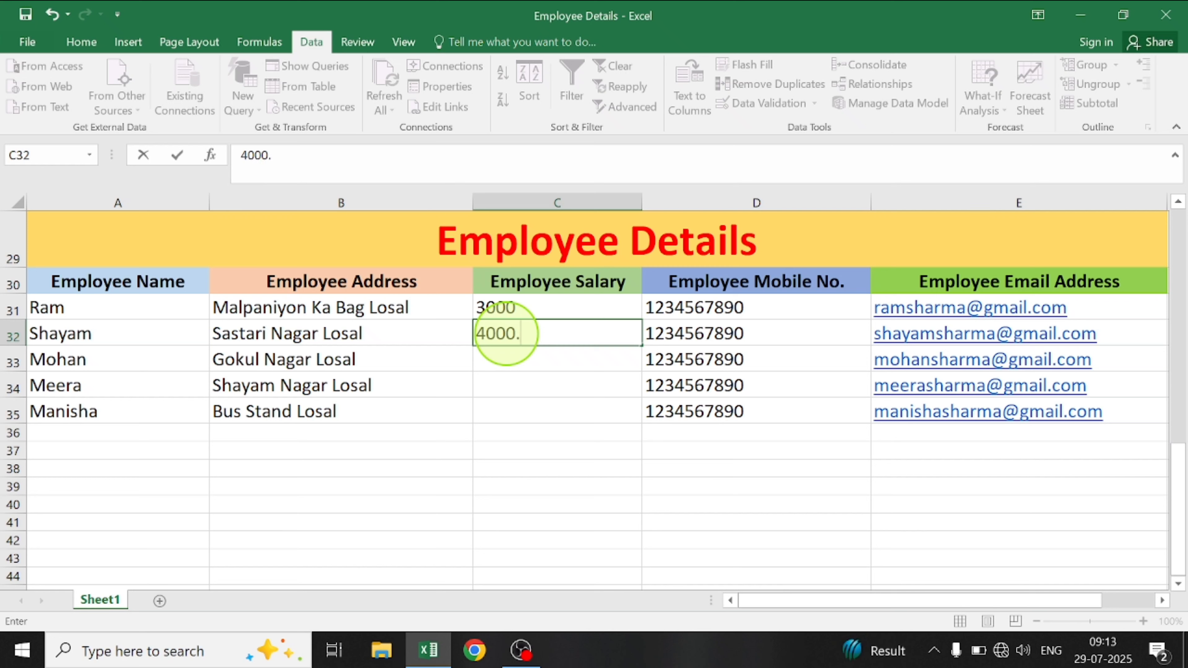
type("50")
key("Return")
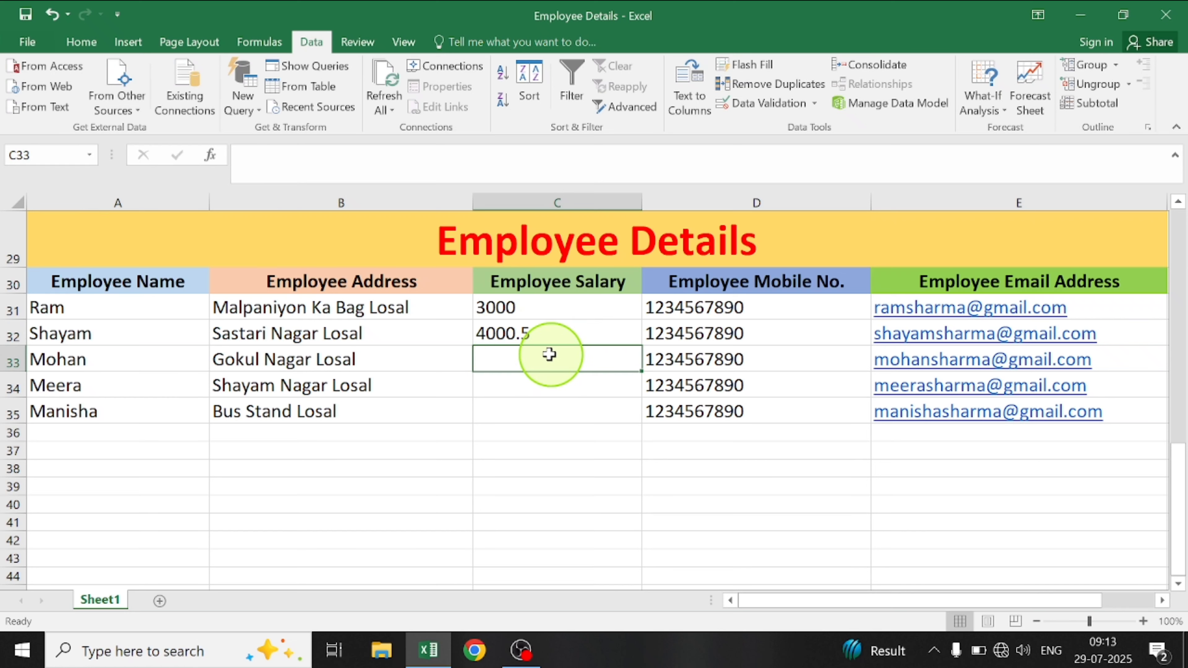
Enter a salary of 3500.10 in C33 and 5000 in C34
type("35")
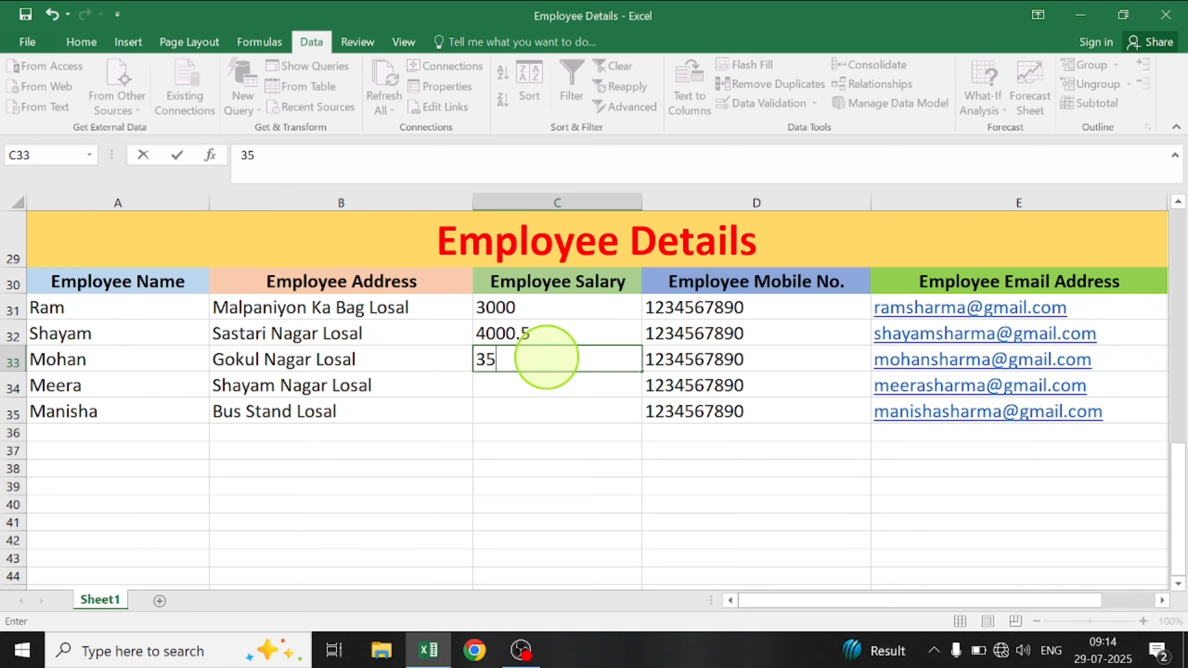
type("00.10")
key("Return")
type("5000")
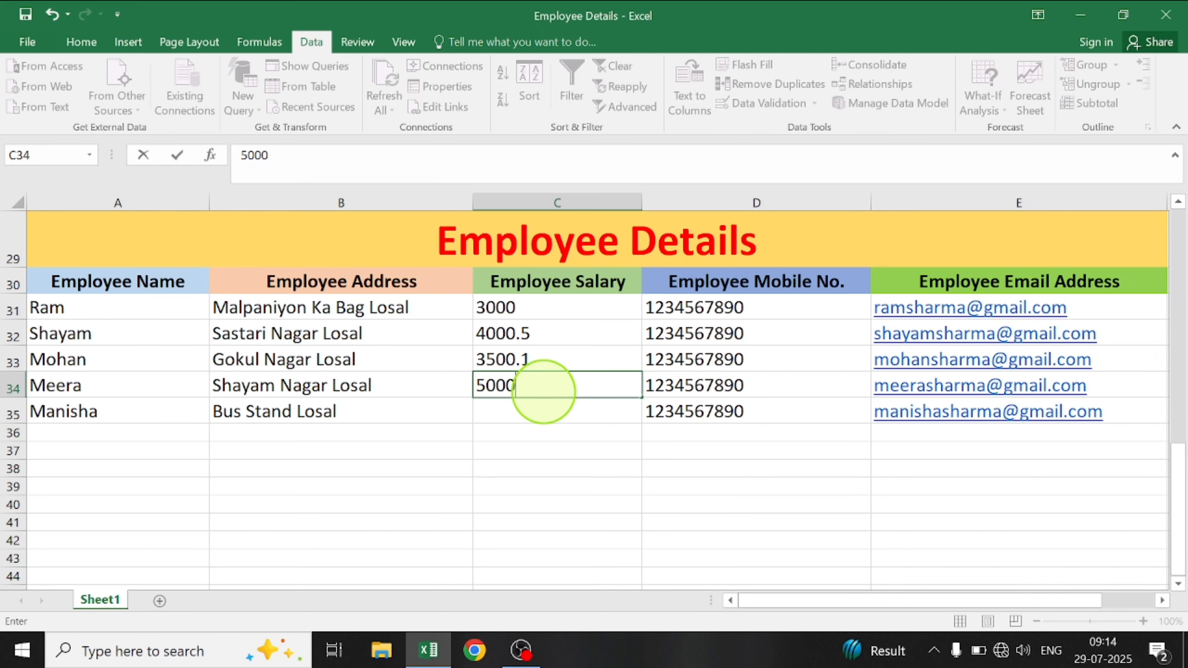
key("Return")
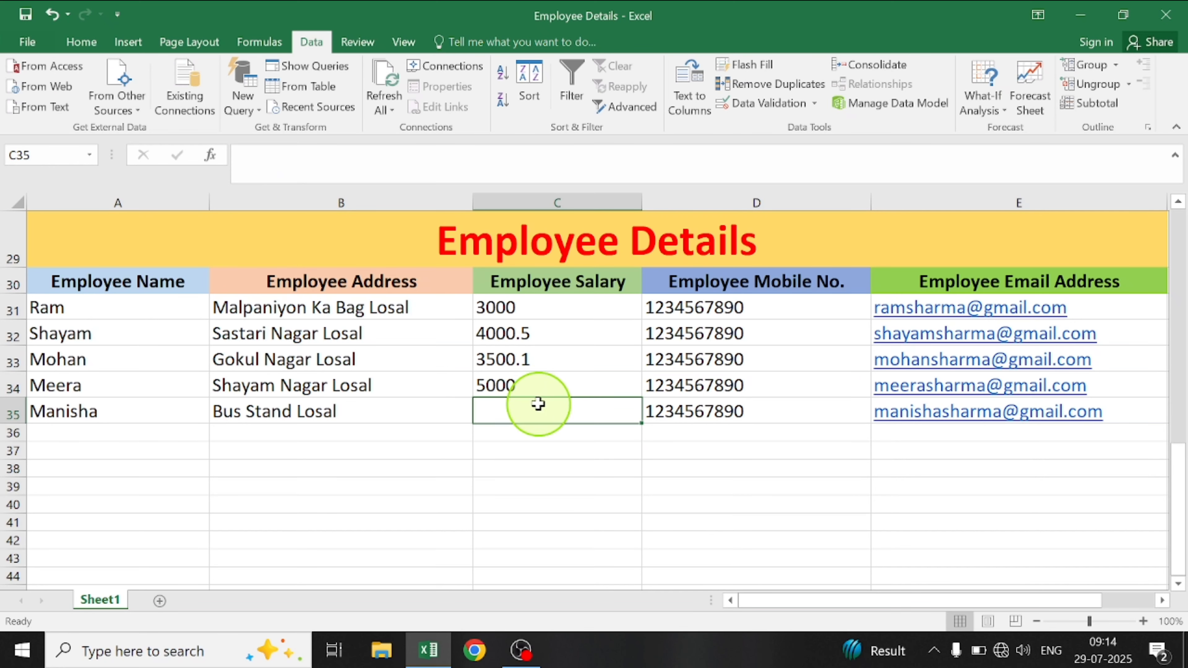
Test the upper limit by trying to enter a salary of 5000.20 in C35, and cancel the entry
double_click(530, 412)
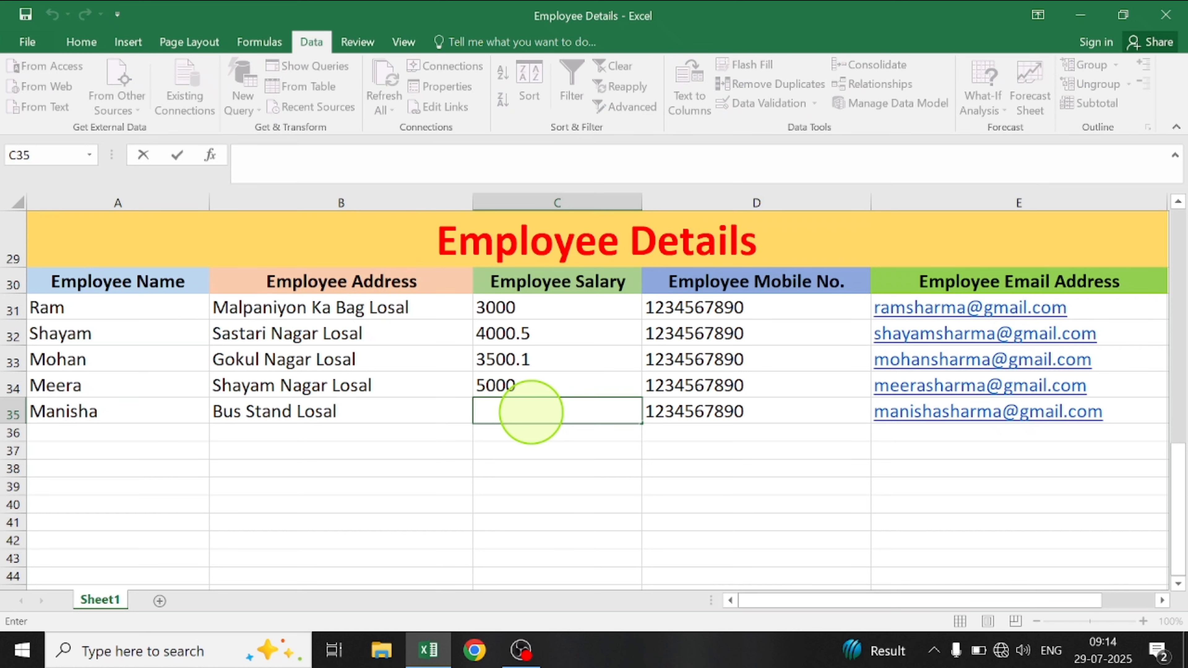
type("5000.2")
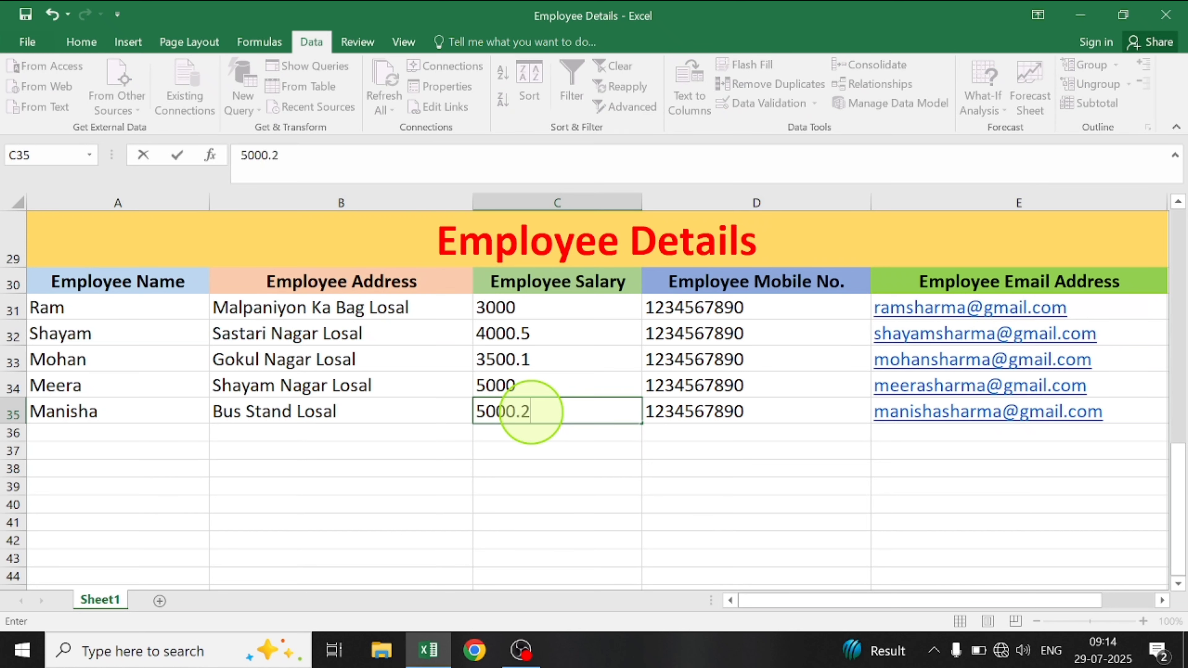
type("0")
key("Return")
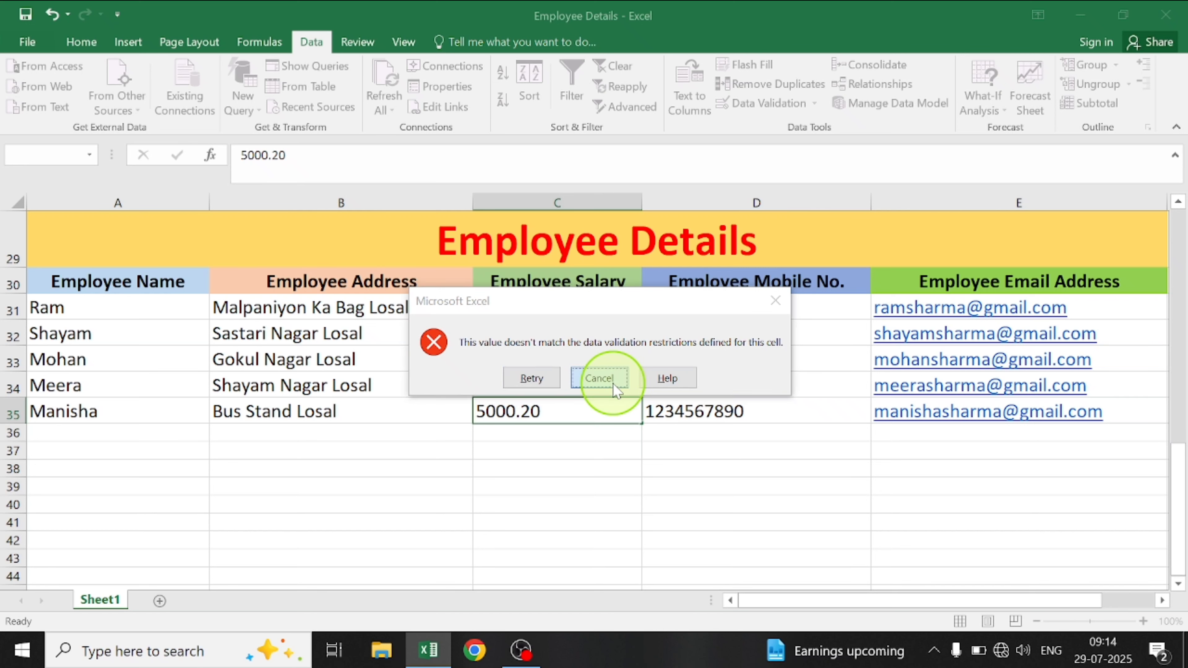
left_click(599, 377)
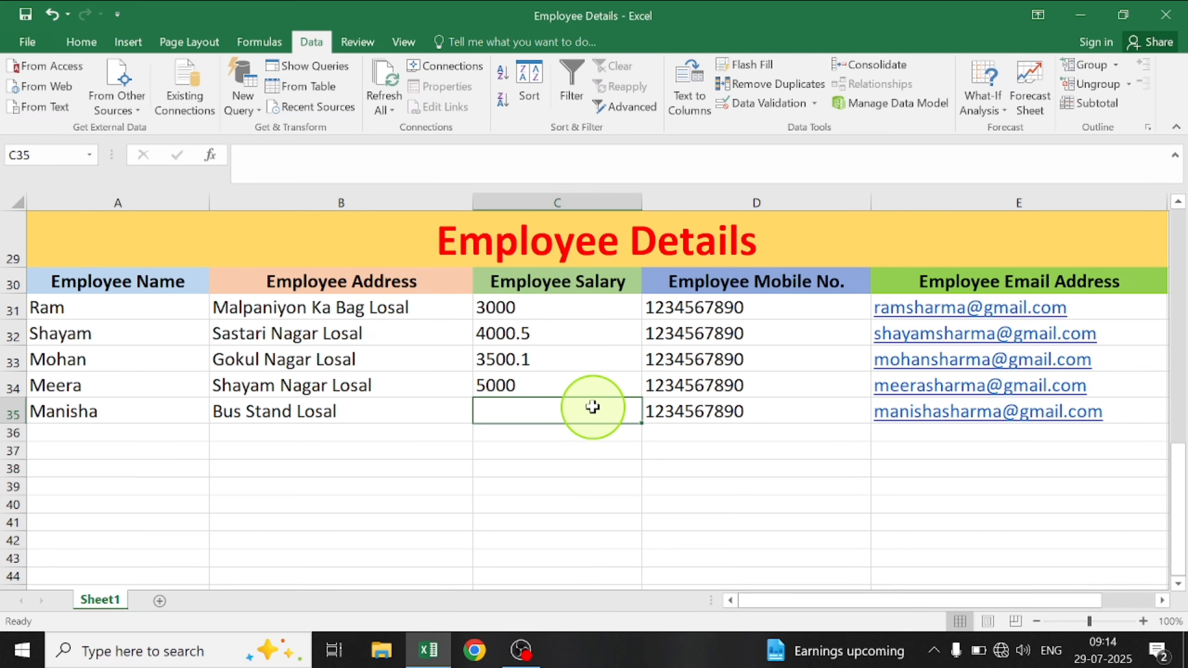
Undo the four salary entries in C31:C34
key("ctrl+z")
key("ctrl+z")
key("ctrl+z")
key("ctrl+z")
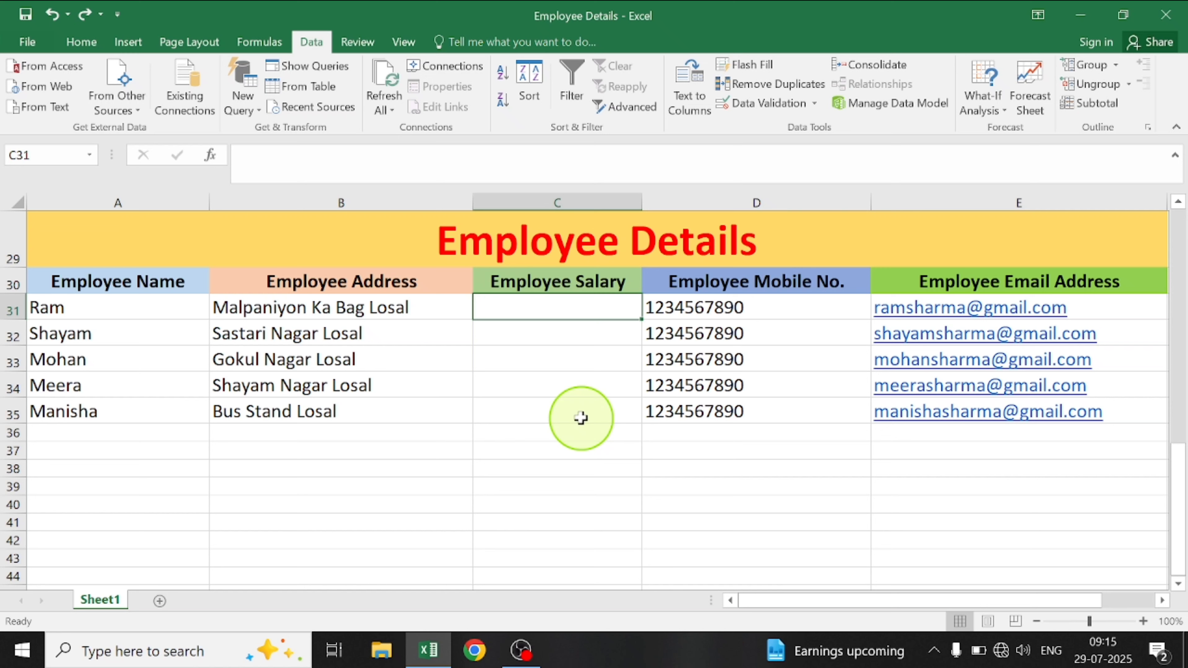
Extend the validation rule from C35 down the Employee Salary column to C42 by filling the cells below
left_click(550, 417)
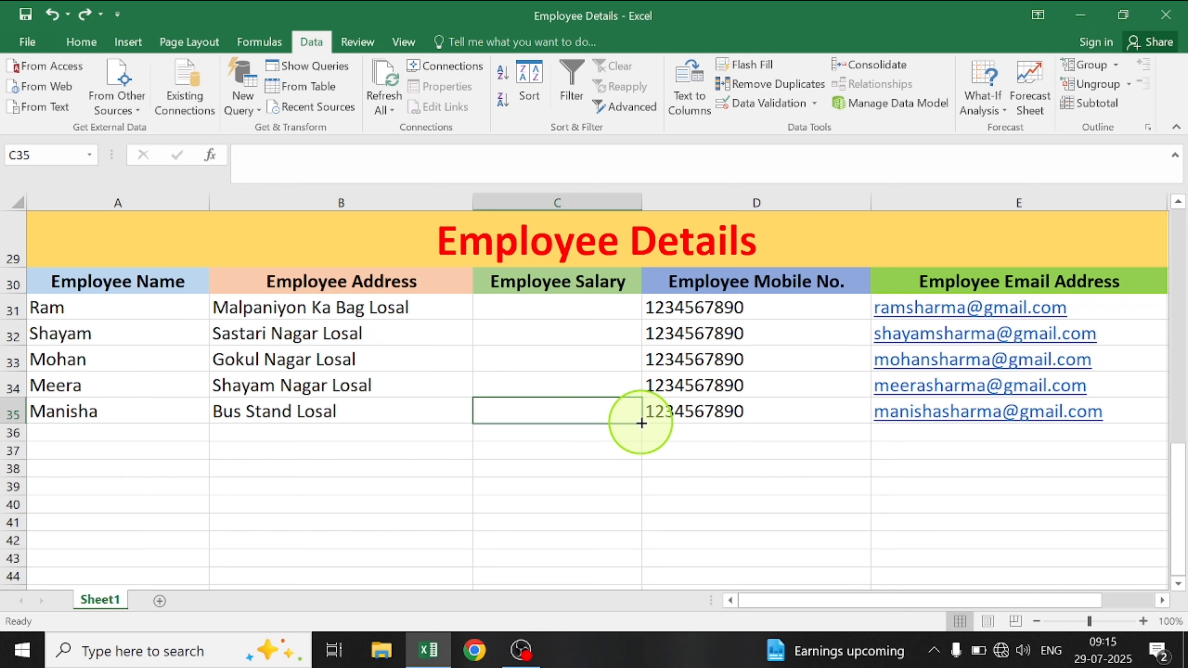
left_click_drag(641, 422, 639, 547)
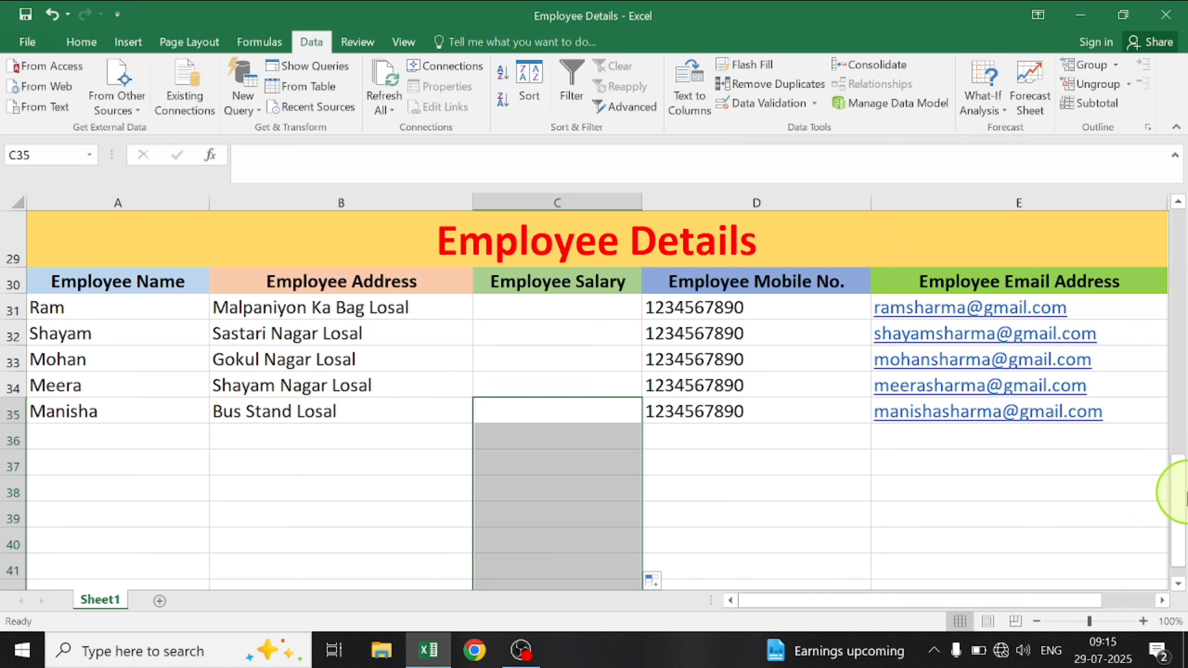
left_click_drag(1179, 499, 1178, 534)
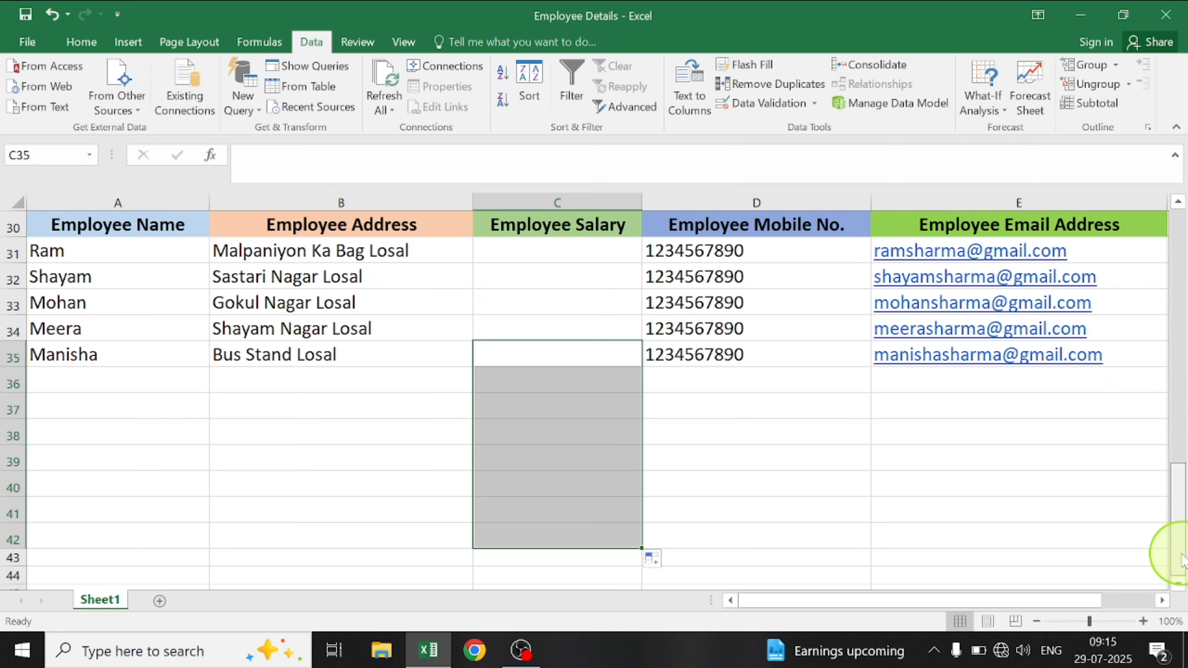
left_click(822, 482)
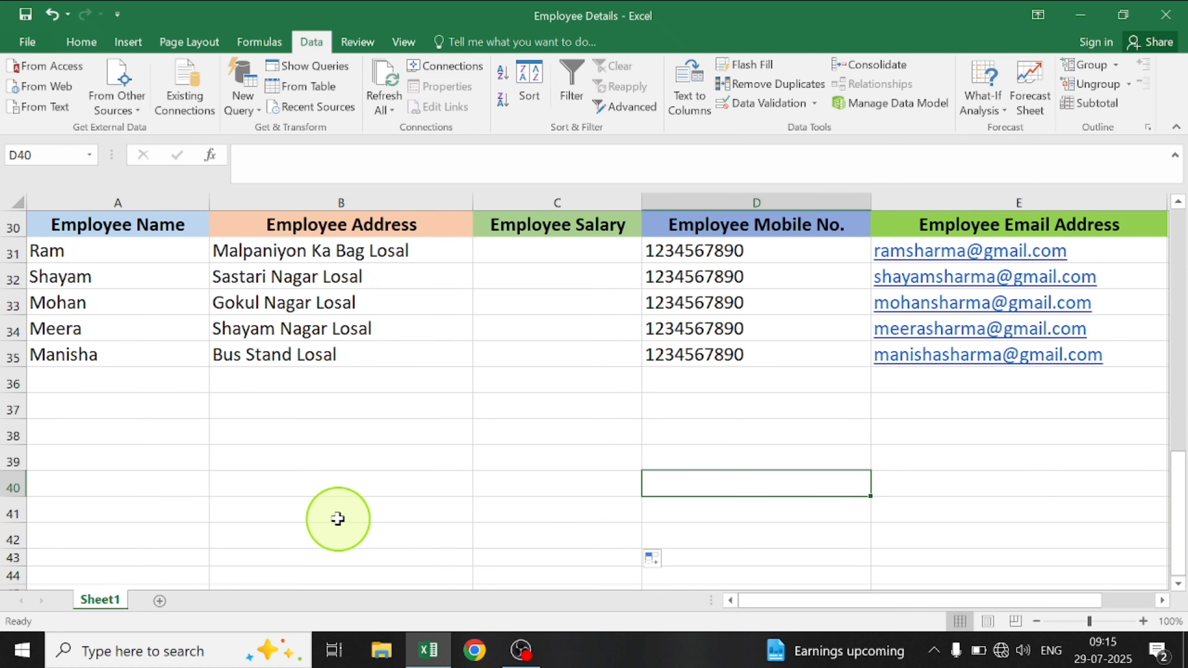
Enter 6000 in C44, below the filled salary cells
left_click(559, 578)
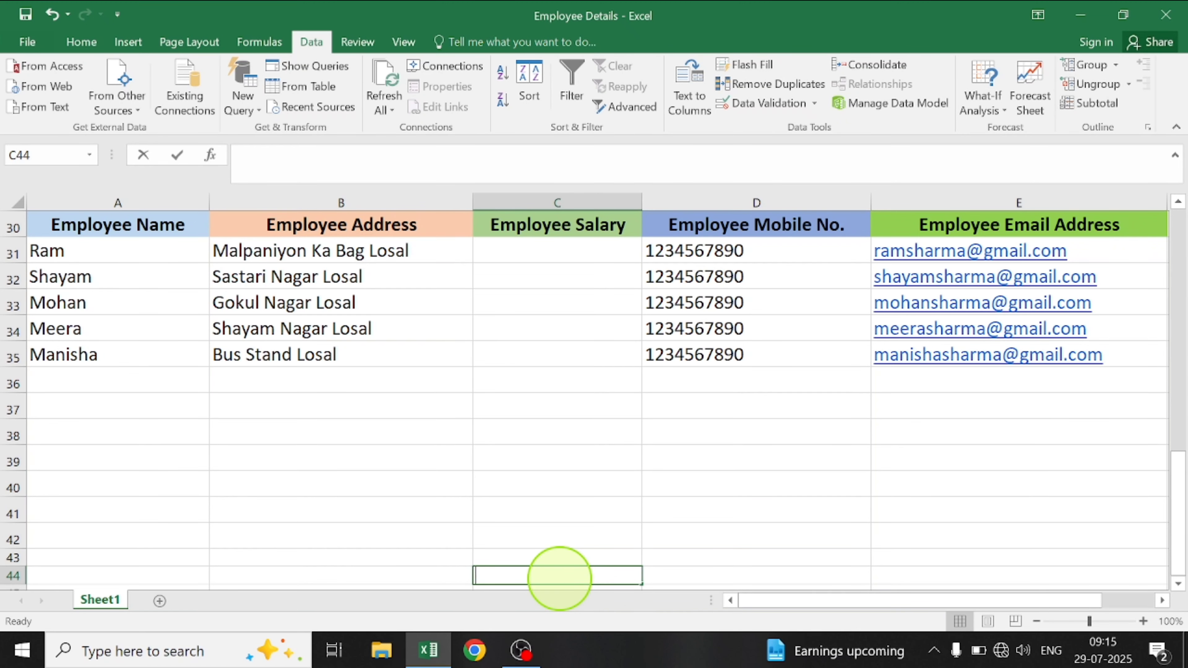
type("6000")
key("Return")
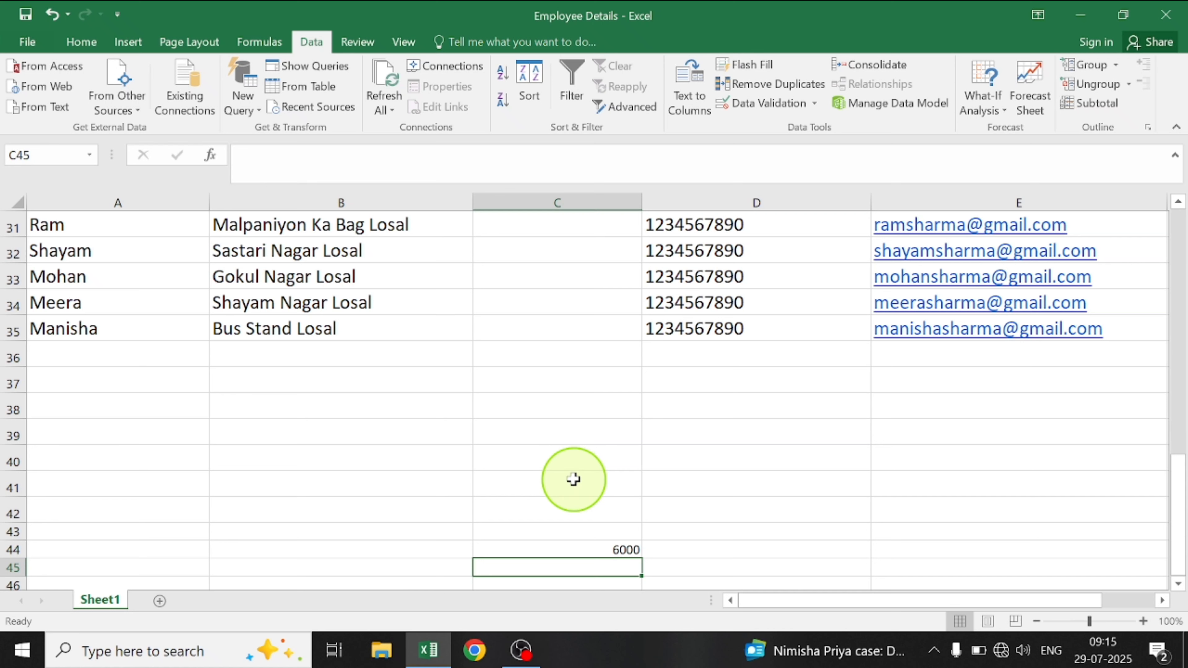
Test the extended validation rule by trying to enter 6000 in C40, and cancel the entry
left_click(572, 455)
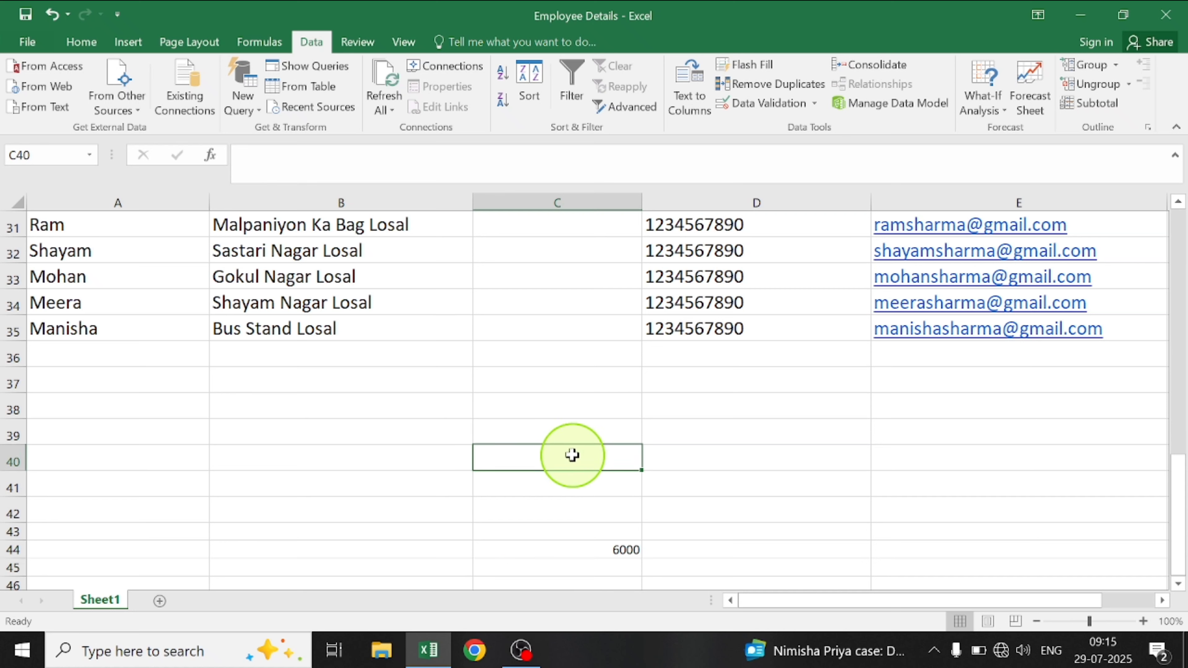
type("6000")
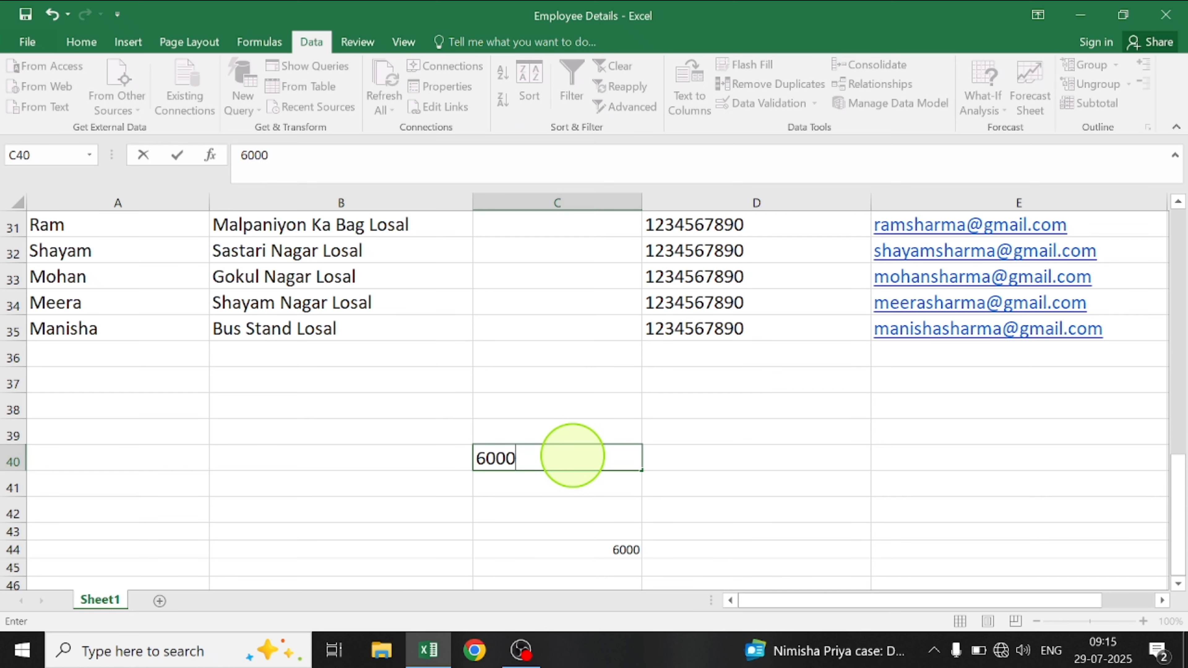
left_click(573, 457)
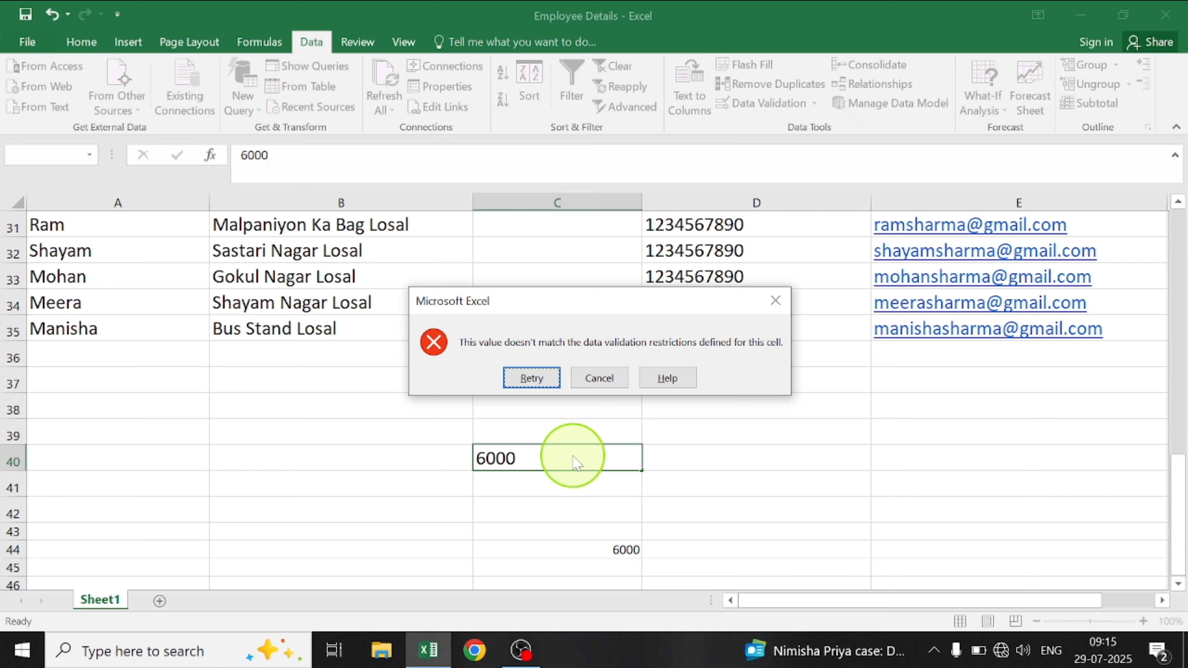
left_click(599, 378)
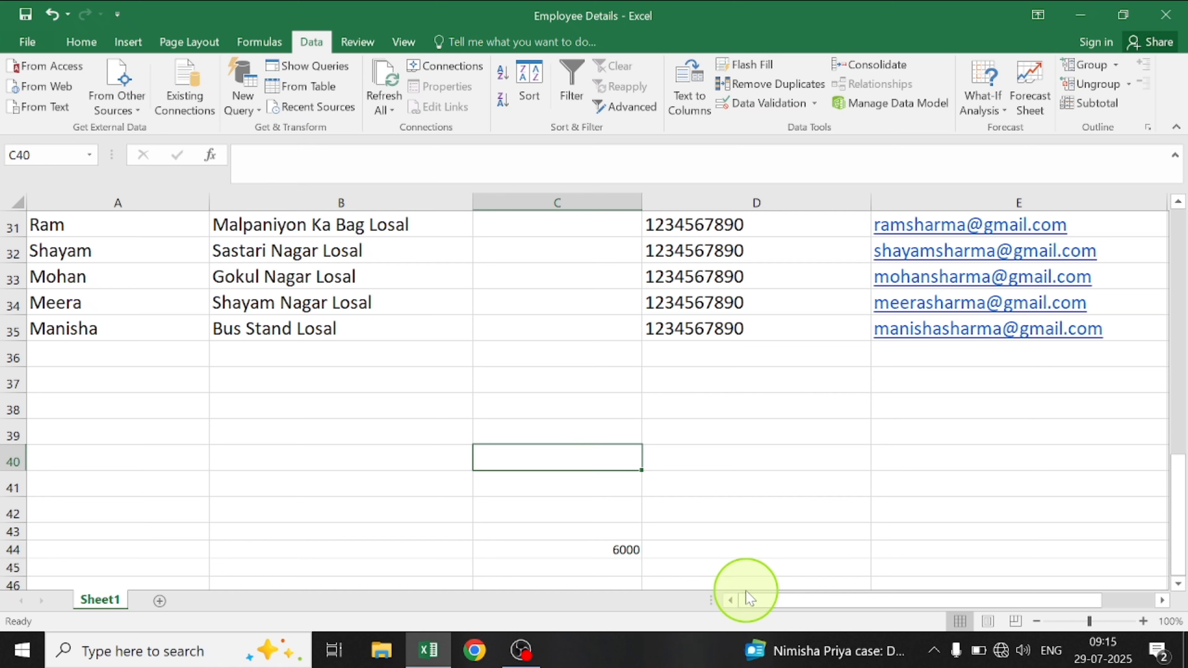
Clear the 6000 entry from C44 below the validated salary cells
key("Down")
key("Down")
key("Down")
key("Down")
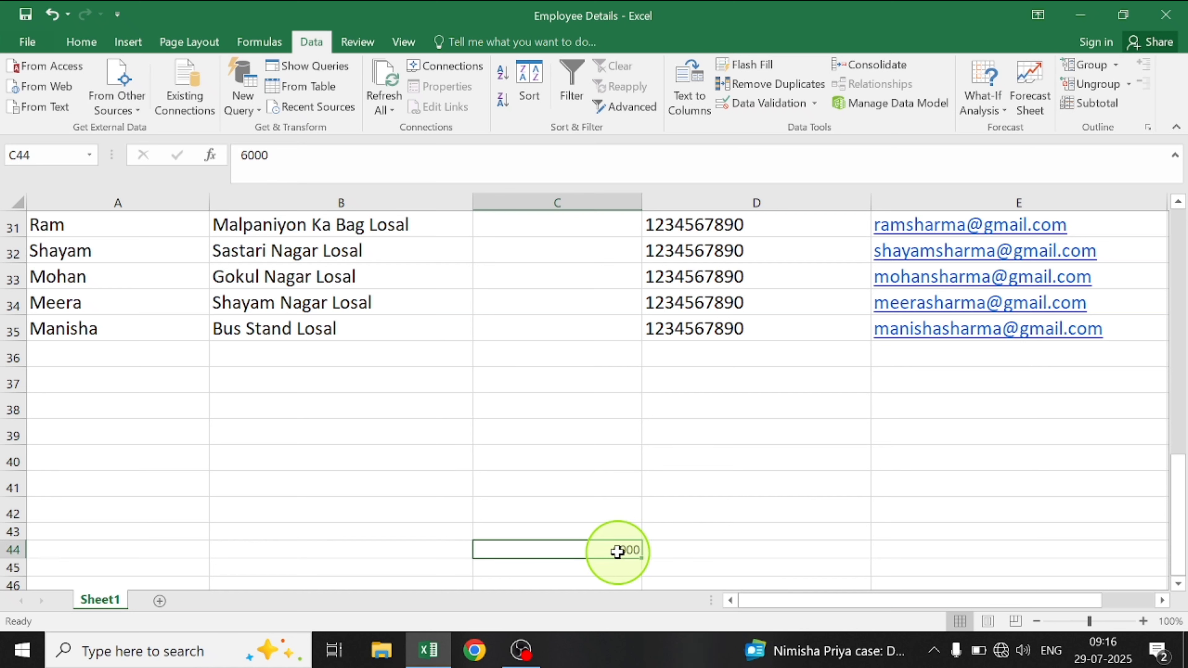
key("BackSpace")
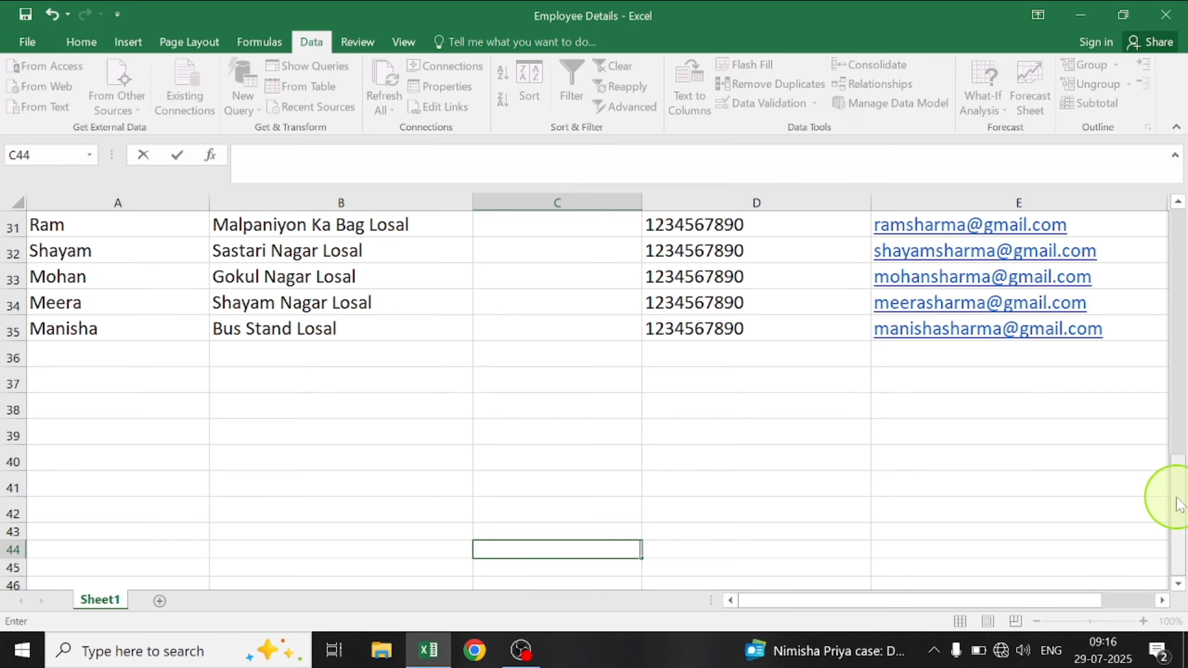
Change the data validation for salary cells C31:C35 to allow decimals not between 3000 and 5000
mouse_move(1181, 498)
left_mouse_down()
mouse_move(1181, 382)
mouse_move(1181, 480)
left_mouse_up()
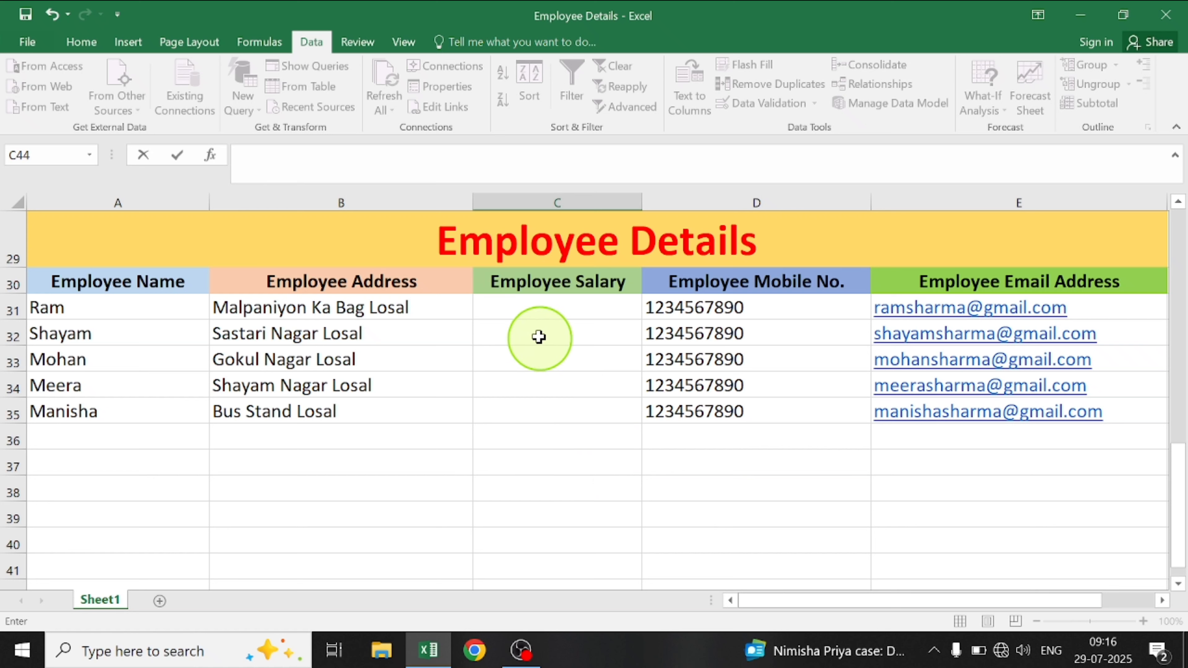
left_click_drag(515, 307, 550, 410)
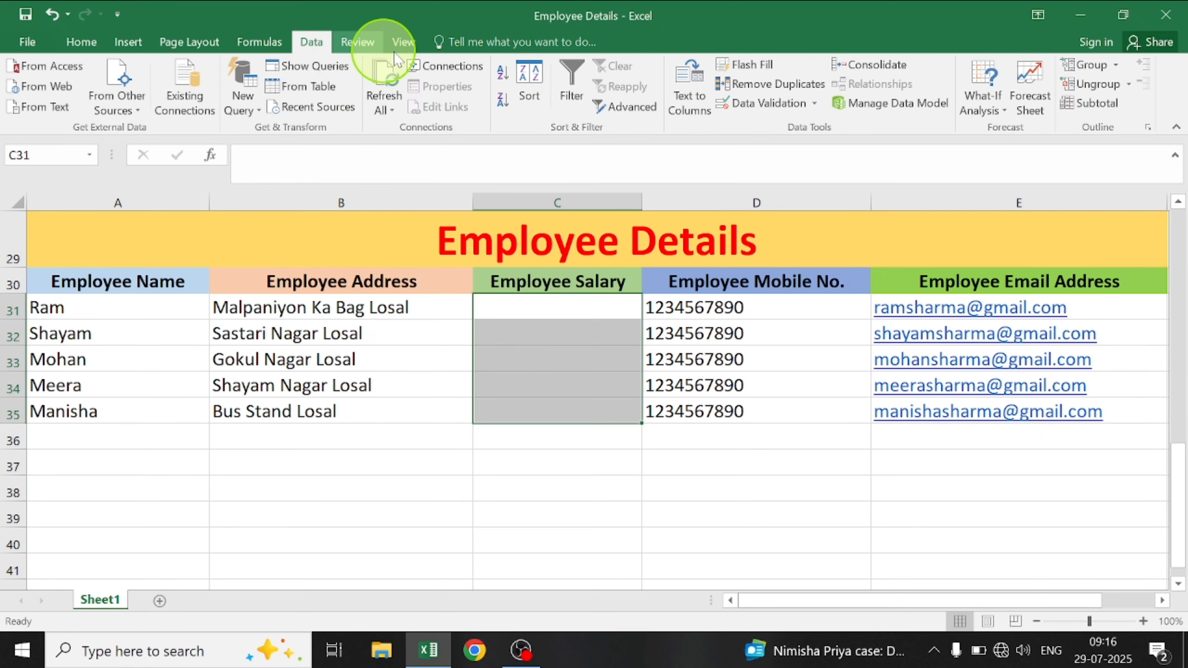
left_click(775, 106)
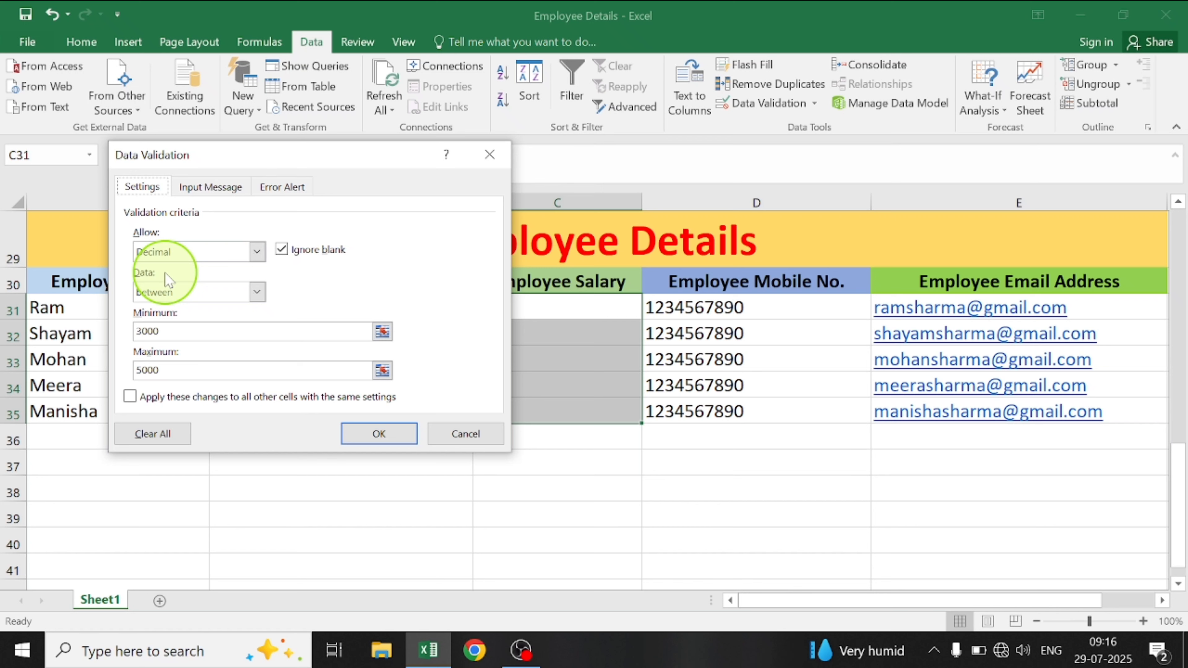
left_click(258, 292)
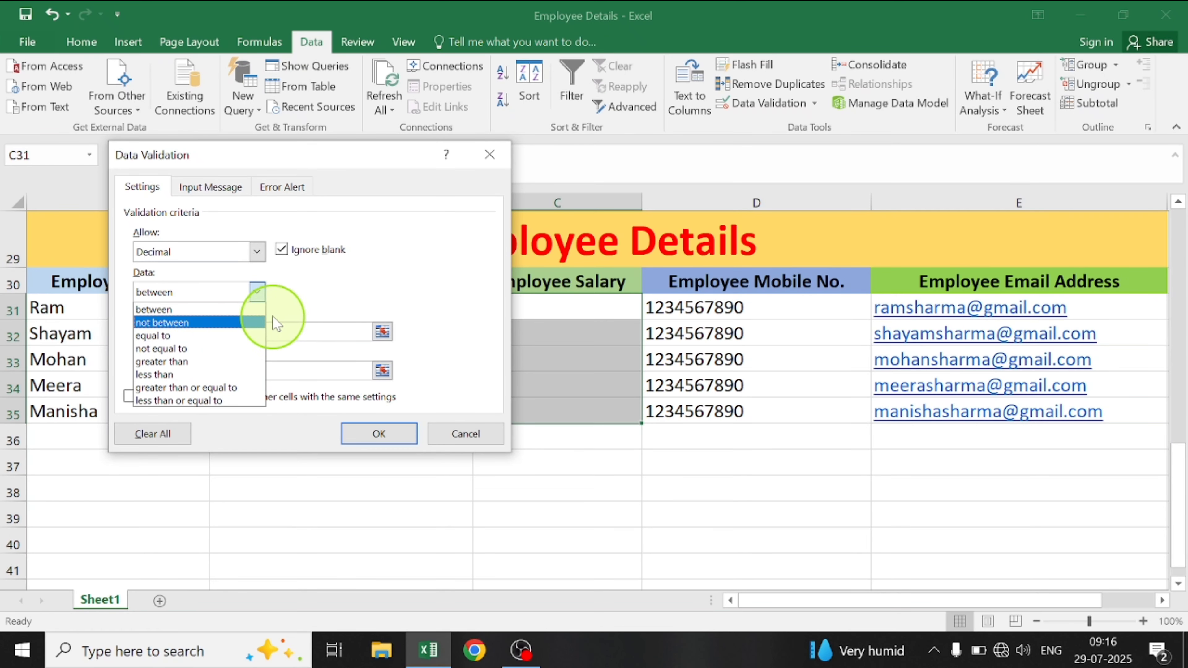
left_click(211, 310)
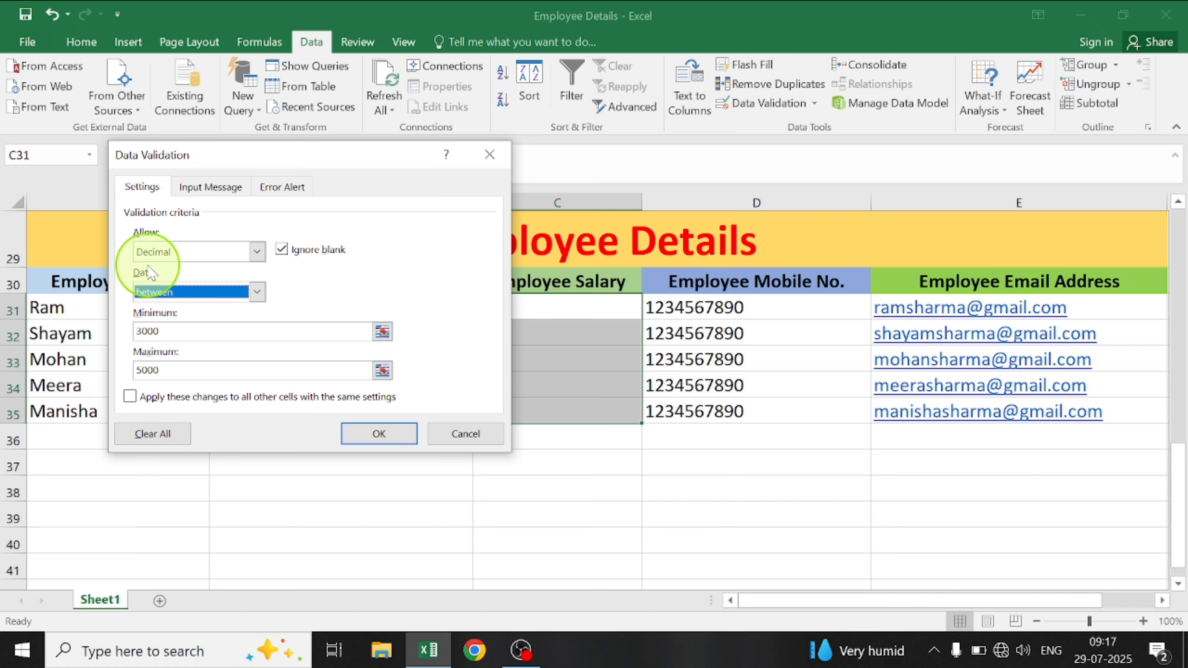
left_click(257, 293)
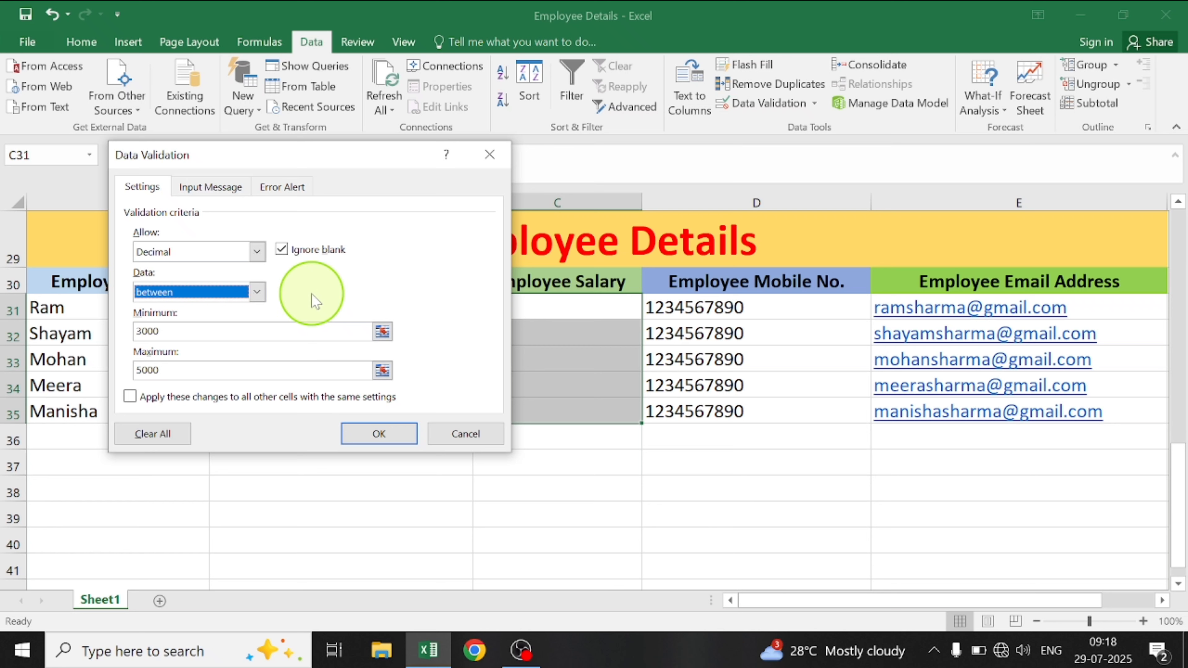
left_click(257, 292)
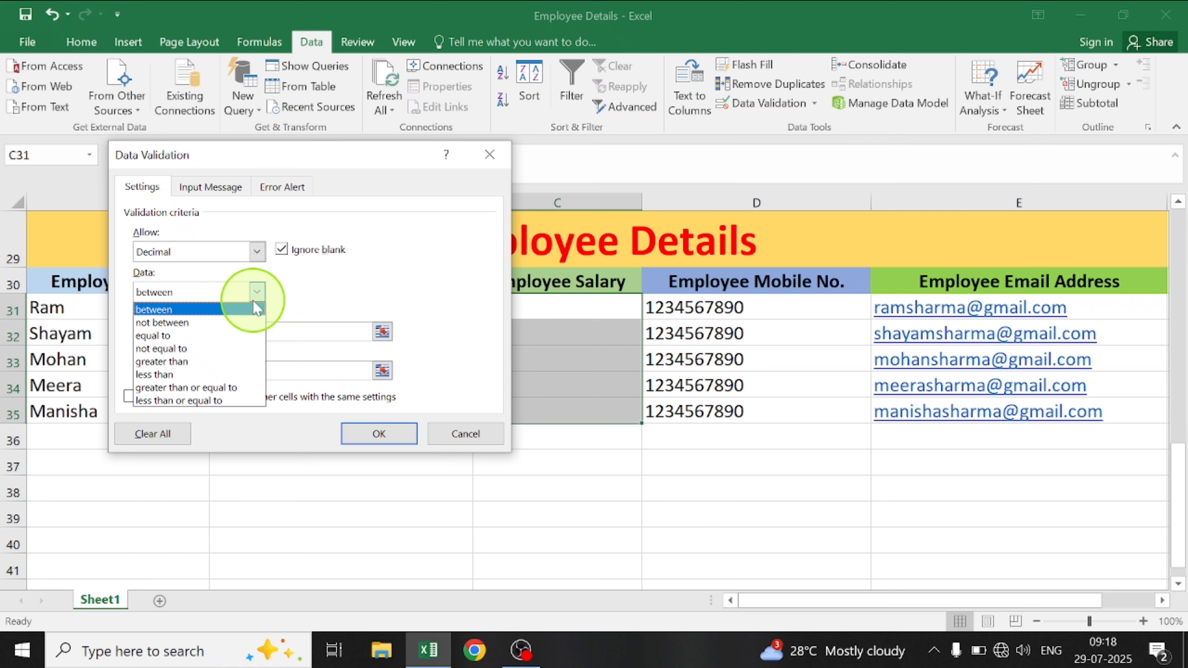
left_click(220, 323)
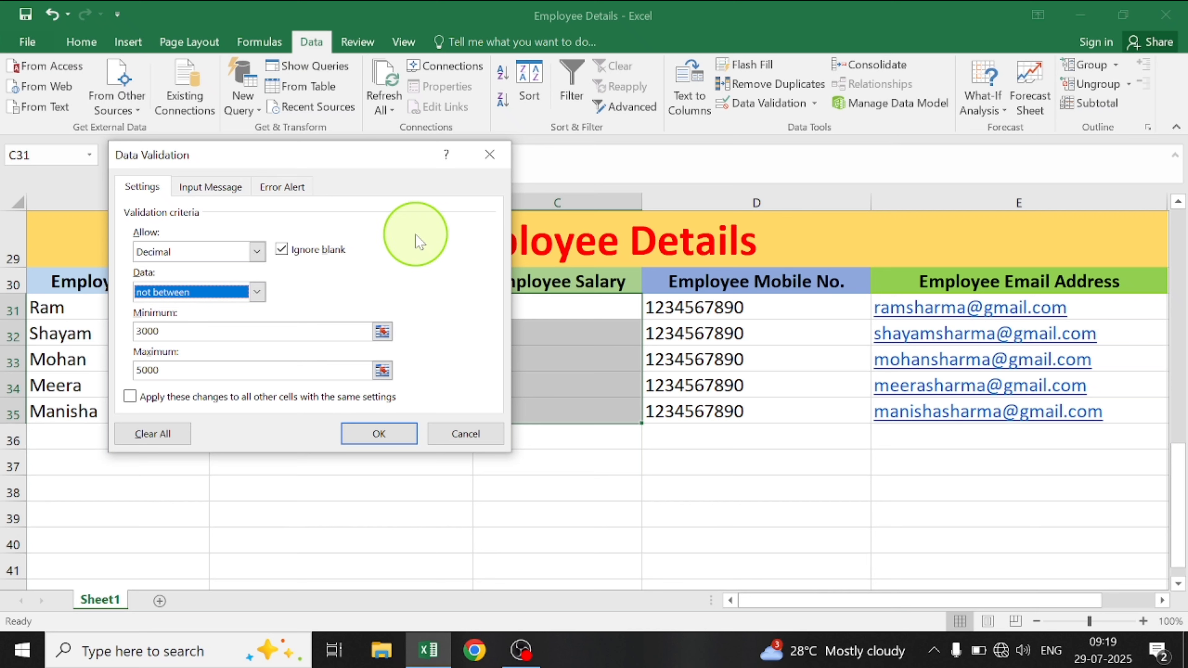
left_click(379, 433)
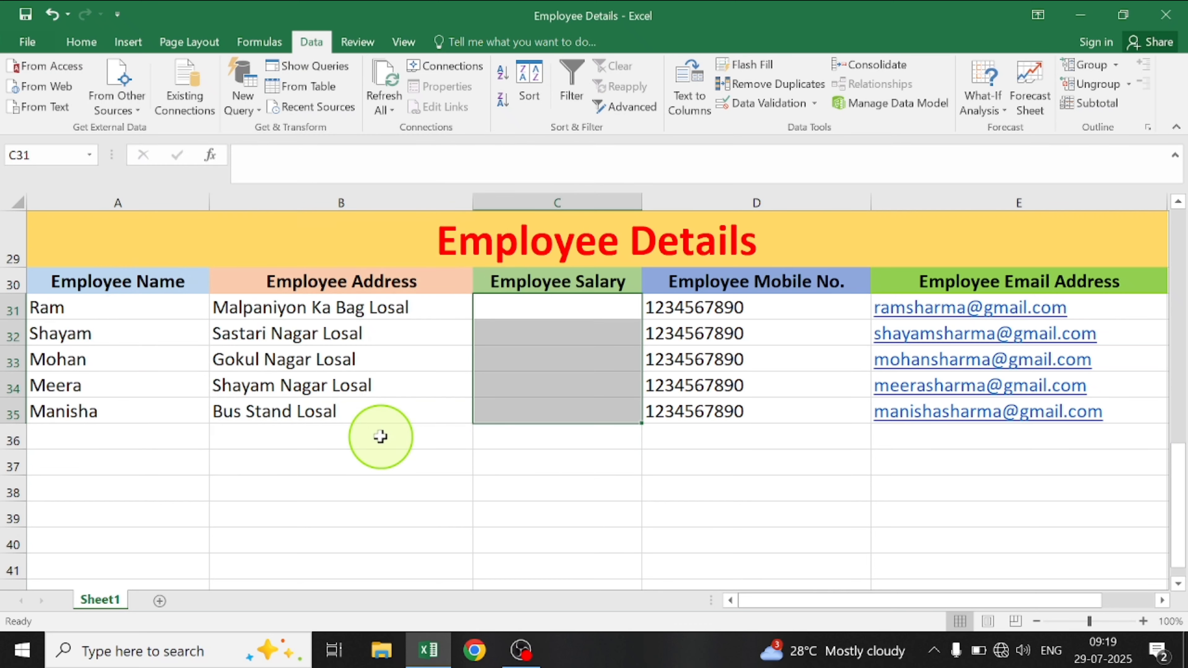
Test the not-between rule by trying to enter 3000 in C31, and cancel the entry
left_click(528, 306)
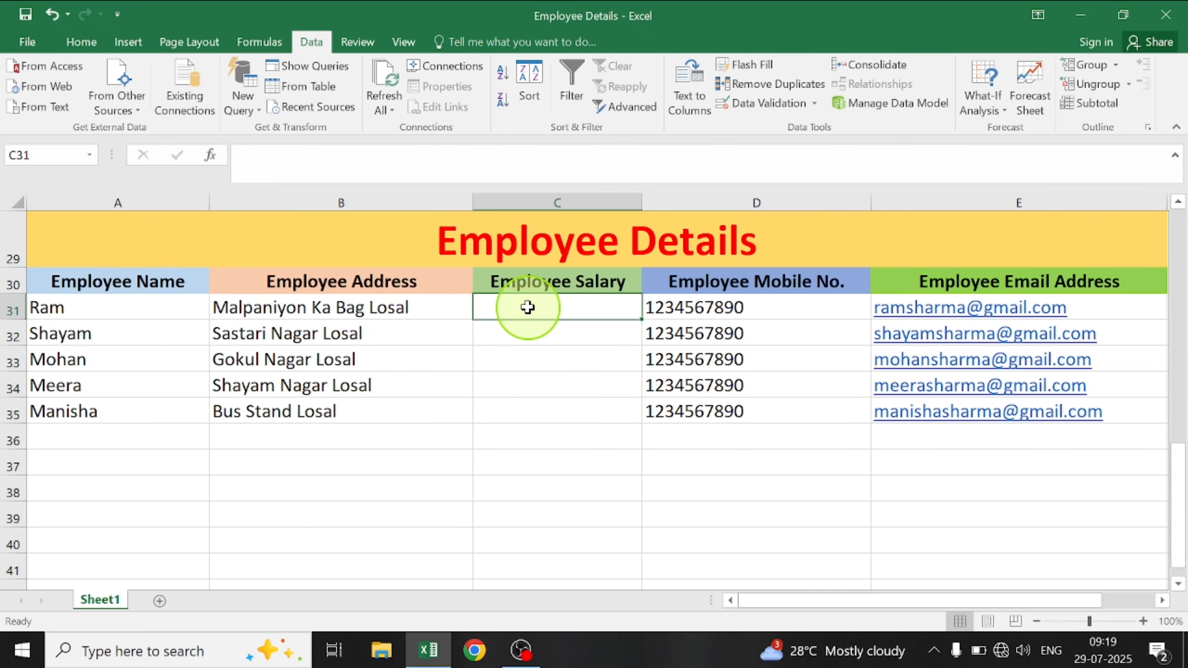
double_click(527, 307)
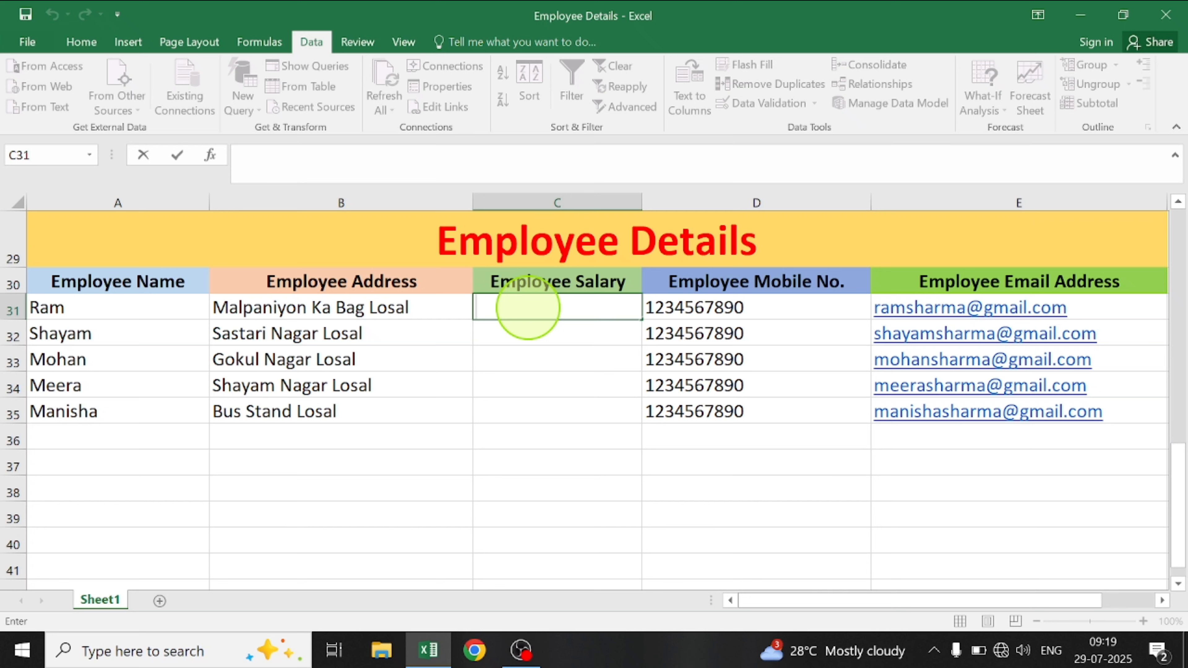
type("3000")
key("Return")
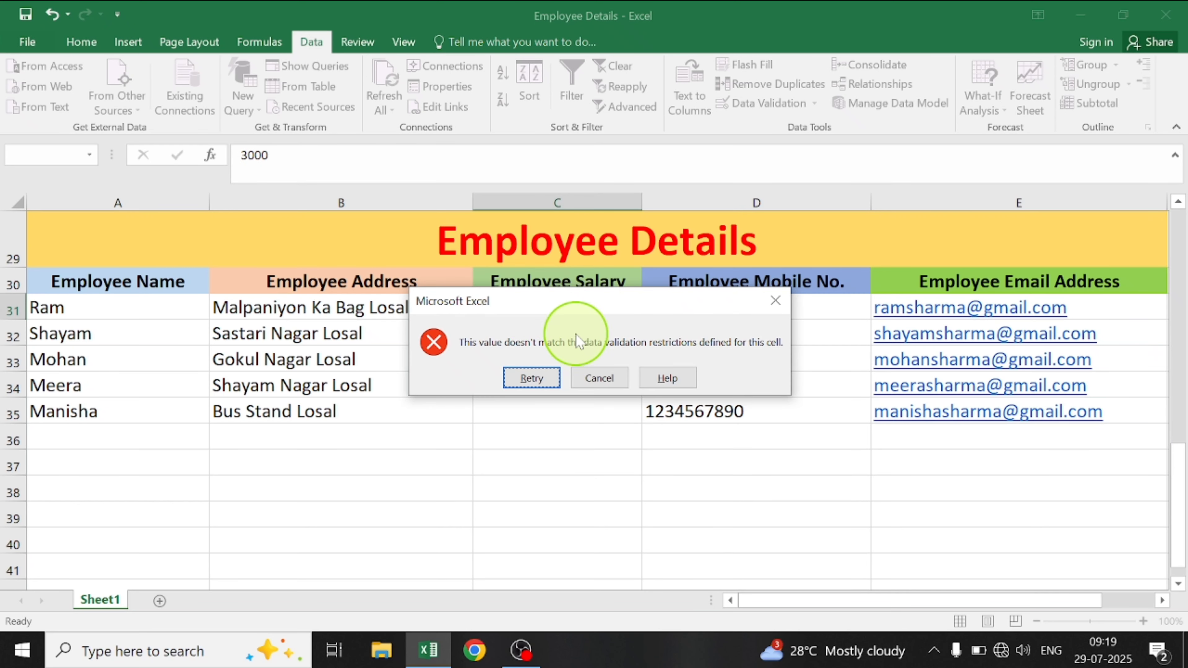
left_click(599, 377)
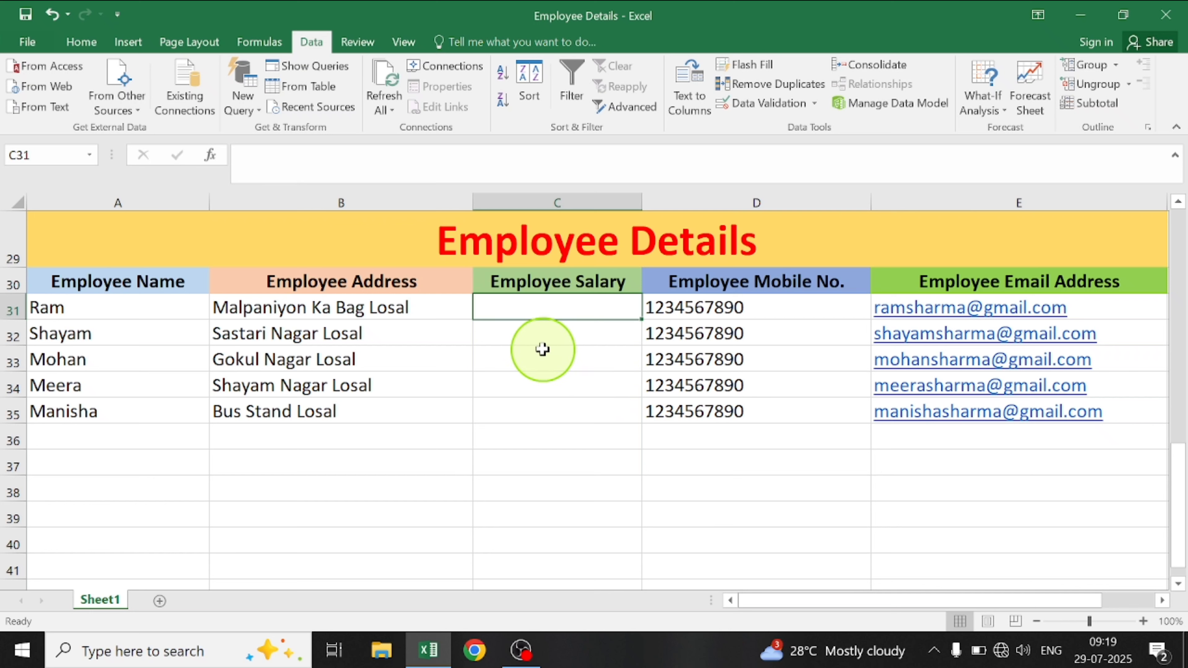
Try to enter a salary of 4500 in C31, inside the excluded range, and cancel the entry
double_click(498, 303)
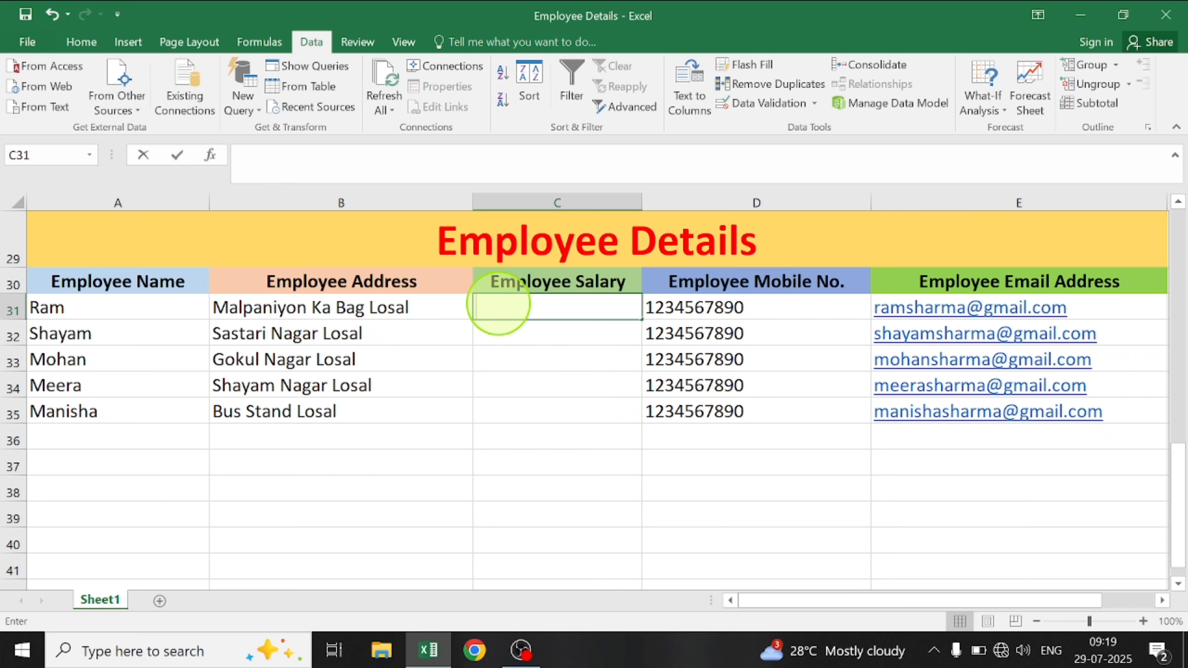
type("45")
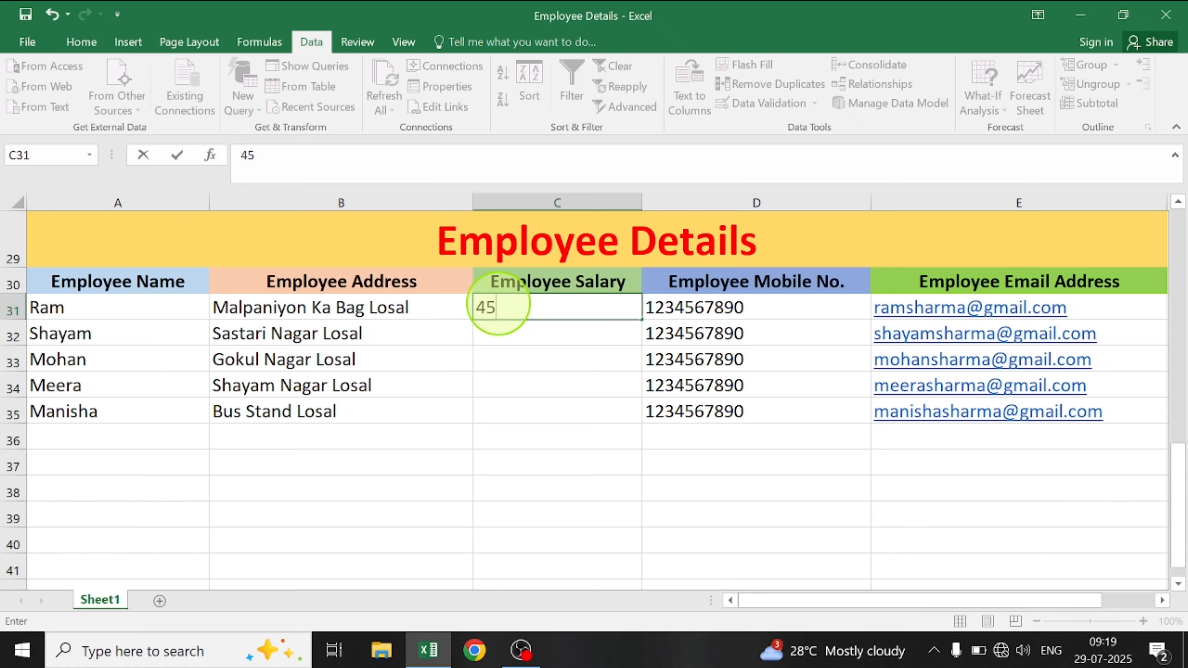
type("00")
key("Return")
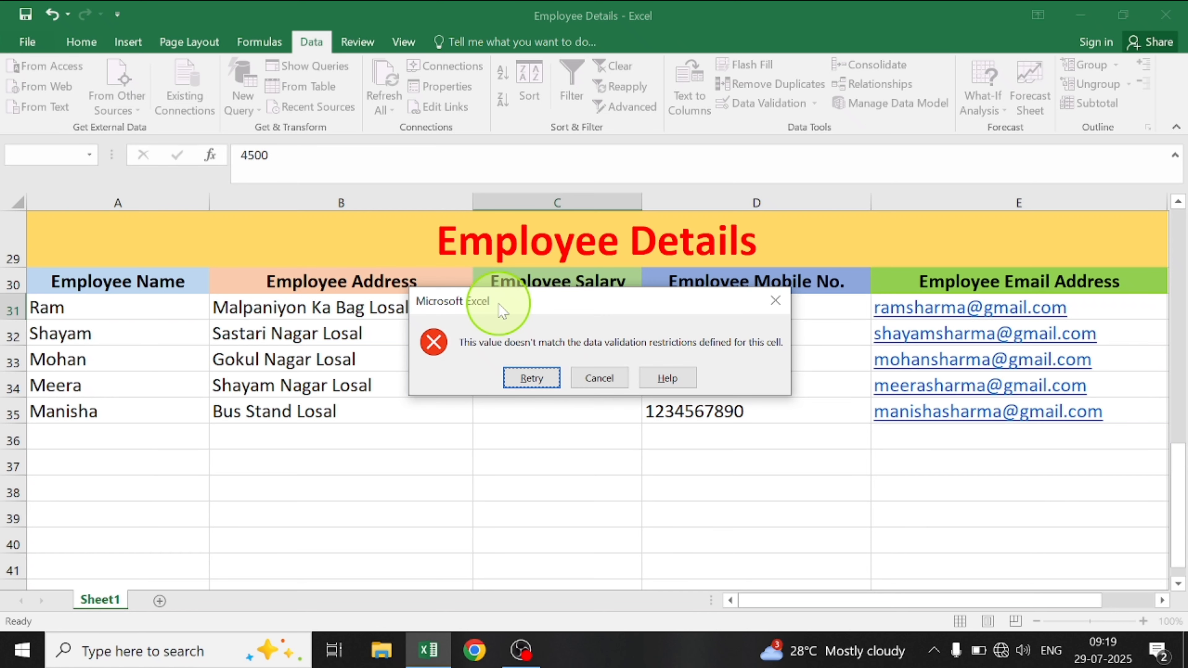
left_click(599, 378)
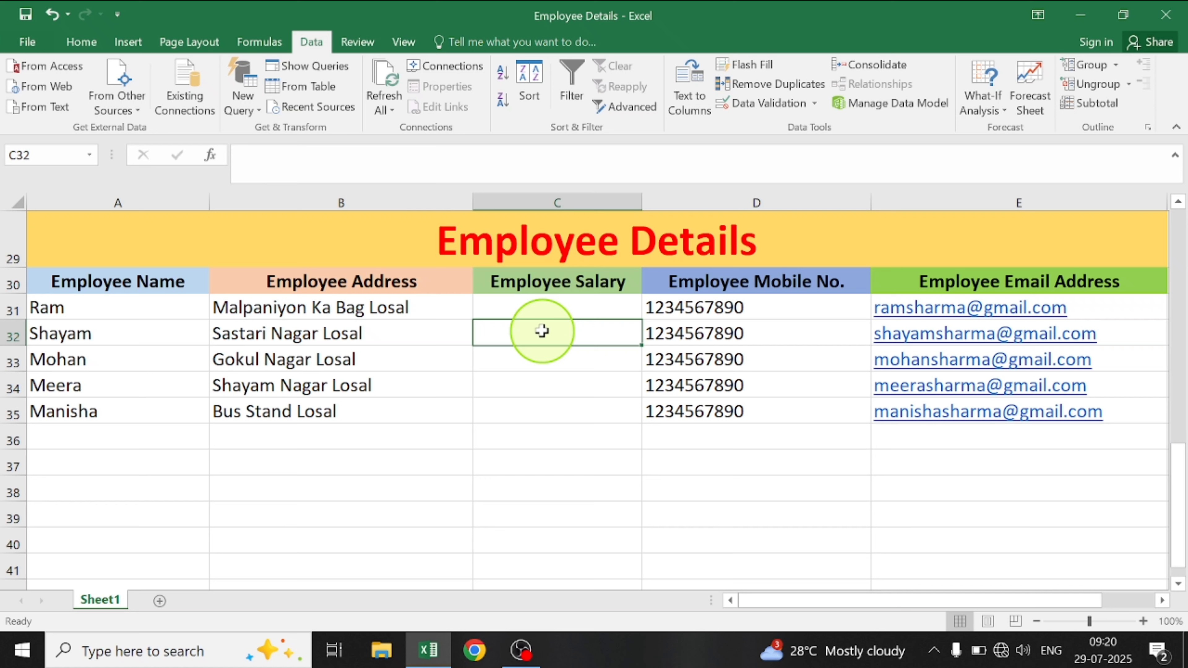
Test salaries below the excluded range by entering 2000 in C32 and 1600 in C33, and clear both entries
type("2000")
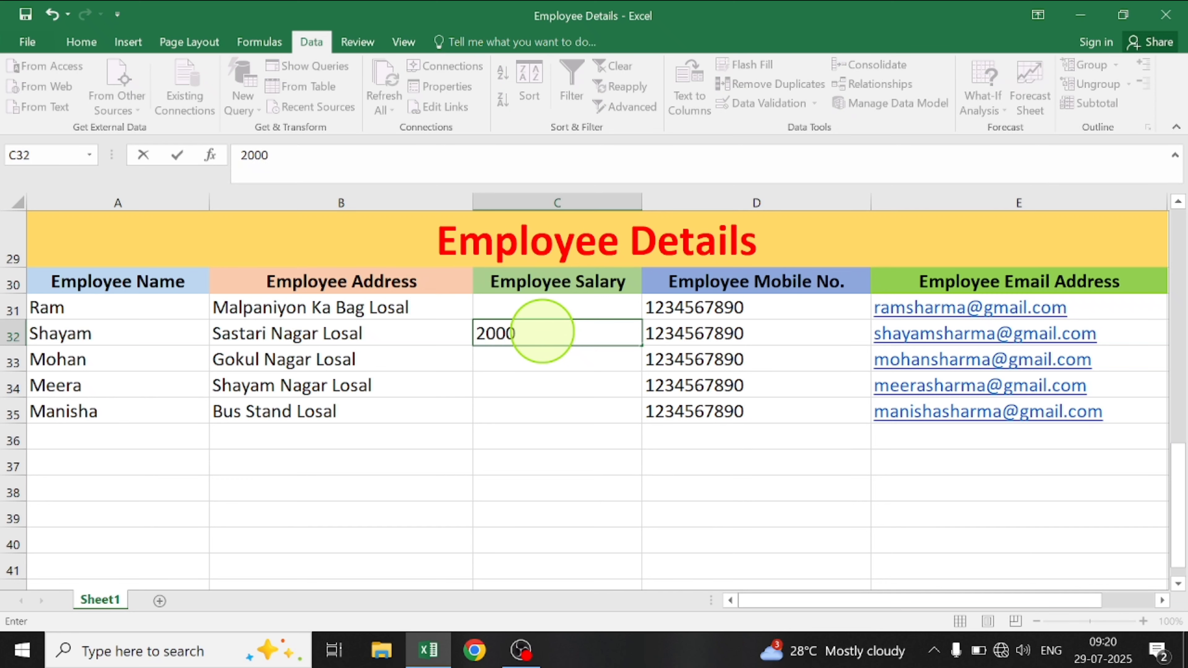
key("Return")
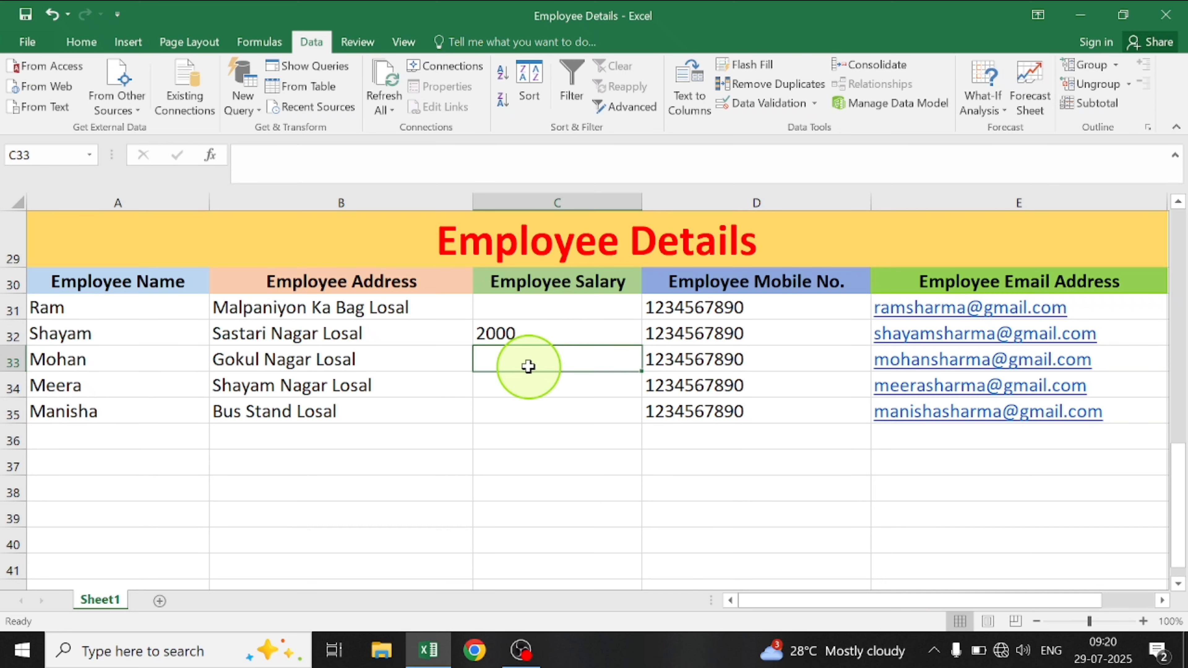
type("1600")
key("Return")
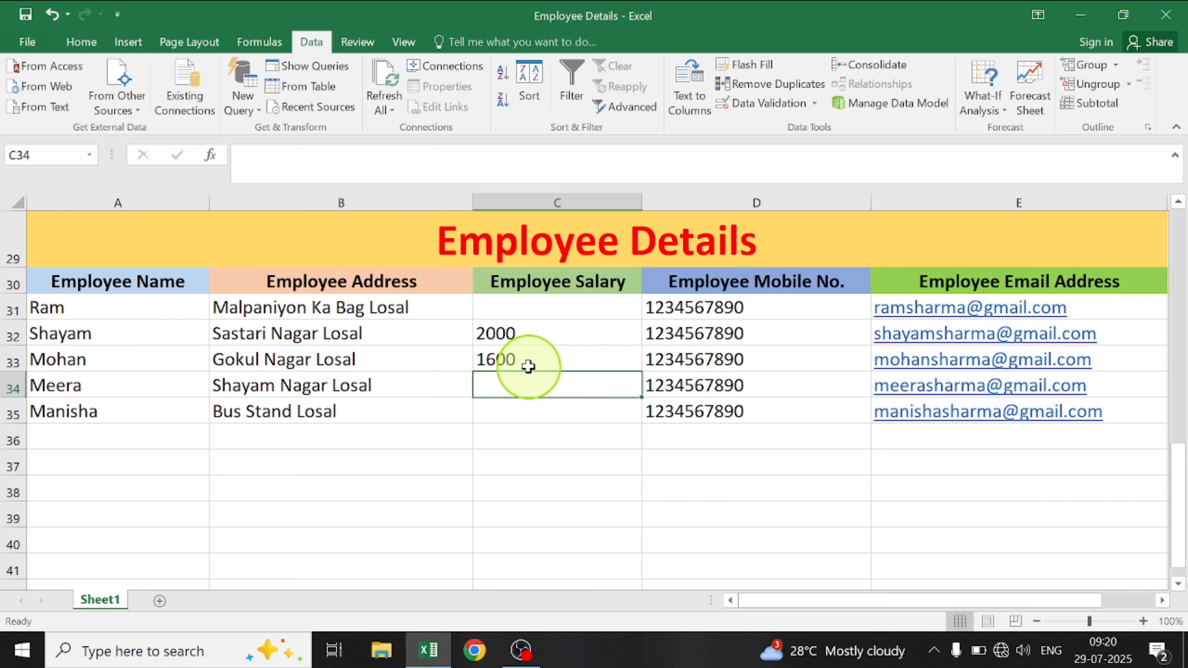
double_click(528, 367)
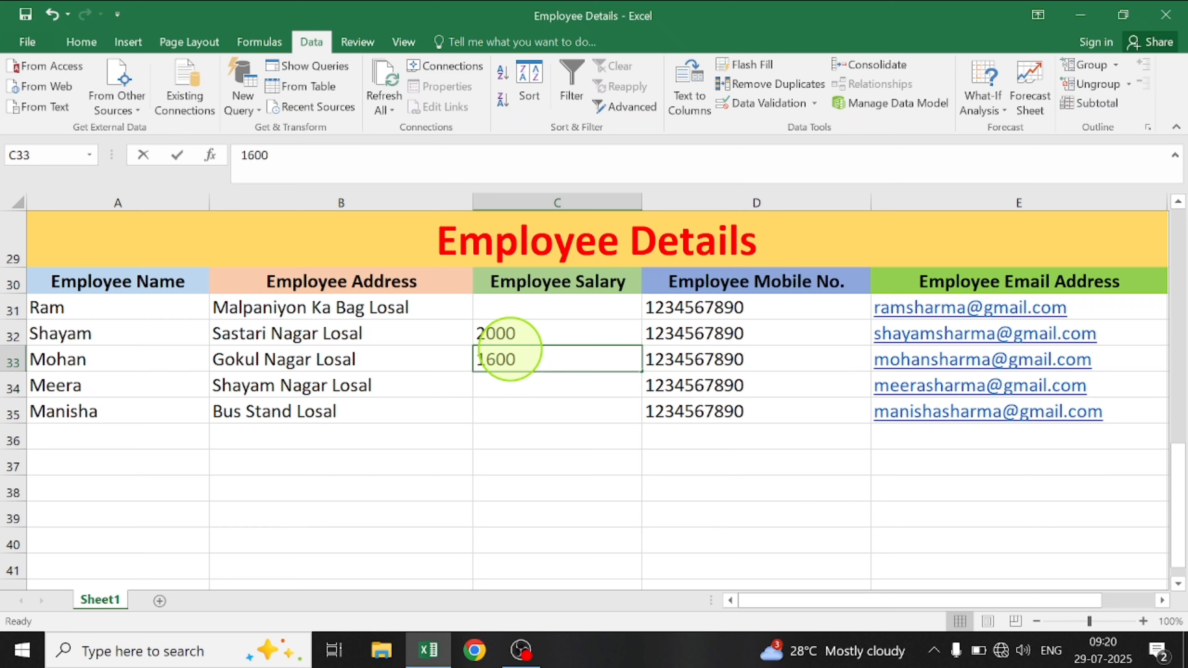
left_click_drag(509, 350, 501, 337)
Set the data validation for C31:C35 to allow only decimals equal to 3000
left_click_drag(551, 413, 515, 312)
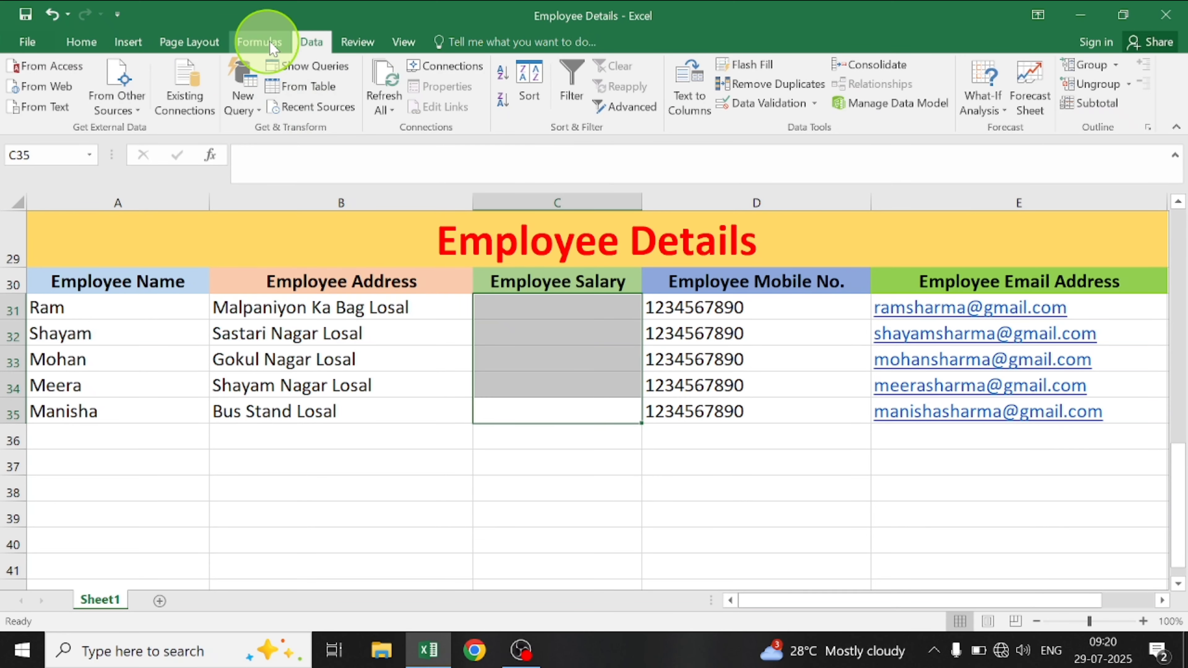
left_click(770, 107)
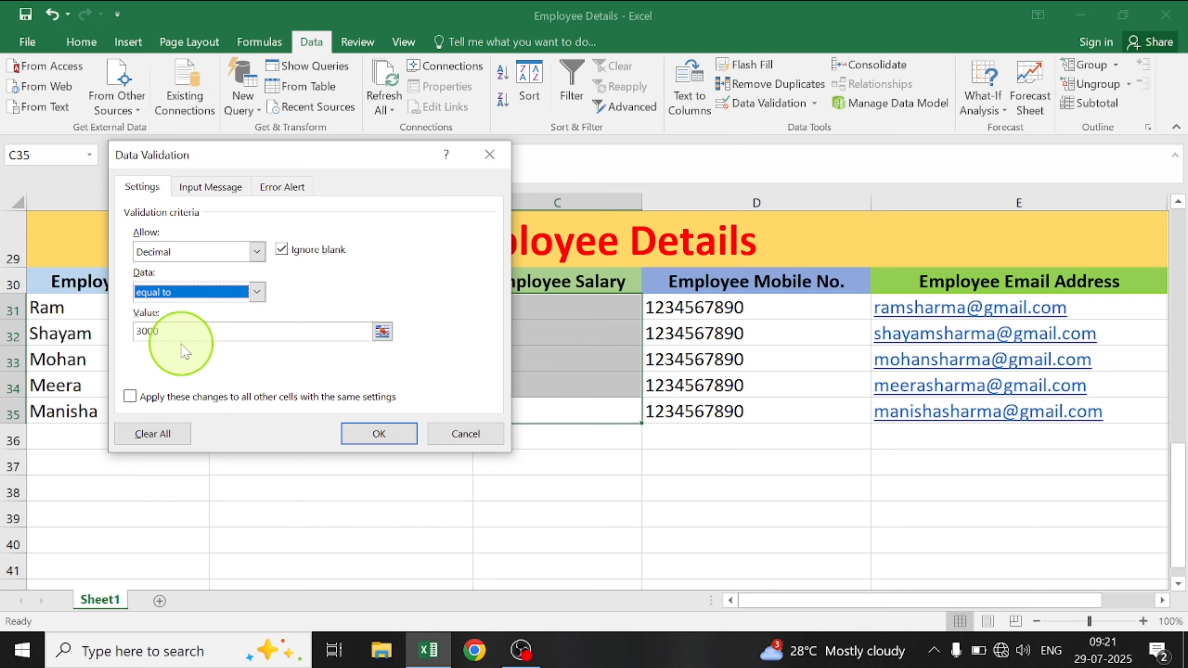
left_click(378, 435)
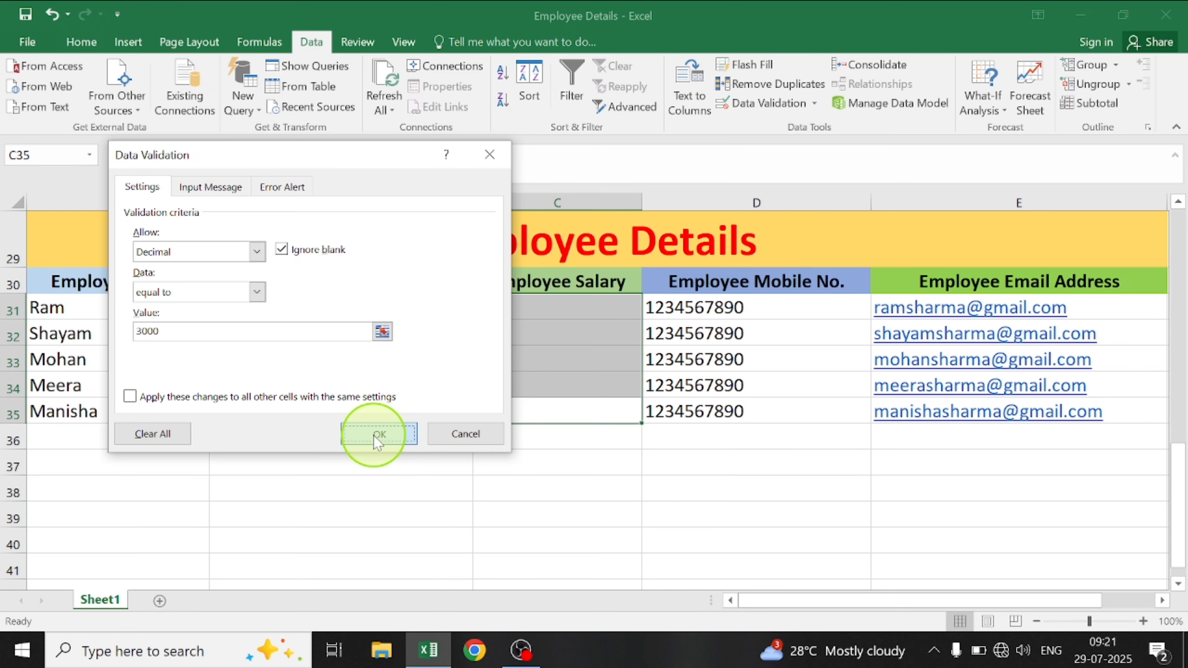
Test the equal-to rule by entering a salary of 3000 in C33
double_click(554, 348)
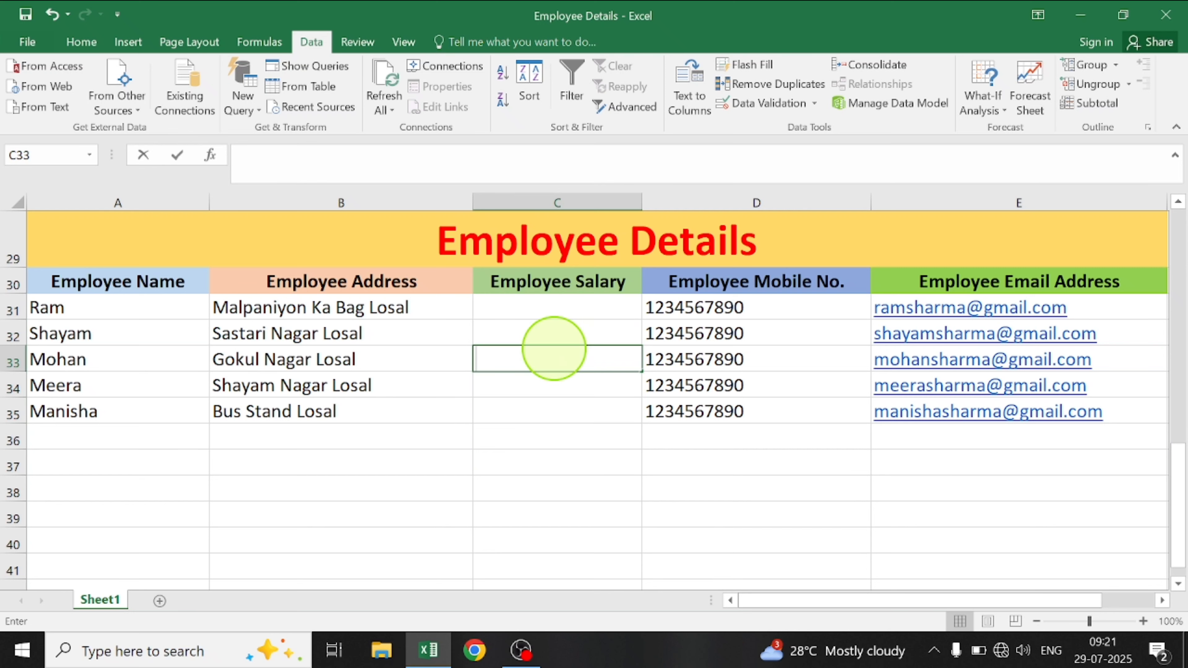
type("3000")
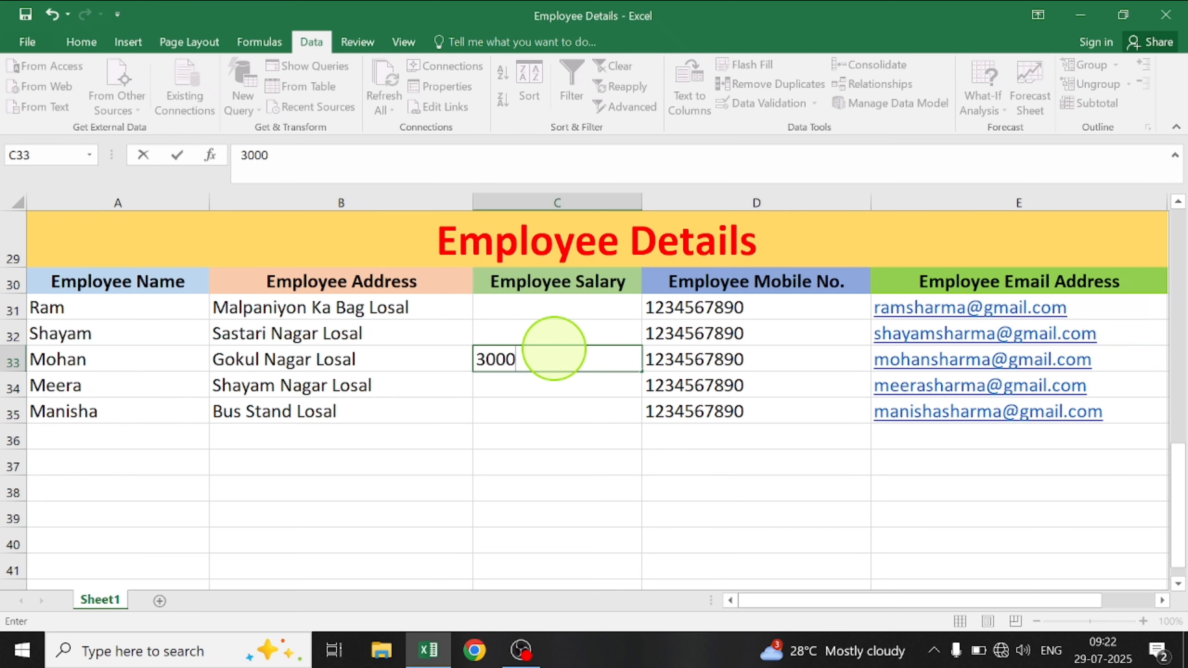
key("Return")
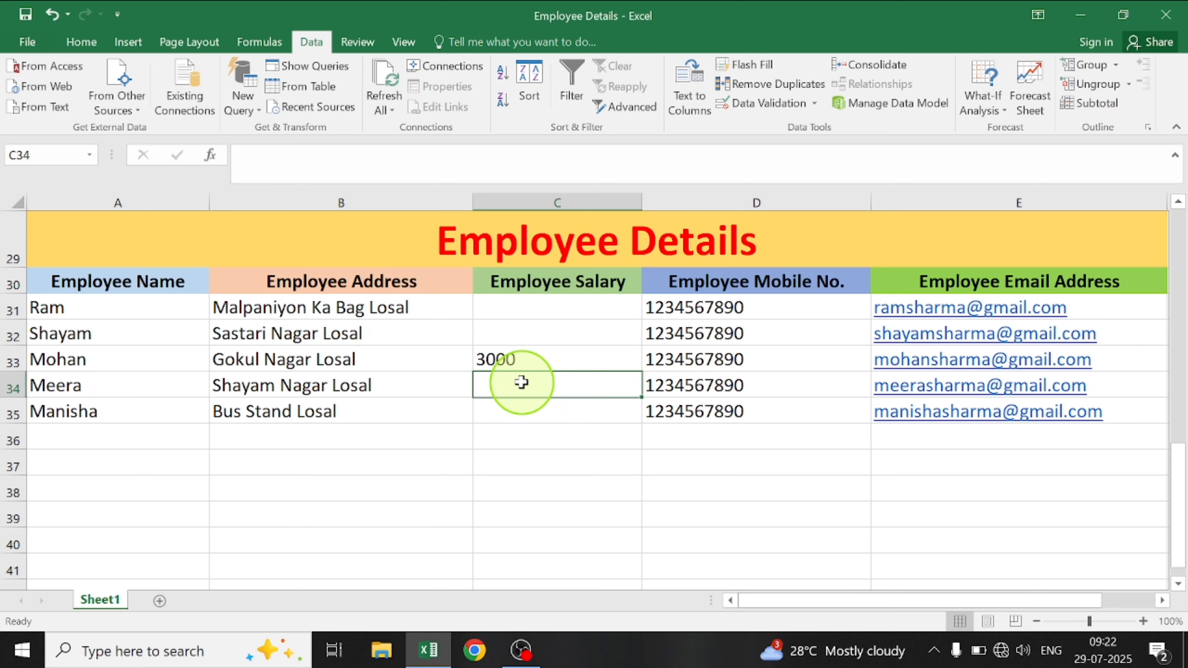
Try to enter a salary of 3000.10 in C34 under the equal-to rule, and cancel the entry
double_click(521, 383)
type("3000")
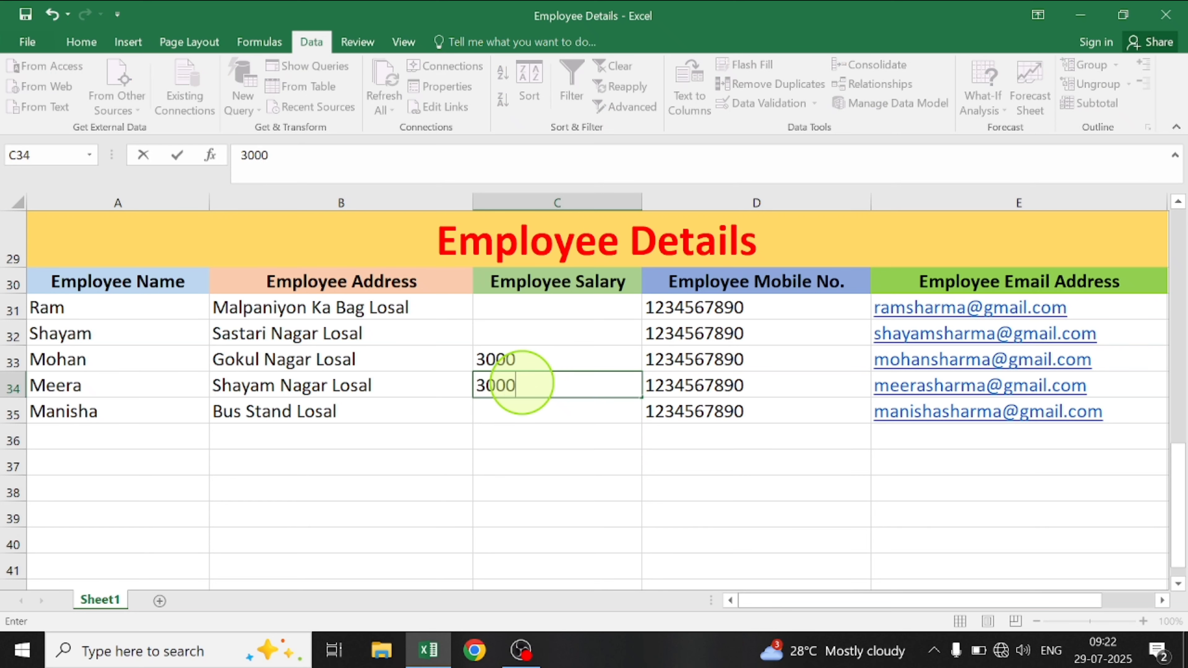
type(".10")
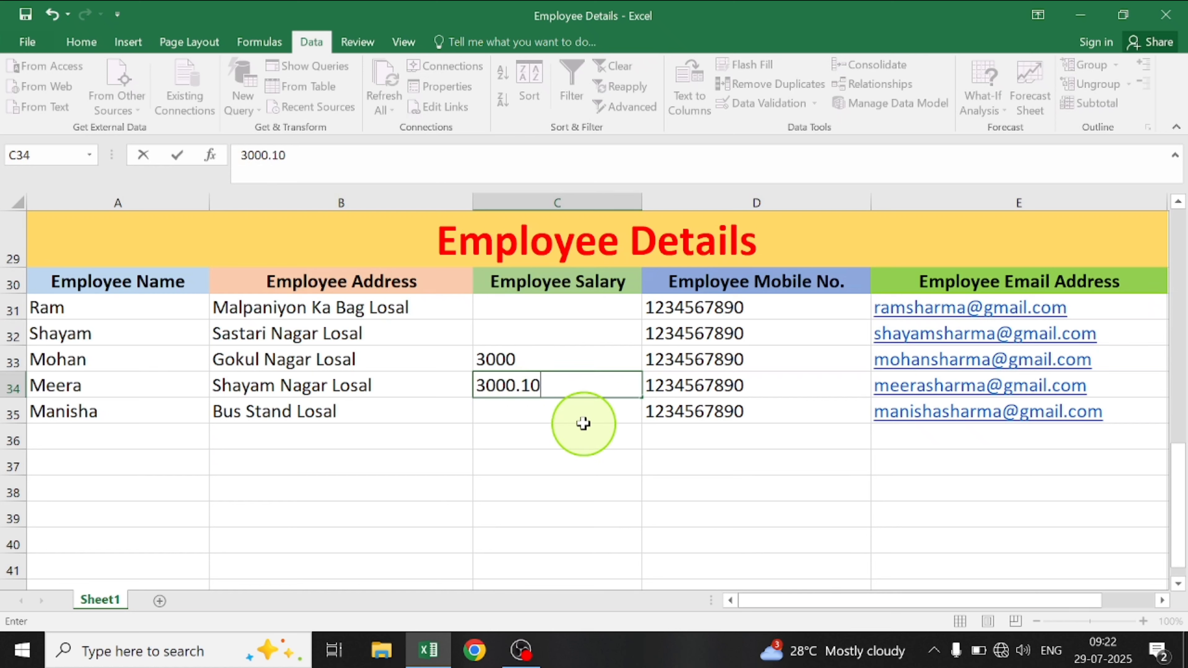
left_click(626, 436)
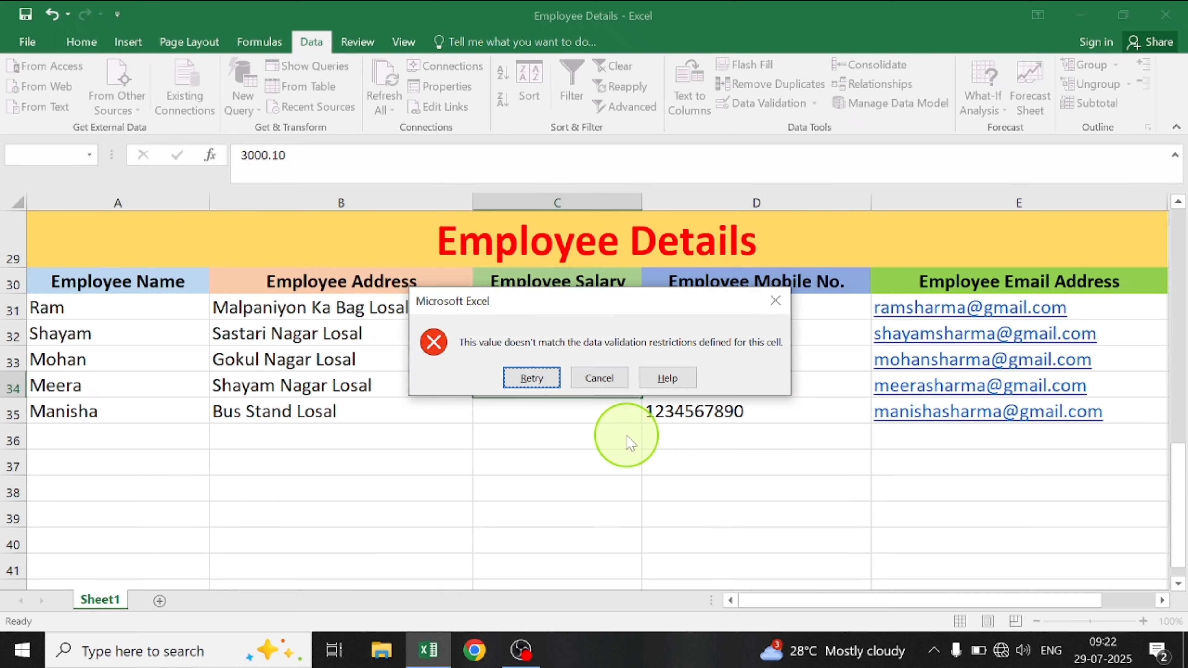
left_click(608, 379)
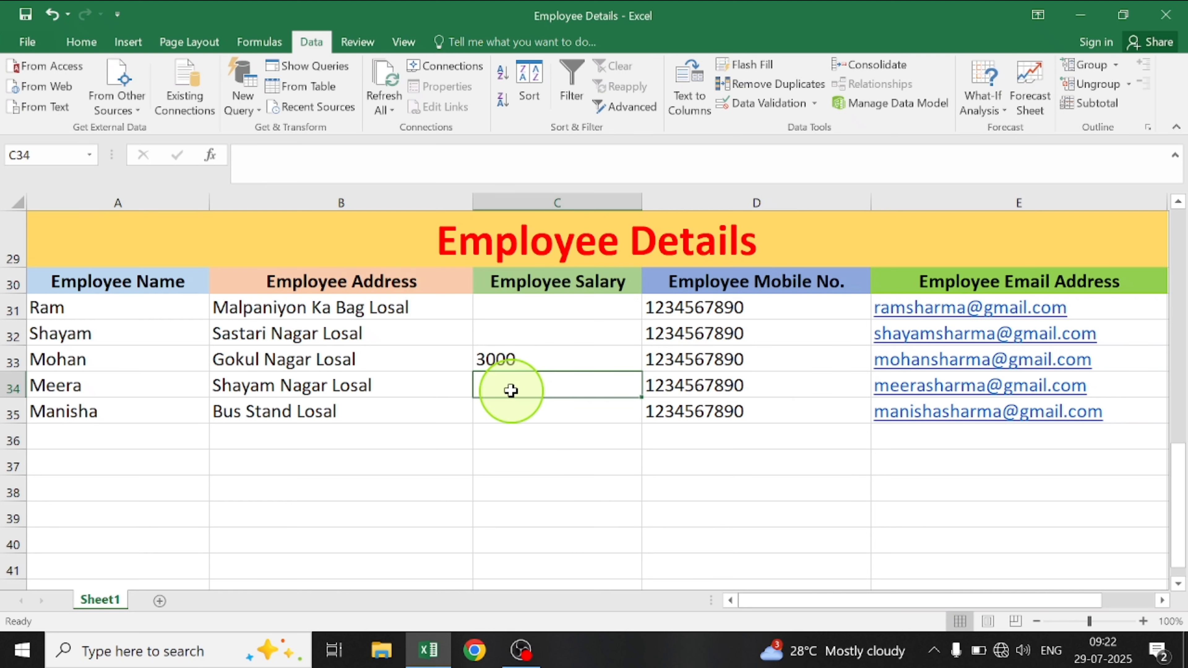
Try to enter a salary of 2000 in C34, cancel the entry, and clear the test salary in C33
type("200")
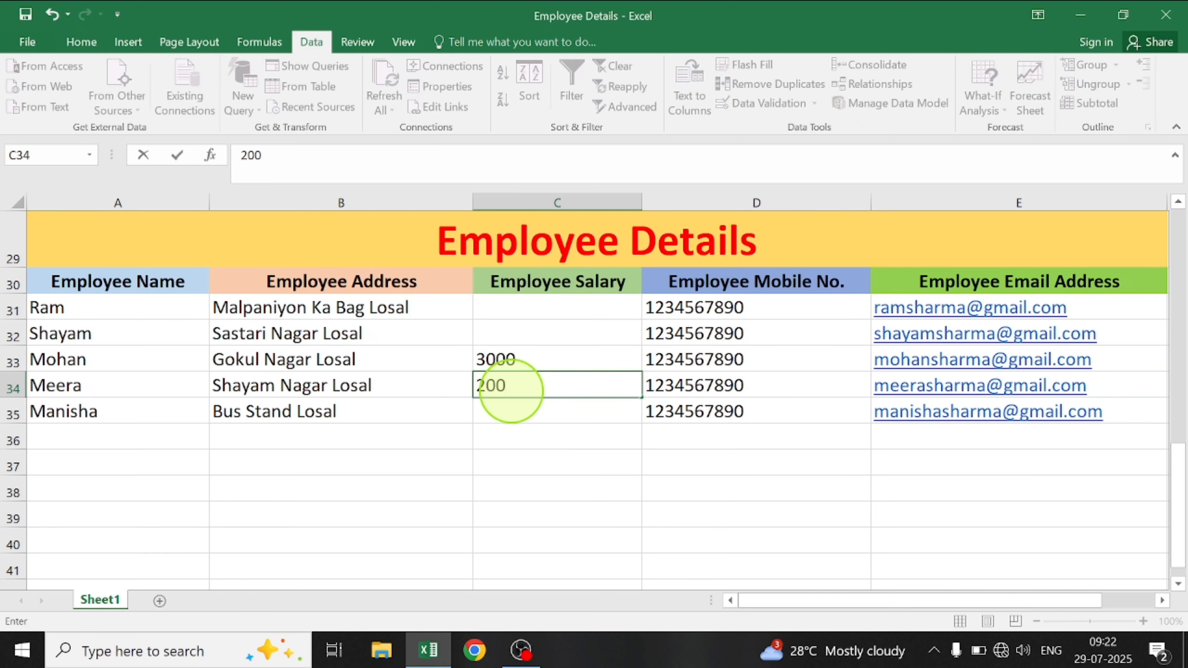
type("0")
key("Return")
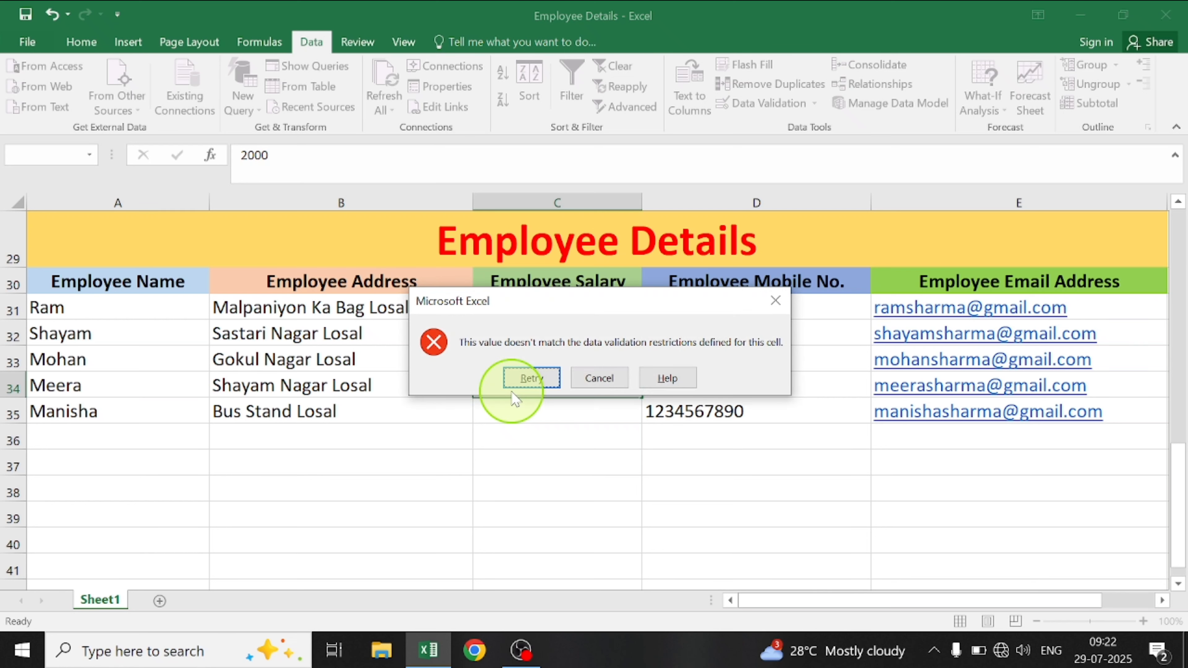
left_click(601, 378)
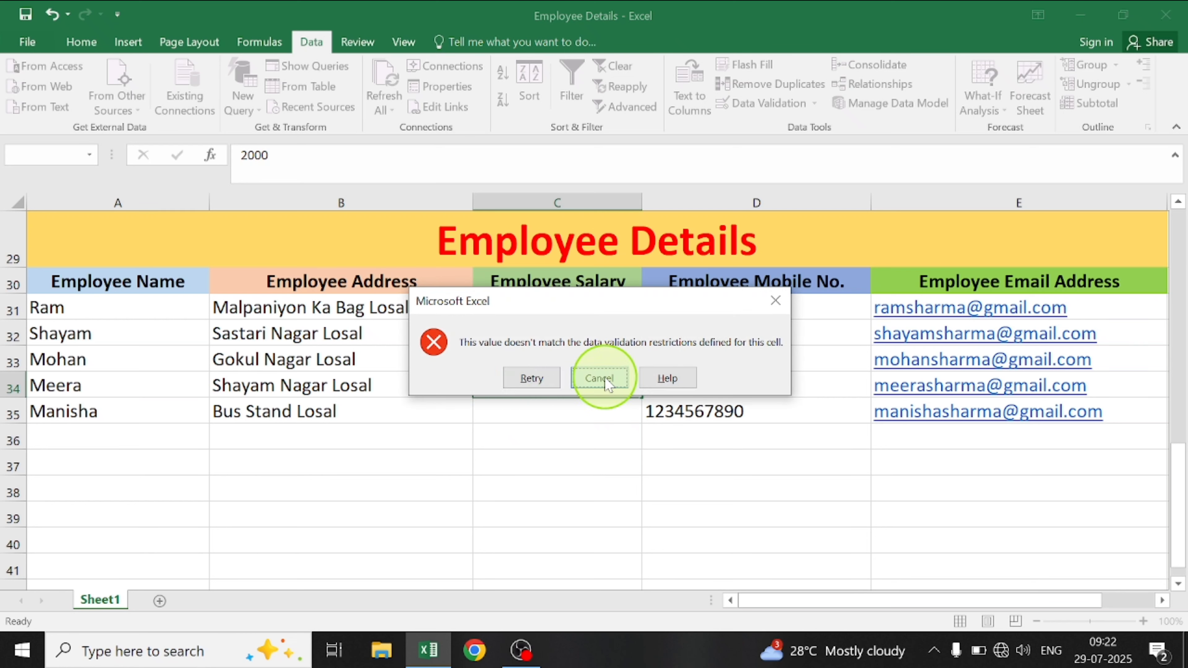
left_click(539, 361)
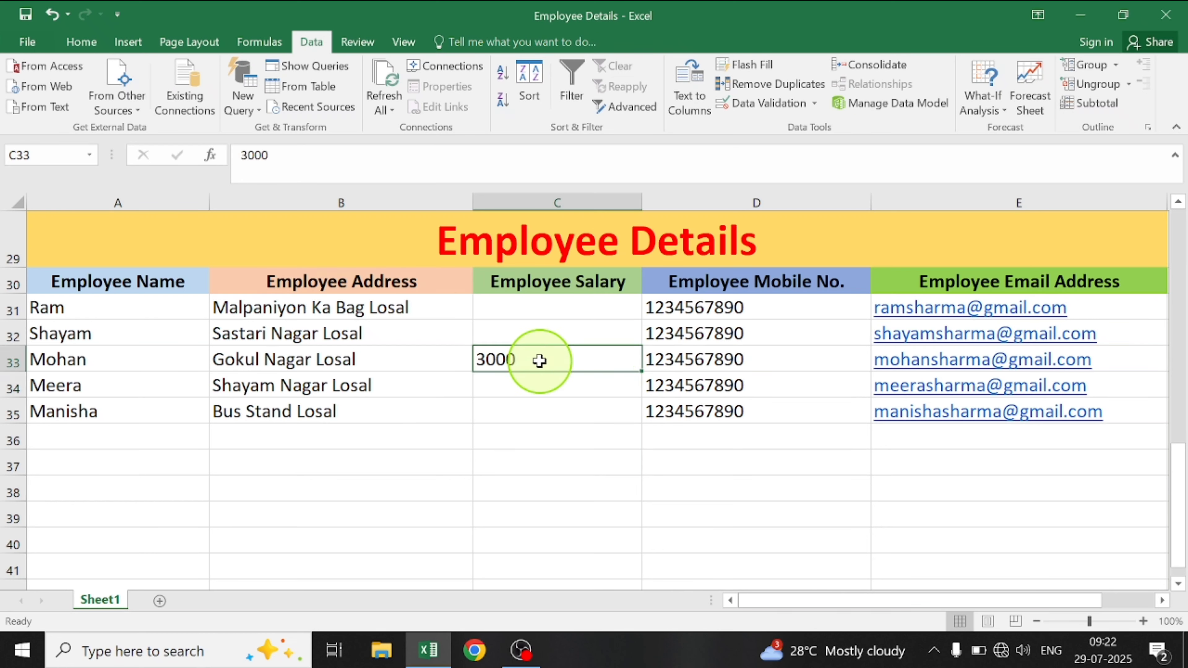
key("BackSpace")
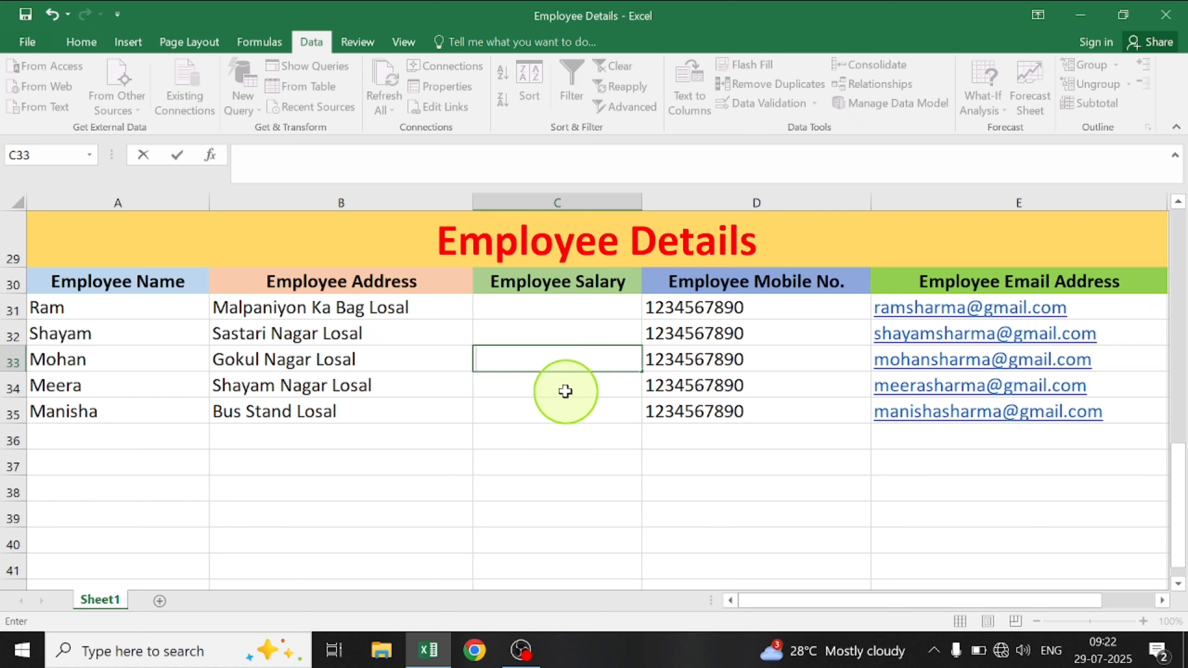
Set the data validation for C31:C35 to allow only decimals not equal to 3000
left_click_drag(563, 405, 533, 307)
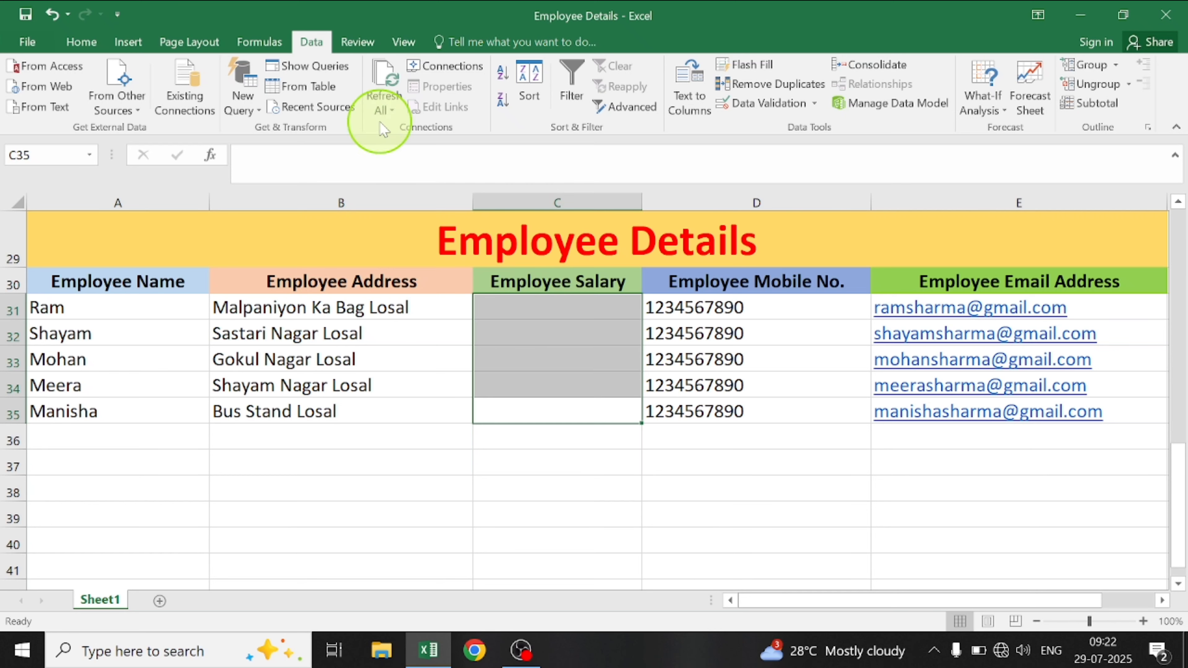
left_click(778, 104)
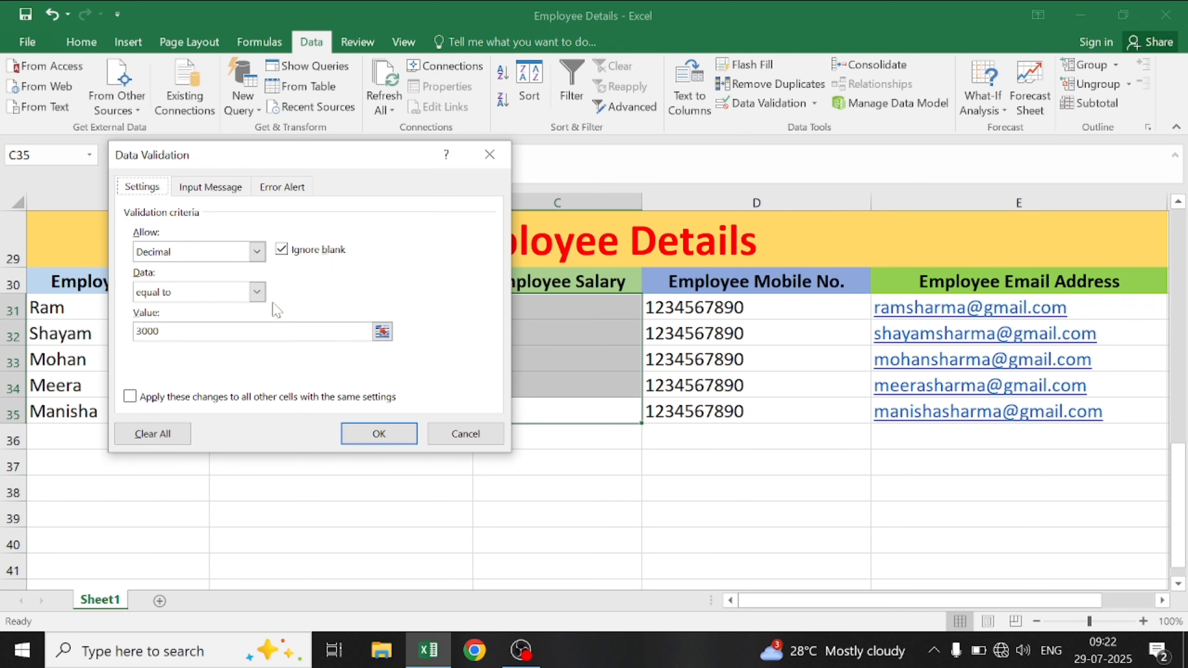
left_click(257, 294)
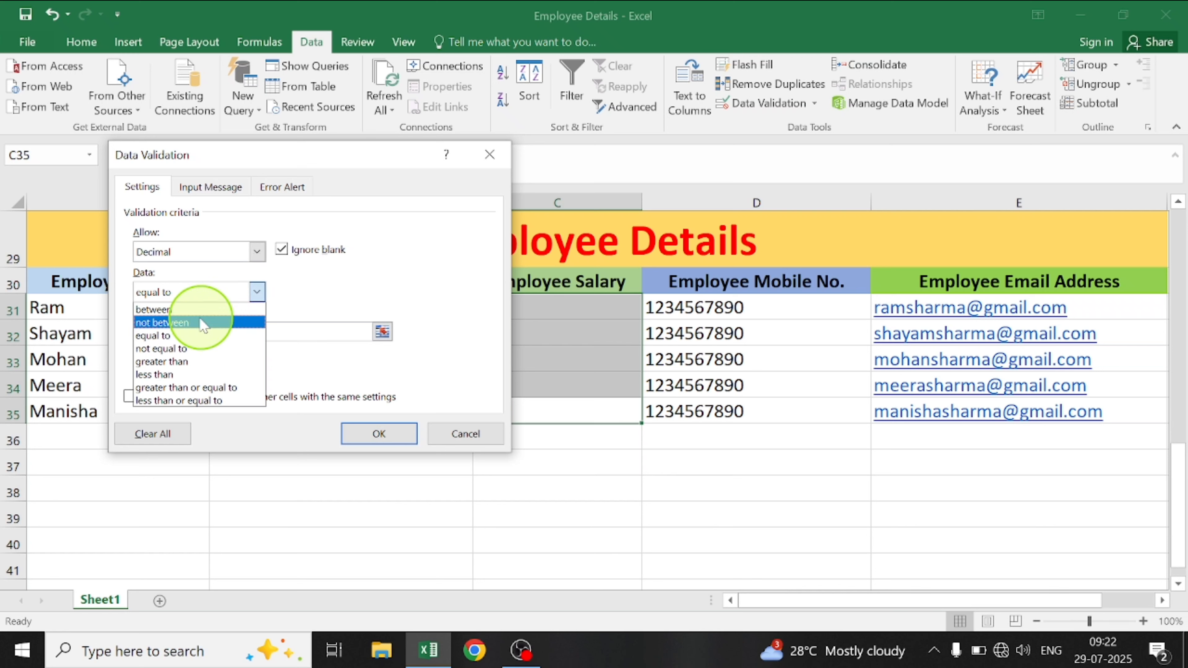
left_click(184, 348)
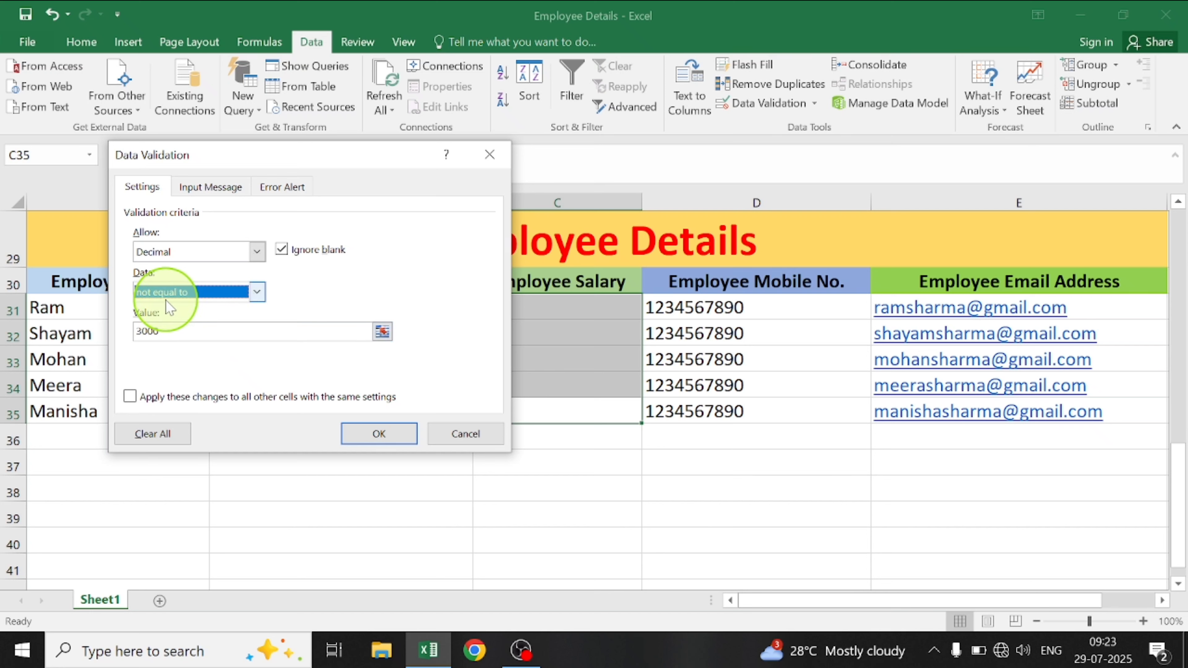
left_click(399, 435)
Try to enter the excluded salary of 3000 in C32, and cancel the entry
left_click(556, 323)
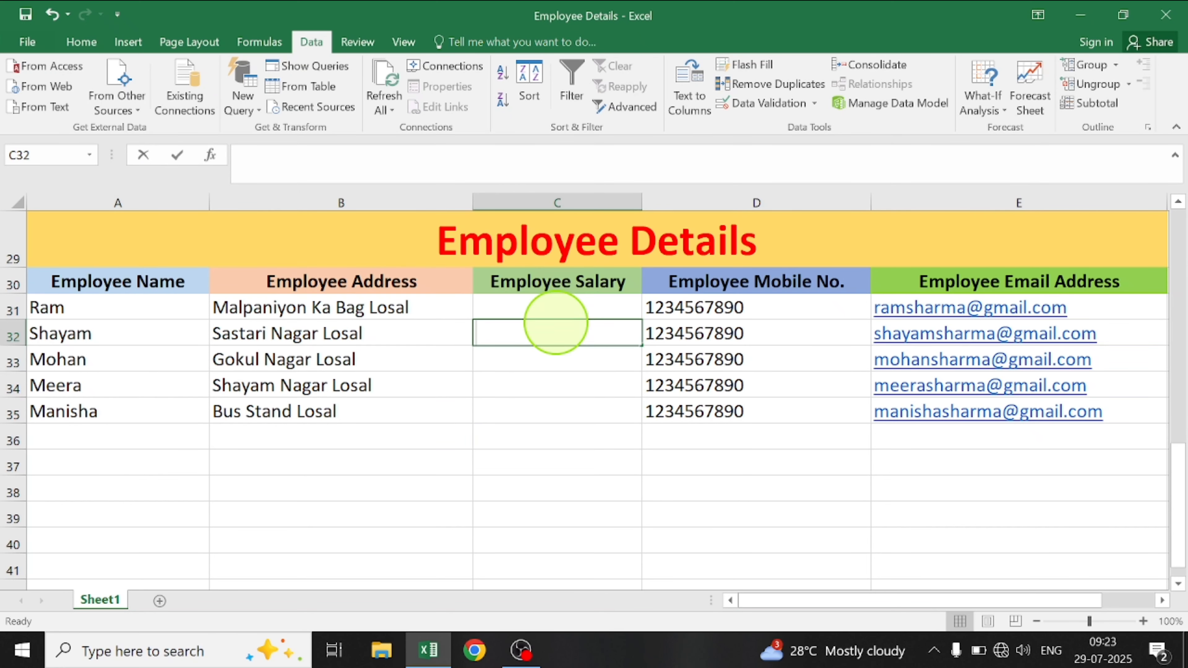
type("3000")
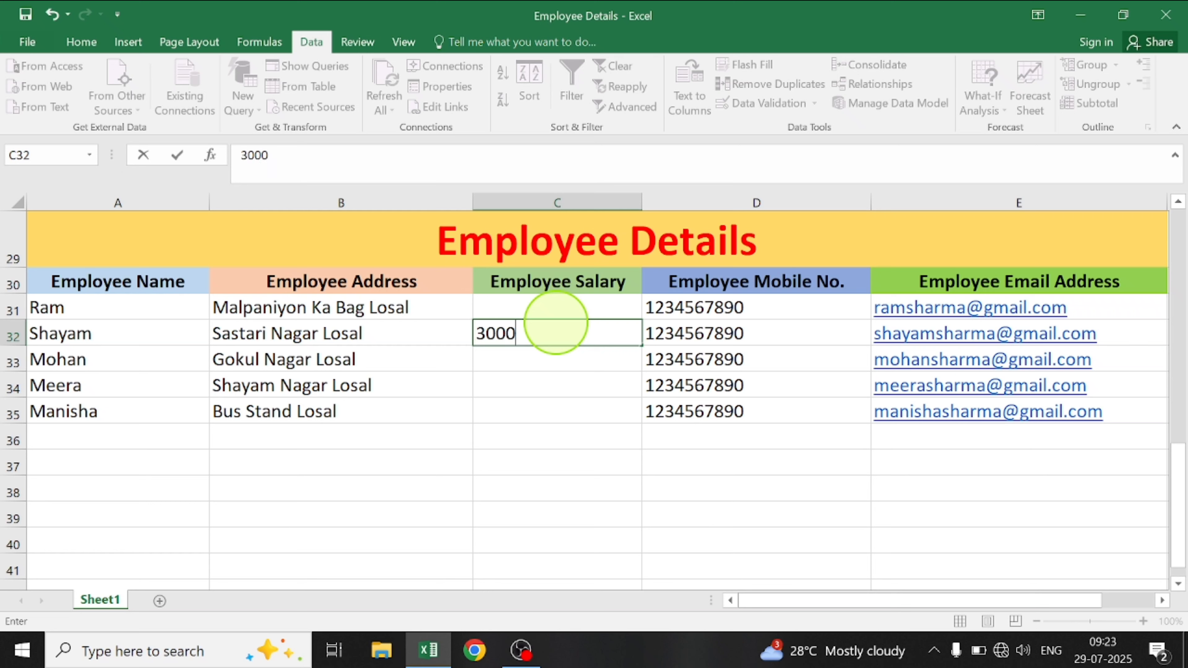
left_click(555, 323)
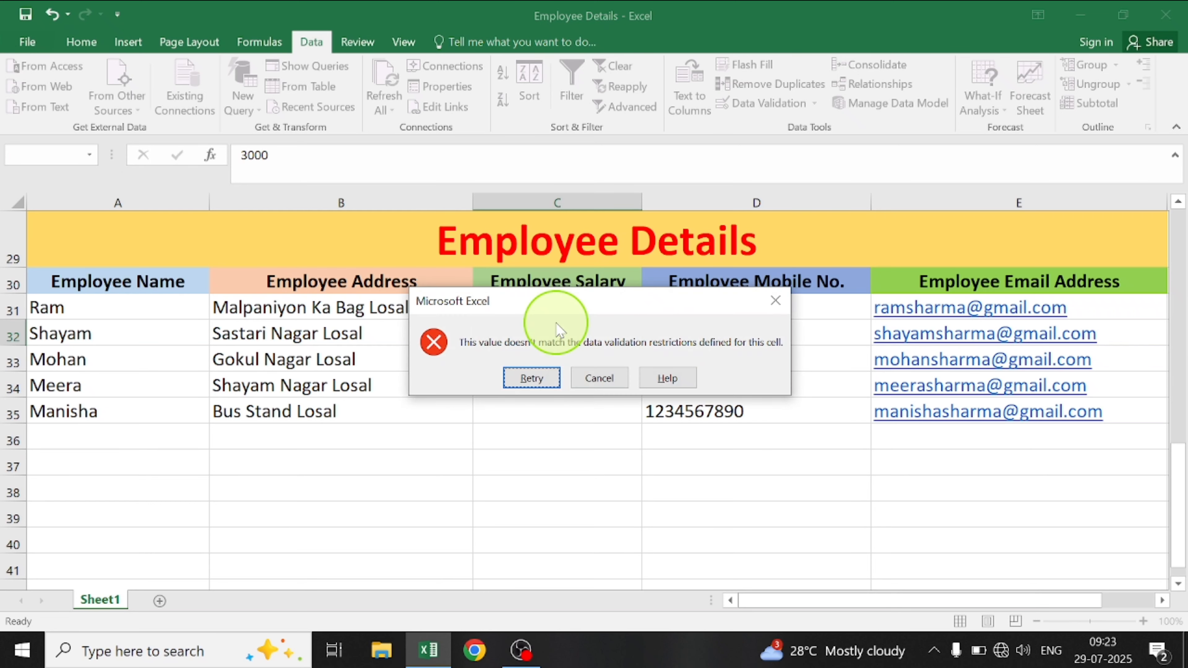
left_click(593, 375)
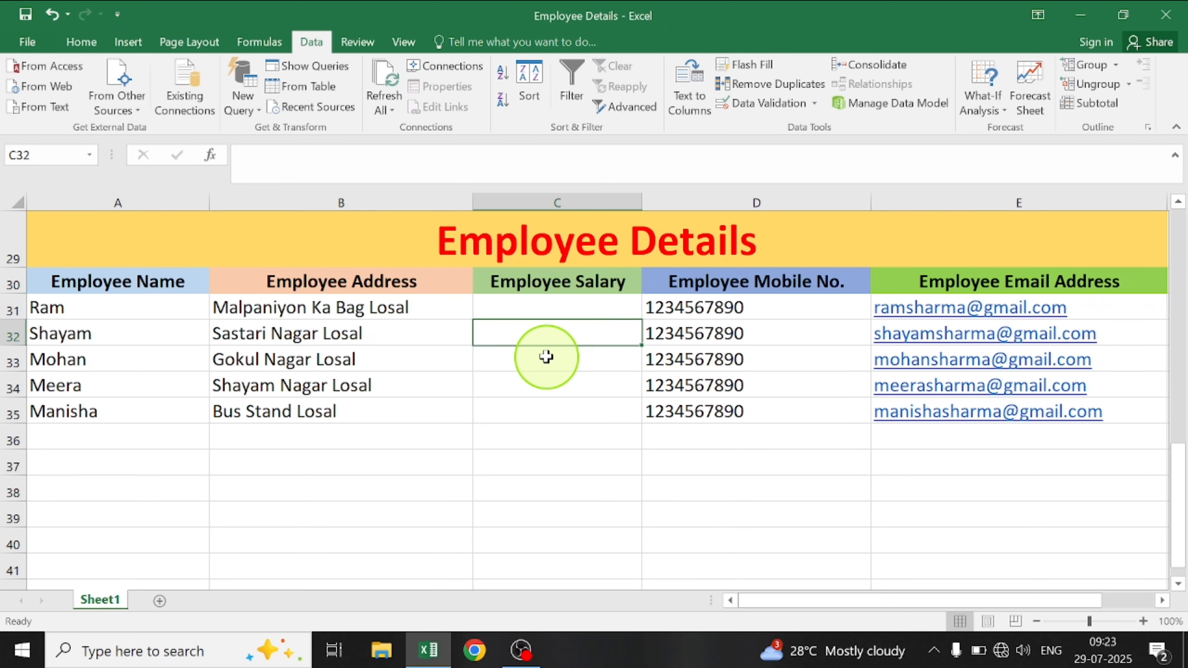
Test the not-equal-to rule by entering salaries of 100 in C32, 3500 in C33 and 3000.10 in C34
type("100")
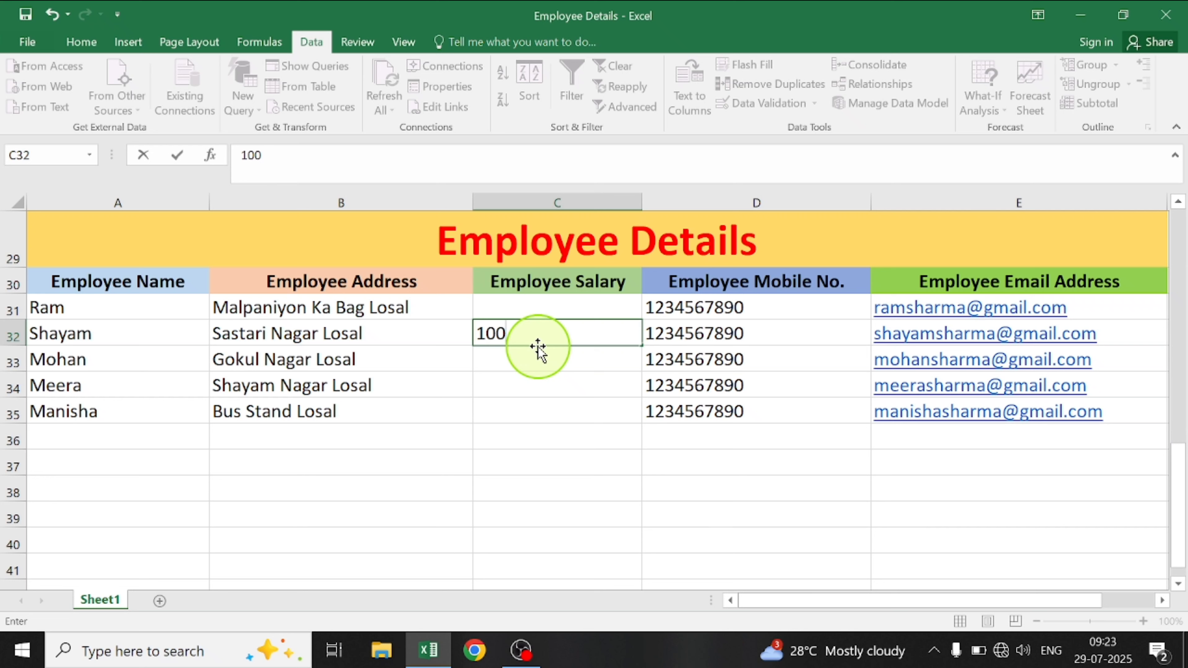
key("Return")
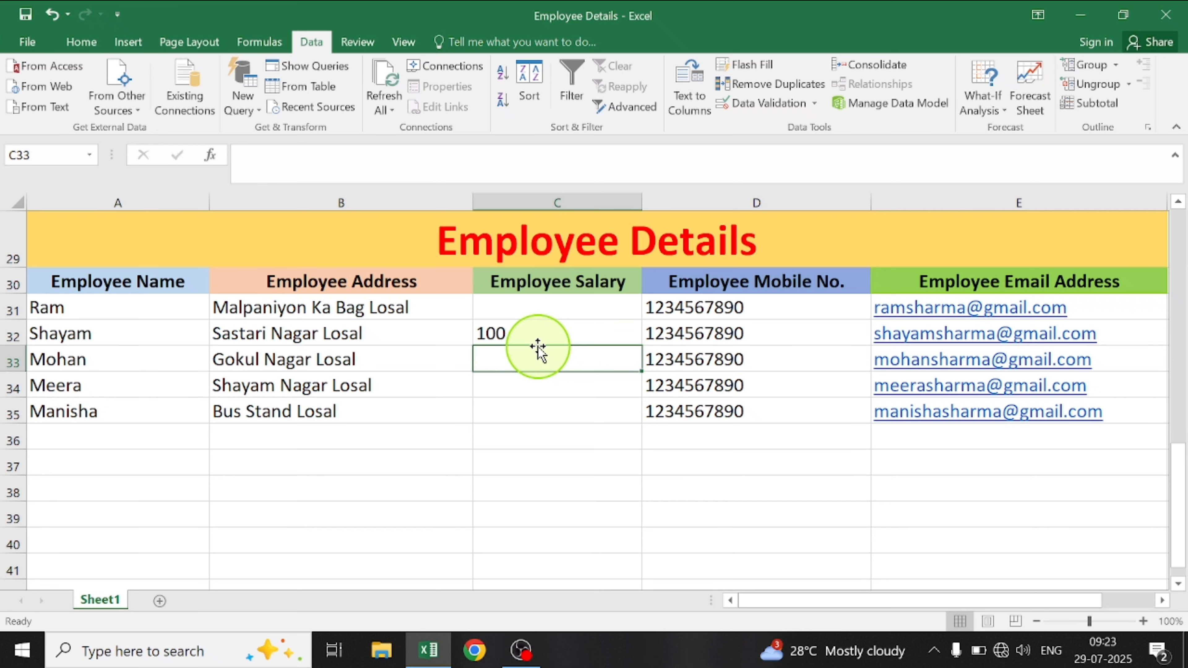
type("35")
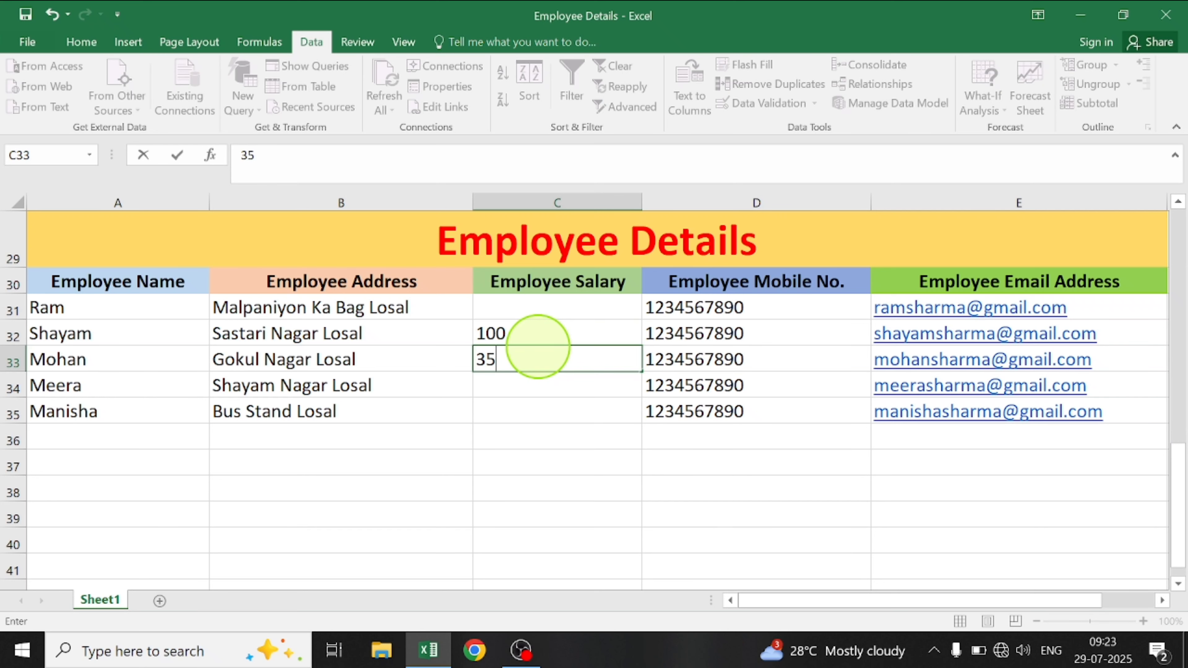
type("00")
key("Return")
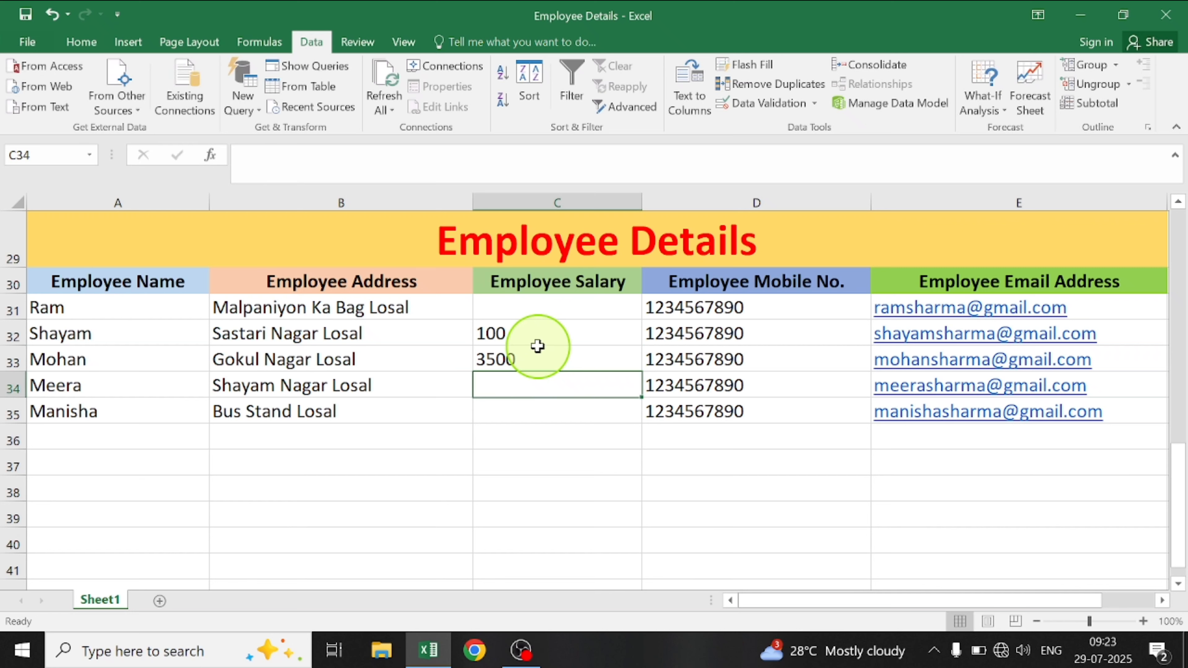
type("3000")
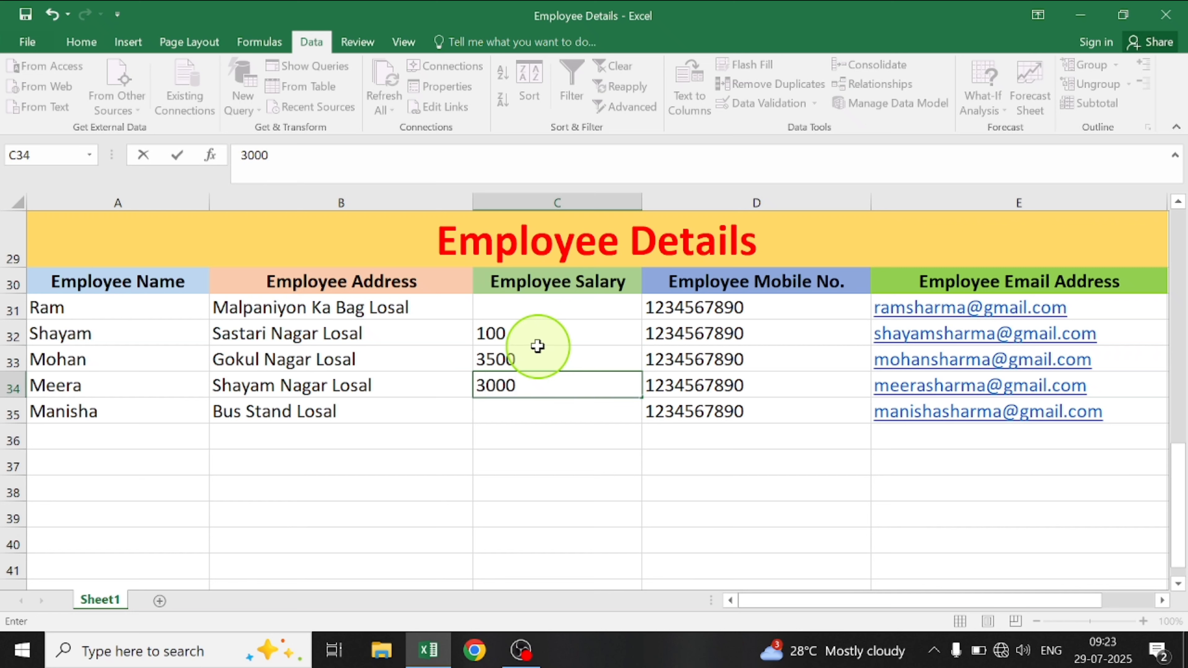
type(".10")
key("Return")
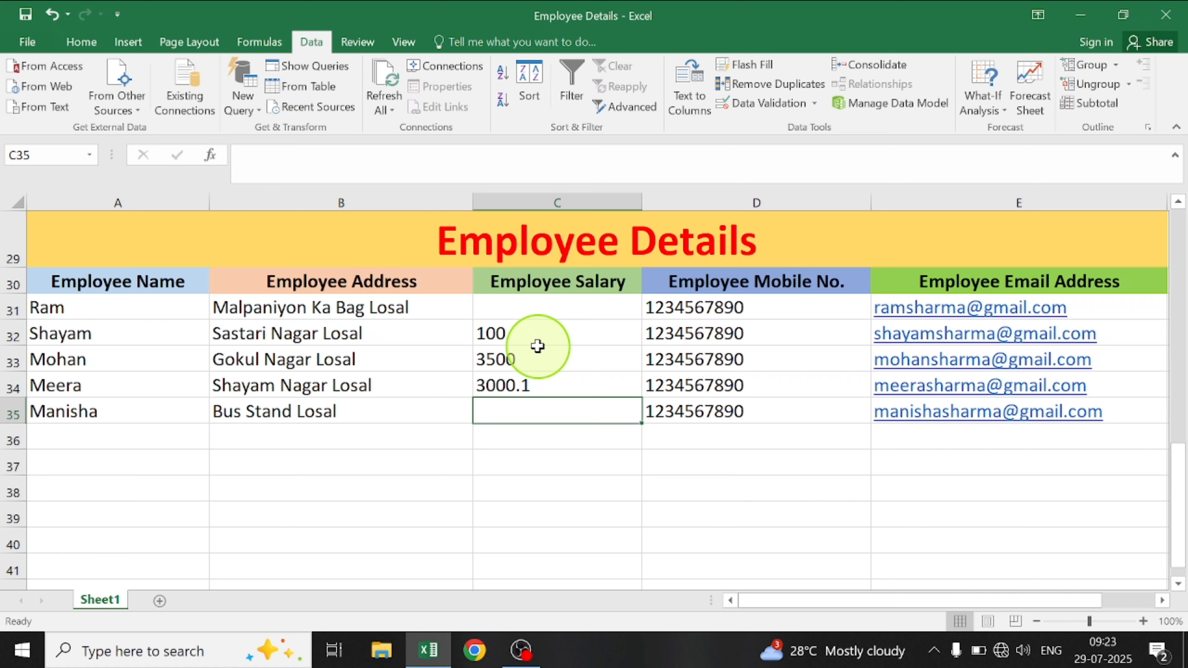
Clear the test salaries from C34, C33 and C32
left_click(558, 383)
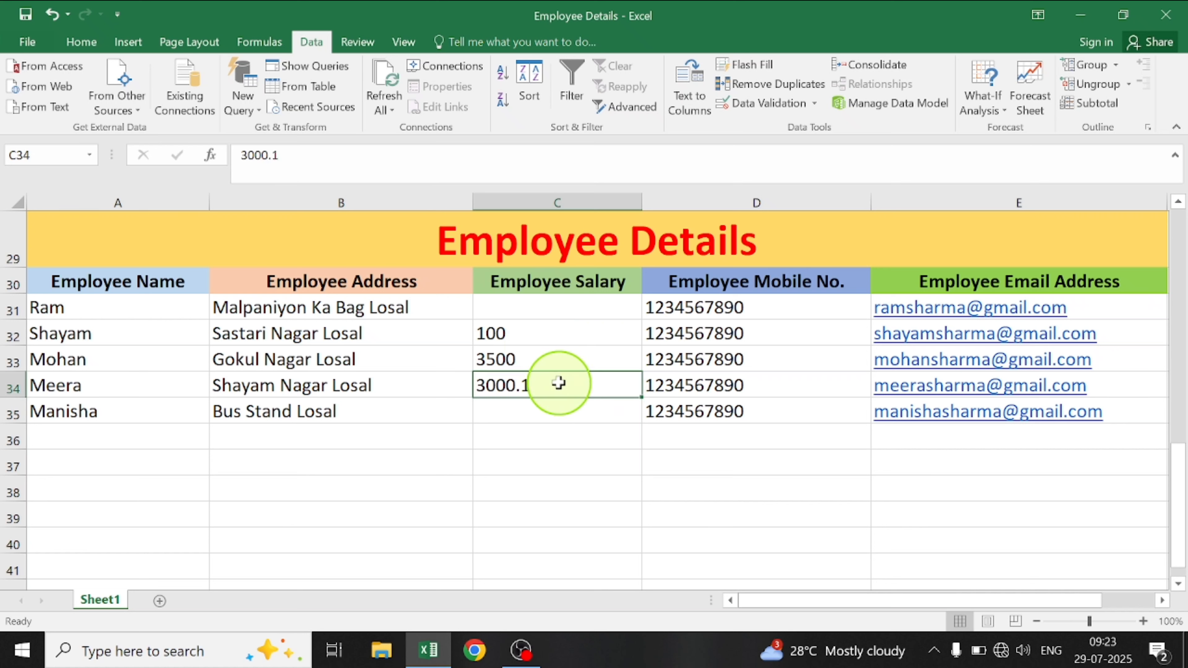
key("BackSpace")
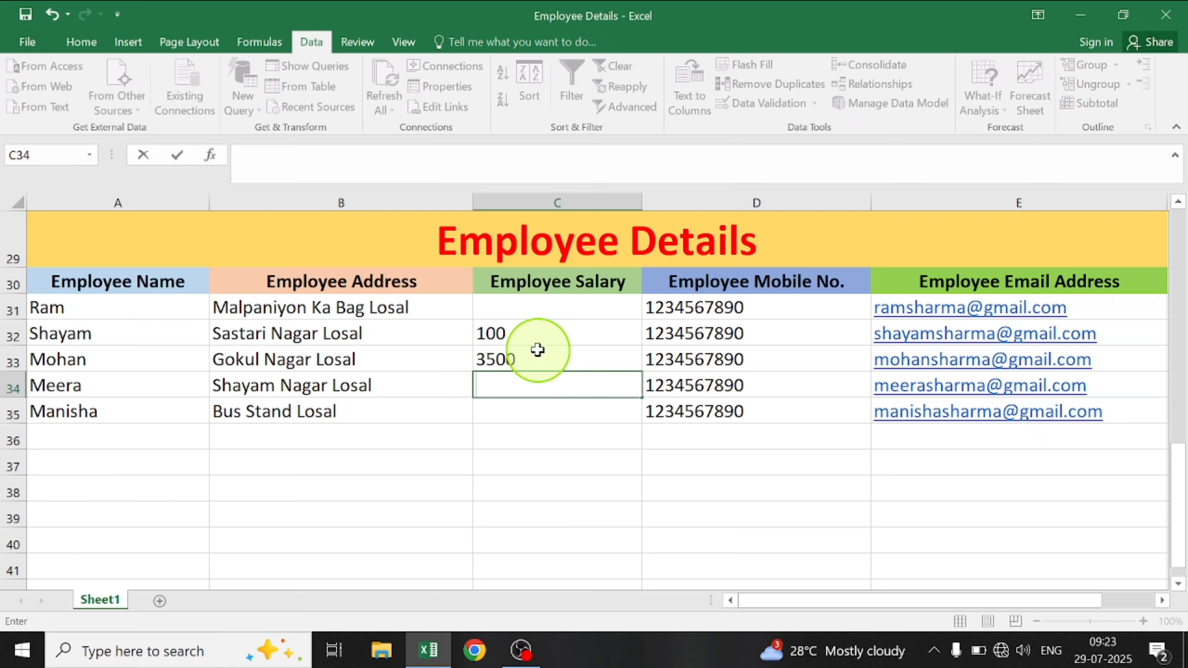
left_click(538, 361)
key("BackSpace")
left_click(523, 333)
key("BackSpace")
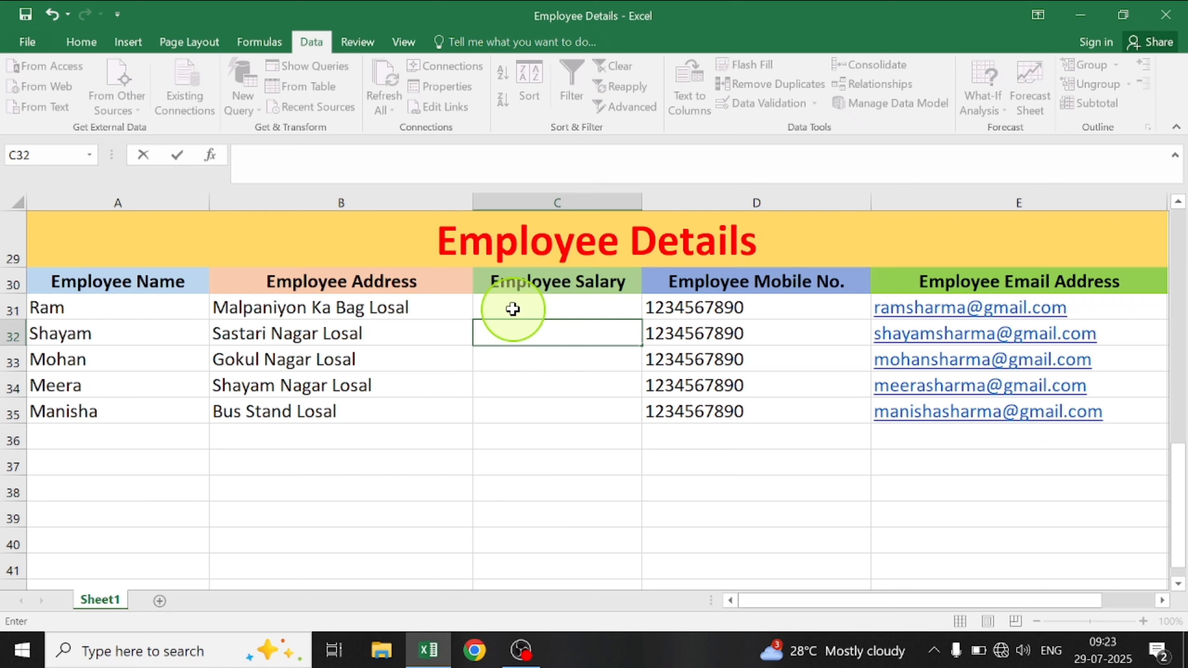
Set the data validation for C31:C35 to allow only decimals greater than 3000
left_click_drag(514, 310, 525, 404)
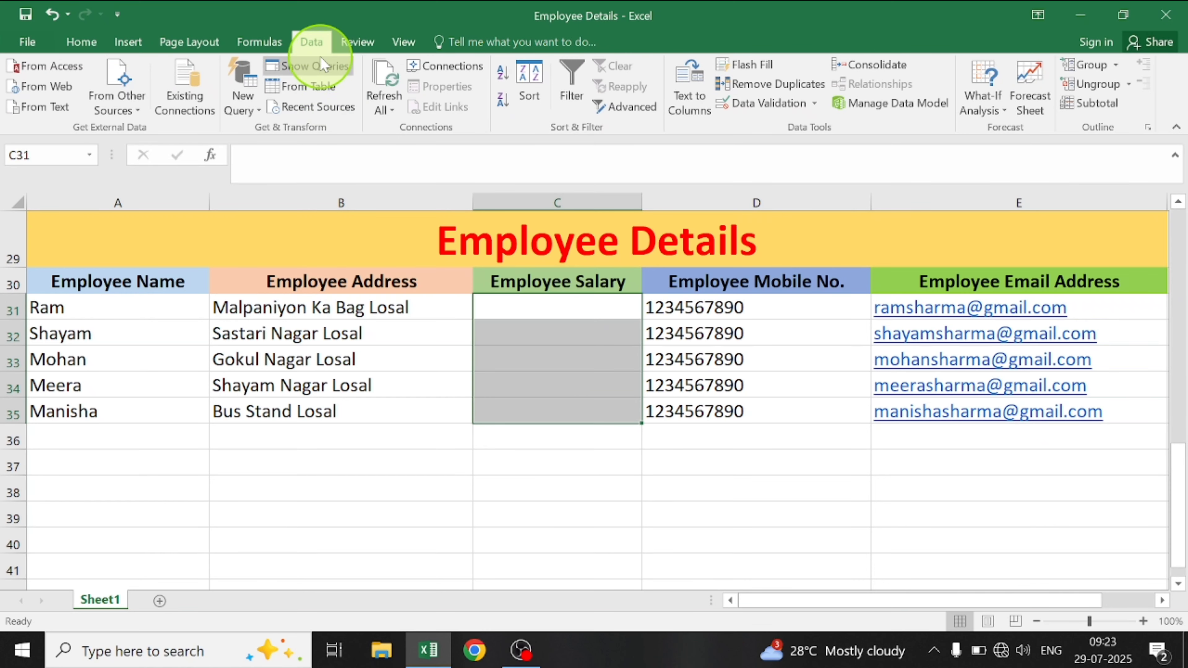
left_click(785, 104)
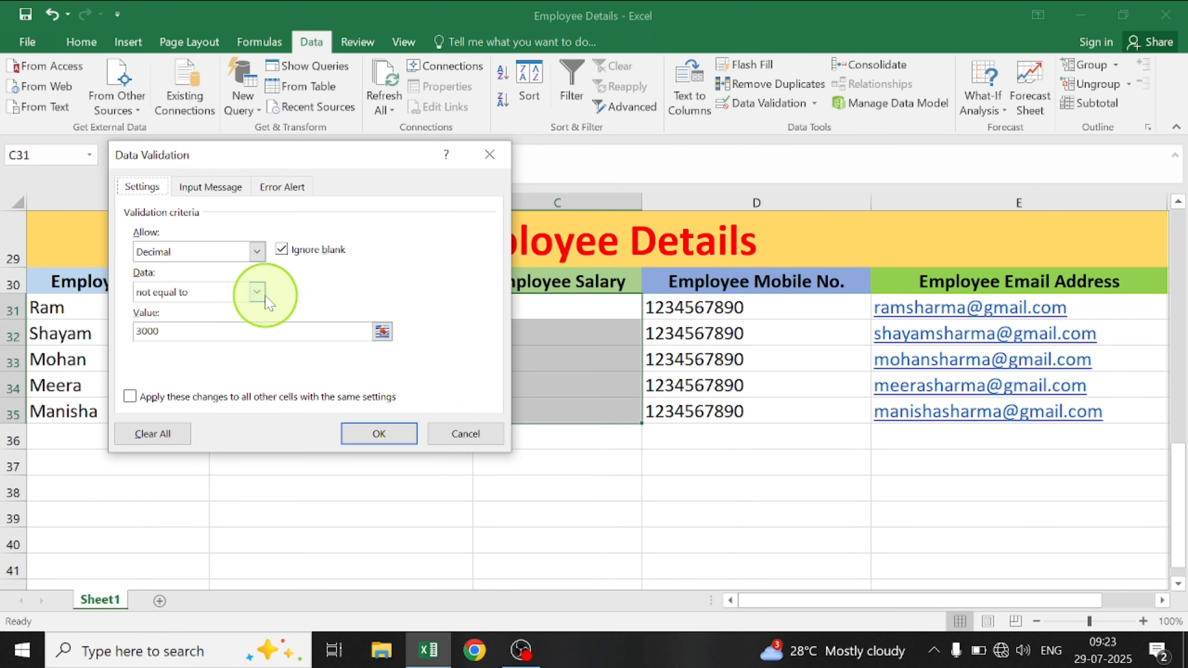
left_click(257, 293)
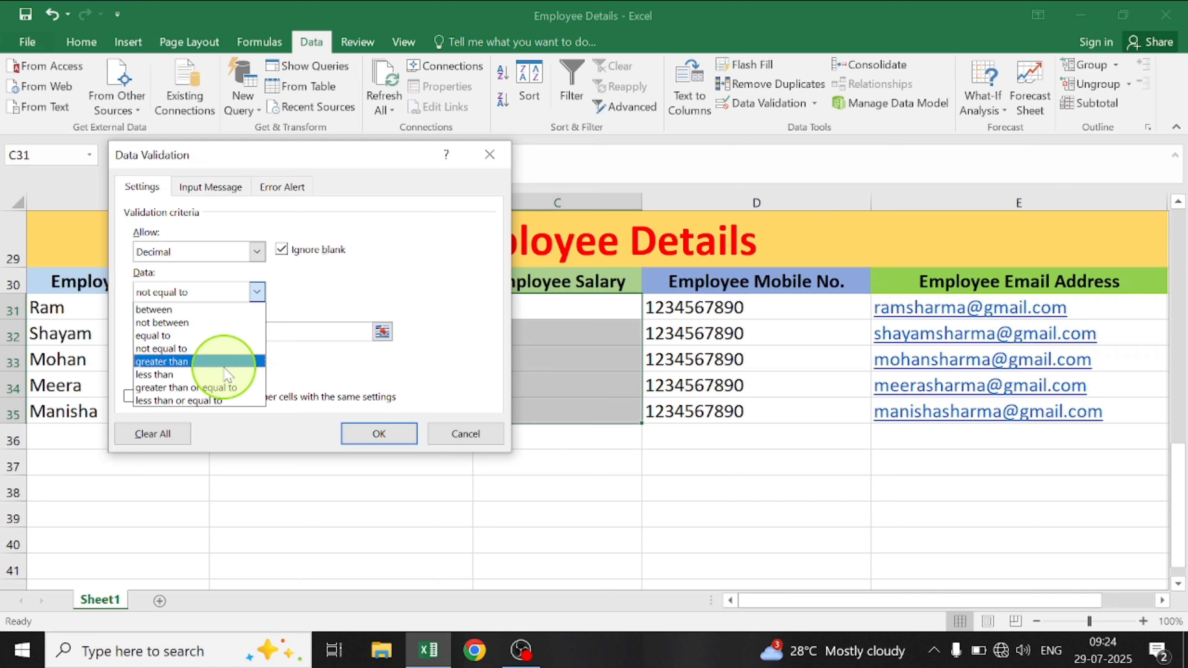
left_click(212, 362)
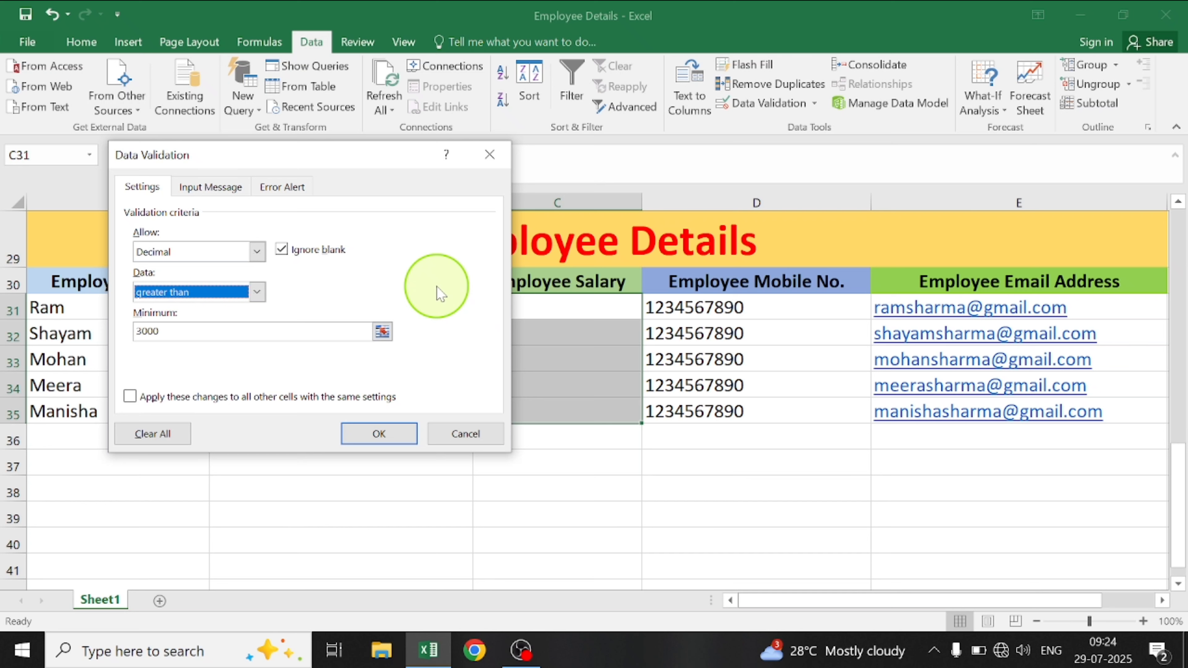
left_click(384, 434)
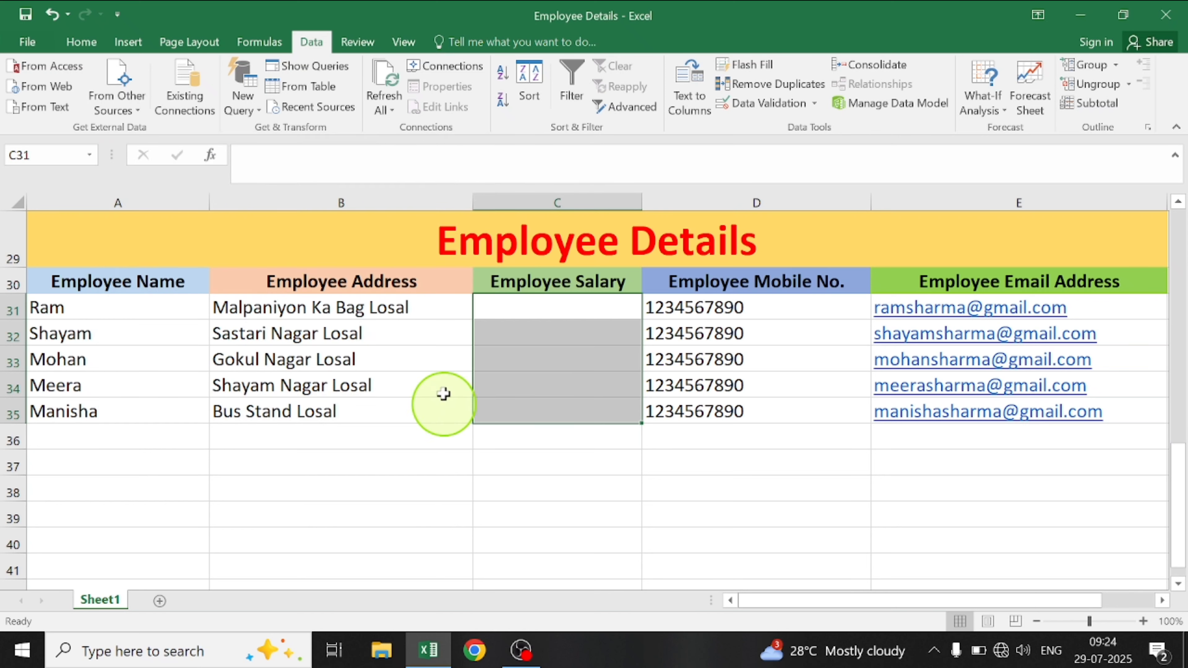
Try to enter a salary of 3000 in C31 under the greater-than rule, and cancel the entry
left_click(490, 310)
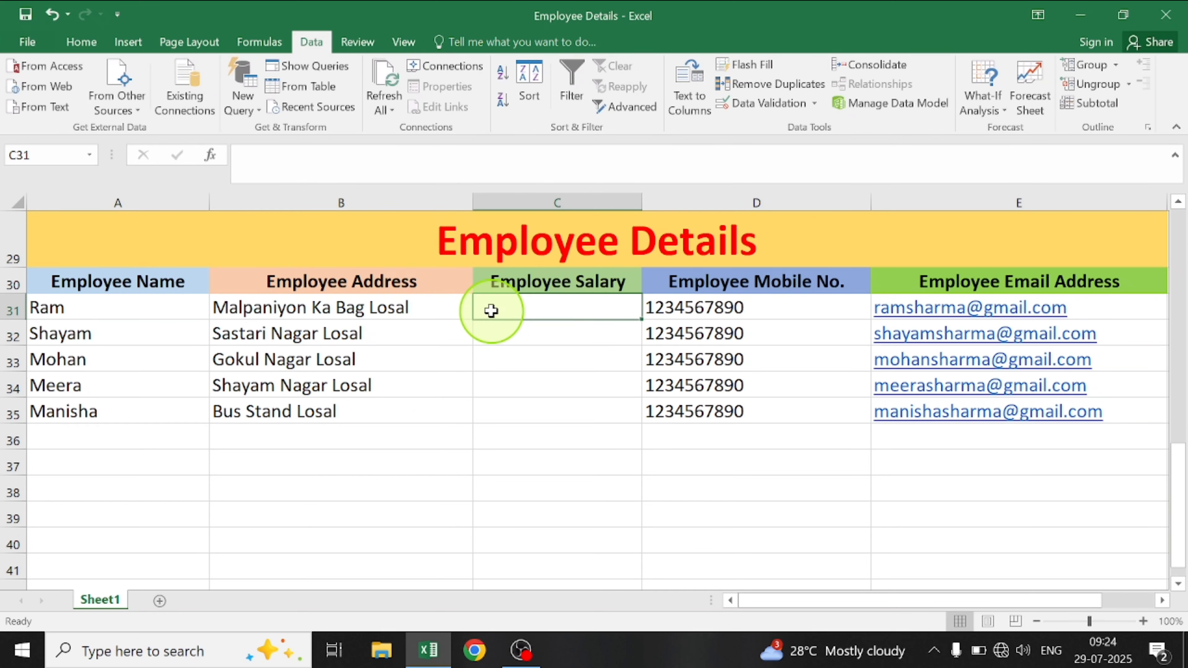
type("3000")
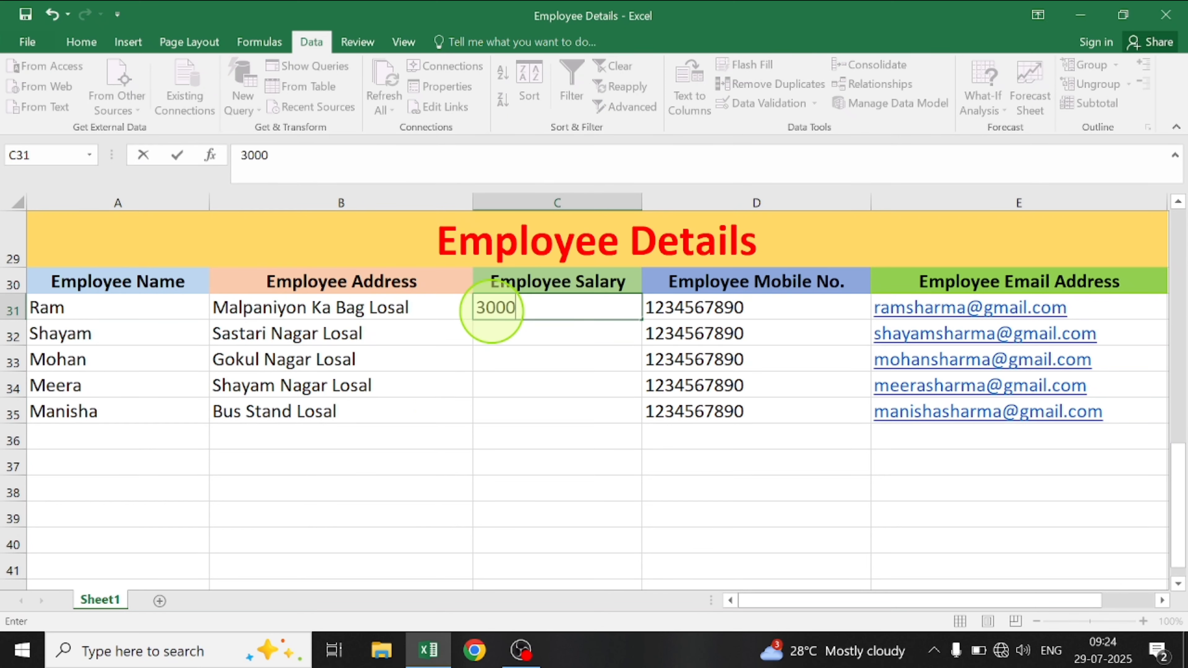
key("Return")
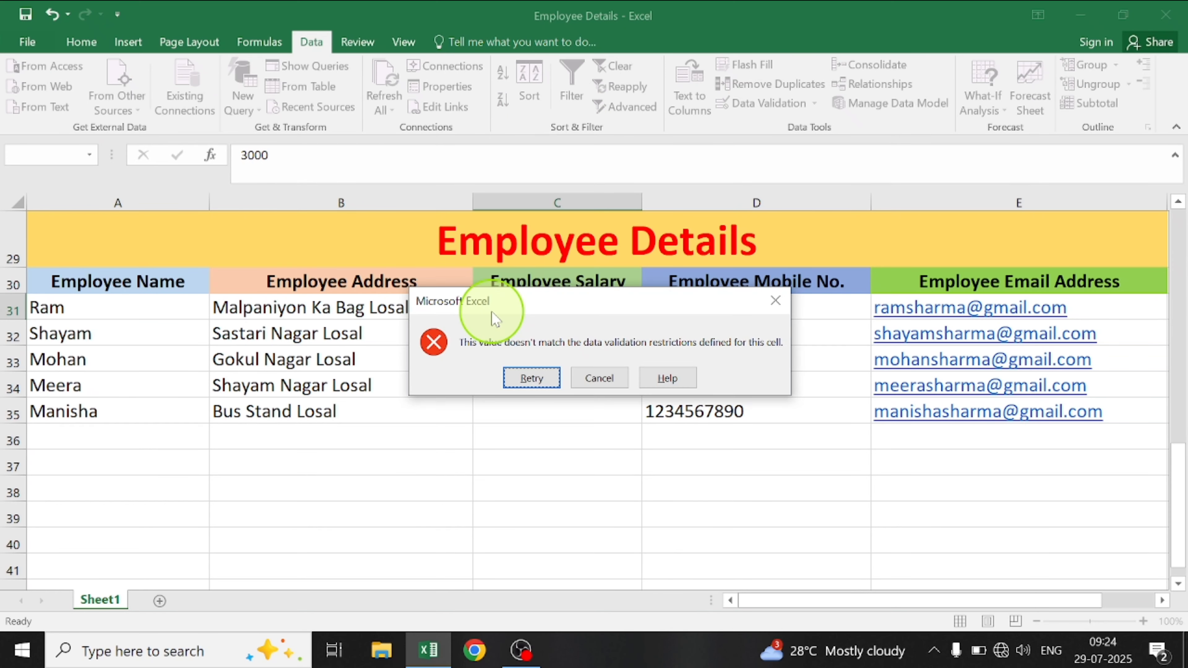
left_click(589, 377)
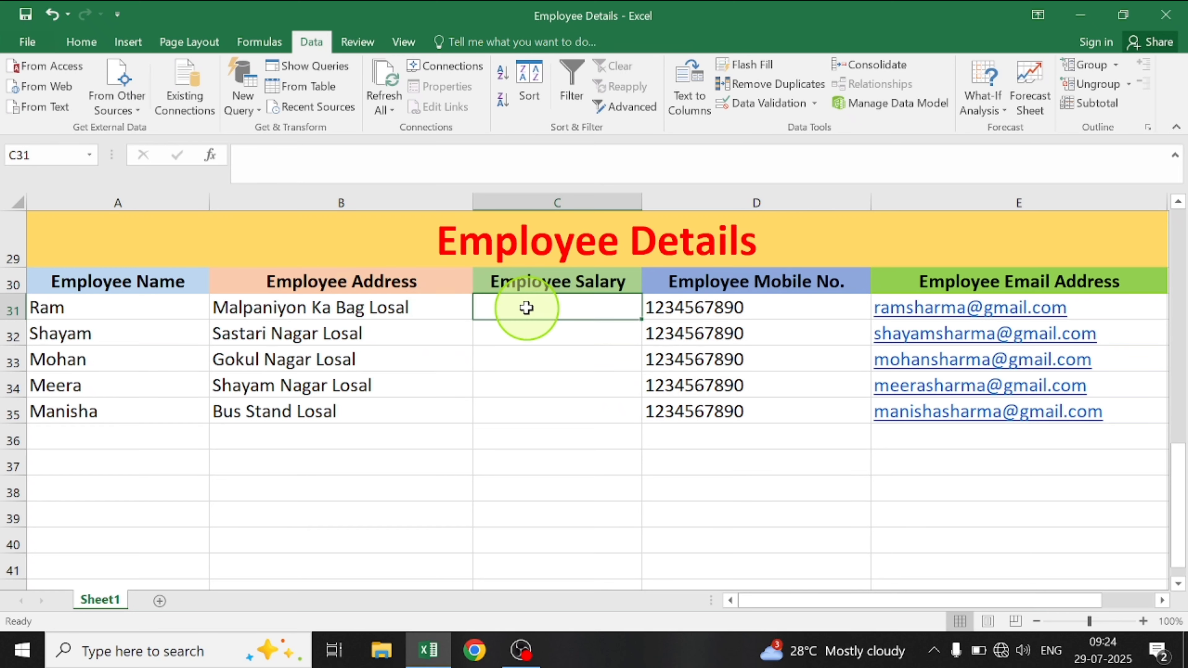
Test the greater-than rule by entering salaries of 3001 in C31, 3007 in C32 and 4500 in C33
type("3001")
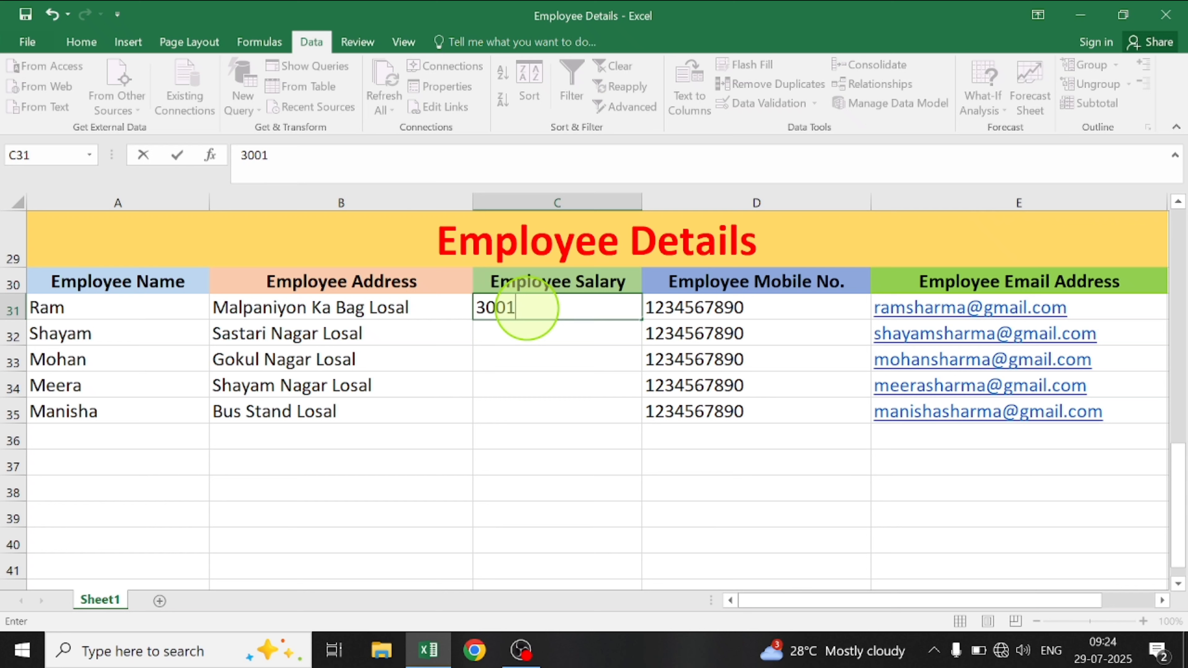
key("Return")
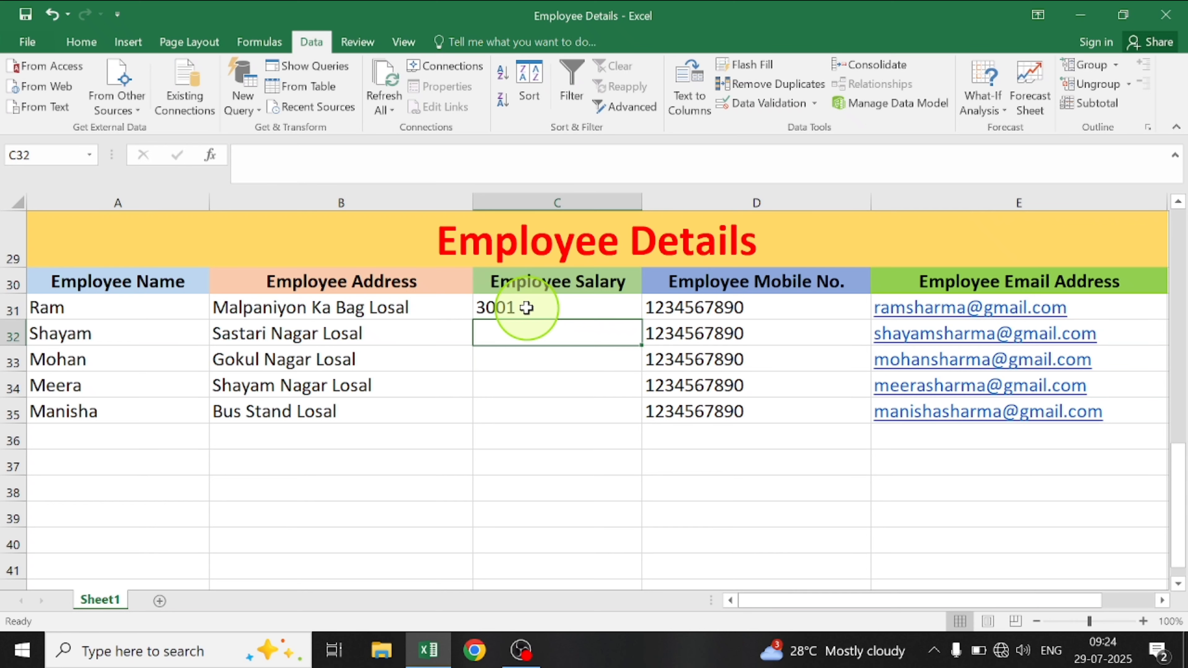
type("300")
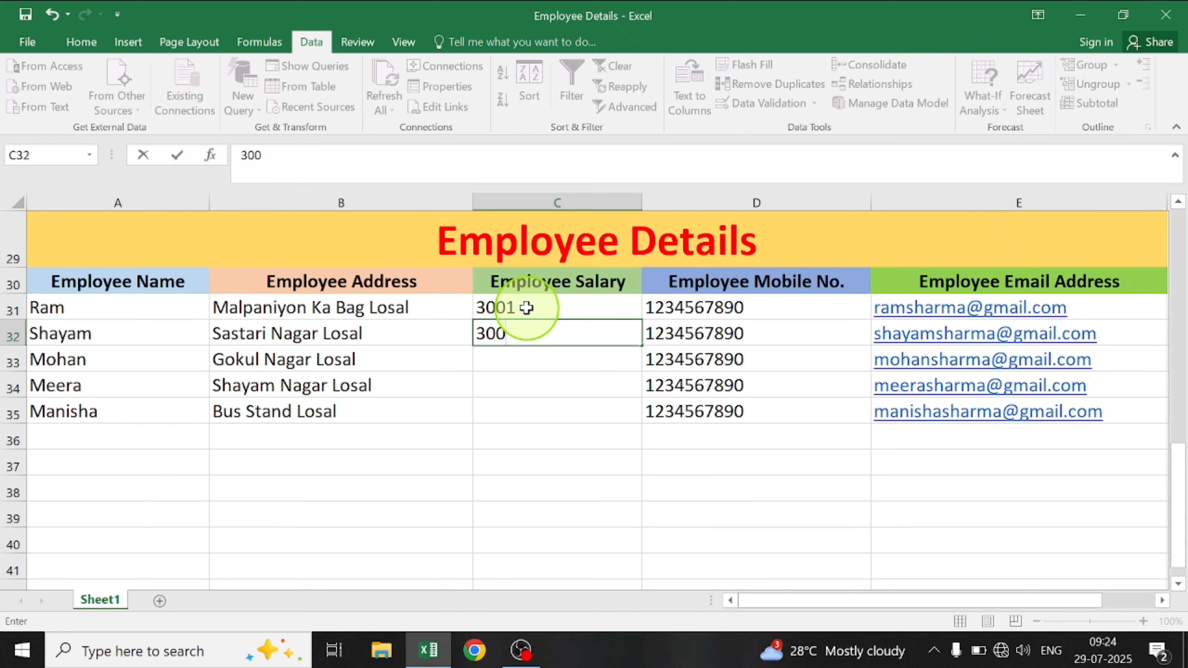
type("7")
key("Return")
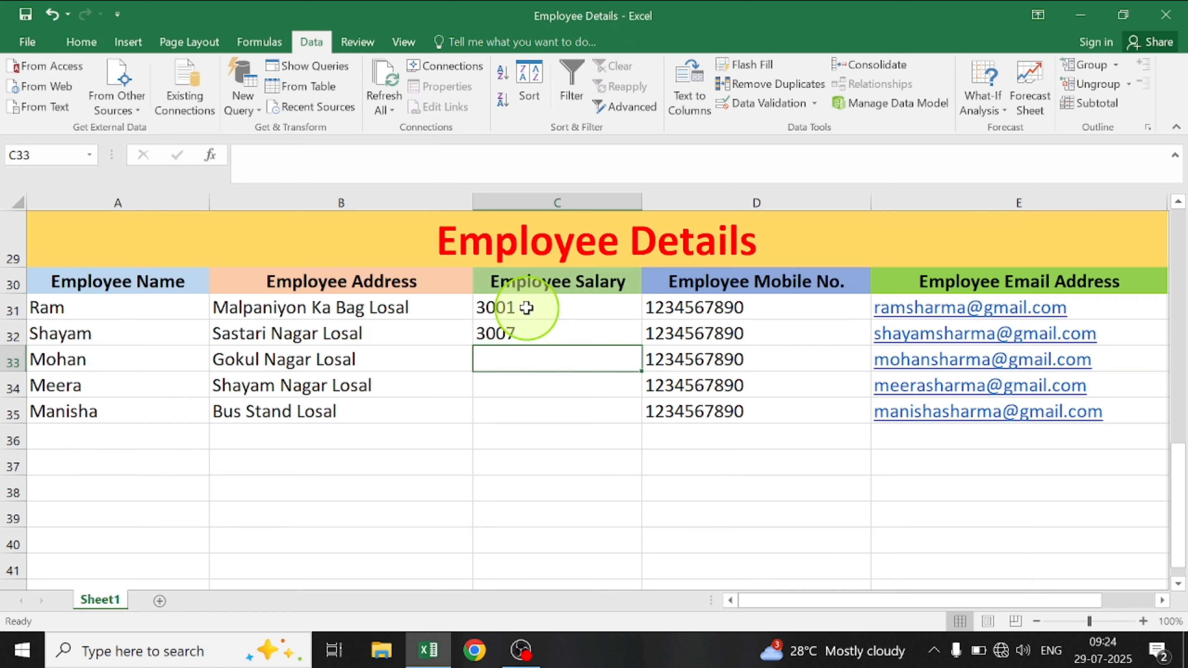
type("4500")
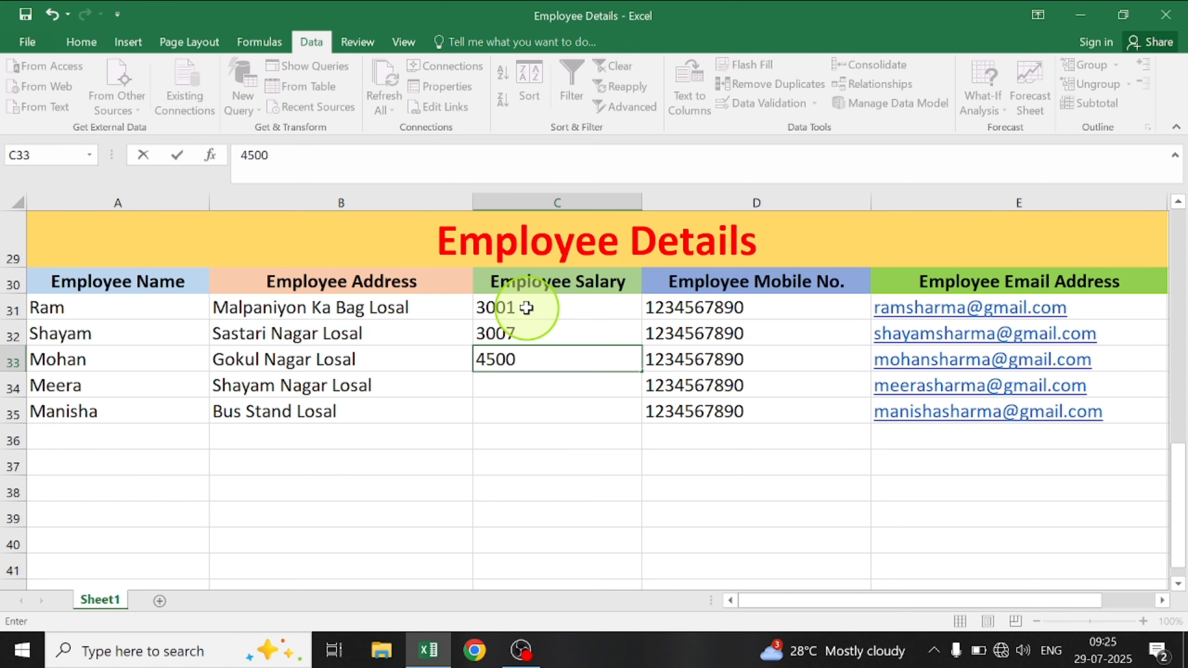
key("Return")
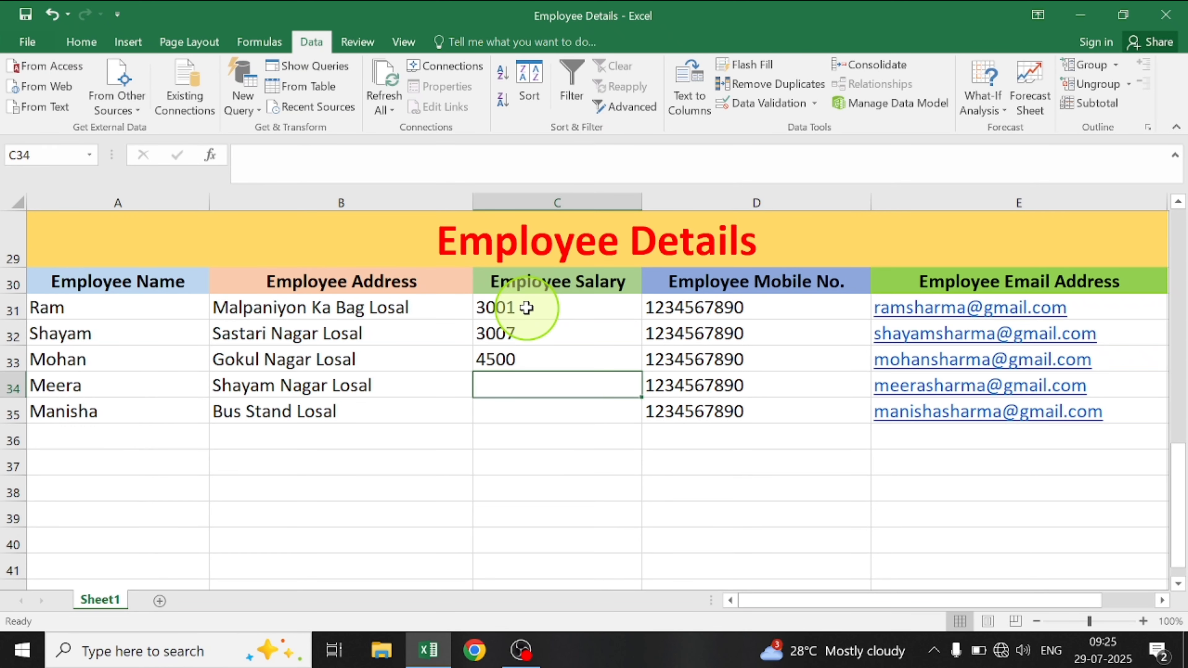
Try to enter a salary of 2000 in C34 under the greater-than rule, and cancel the entry
type("2000")
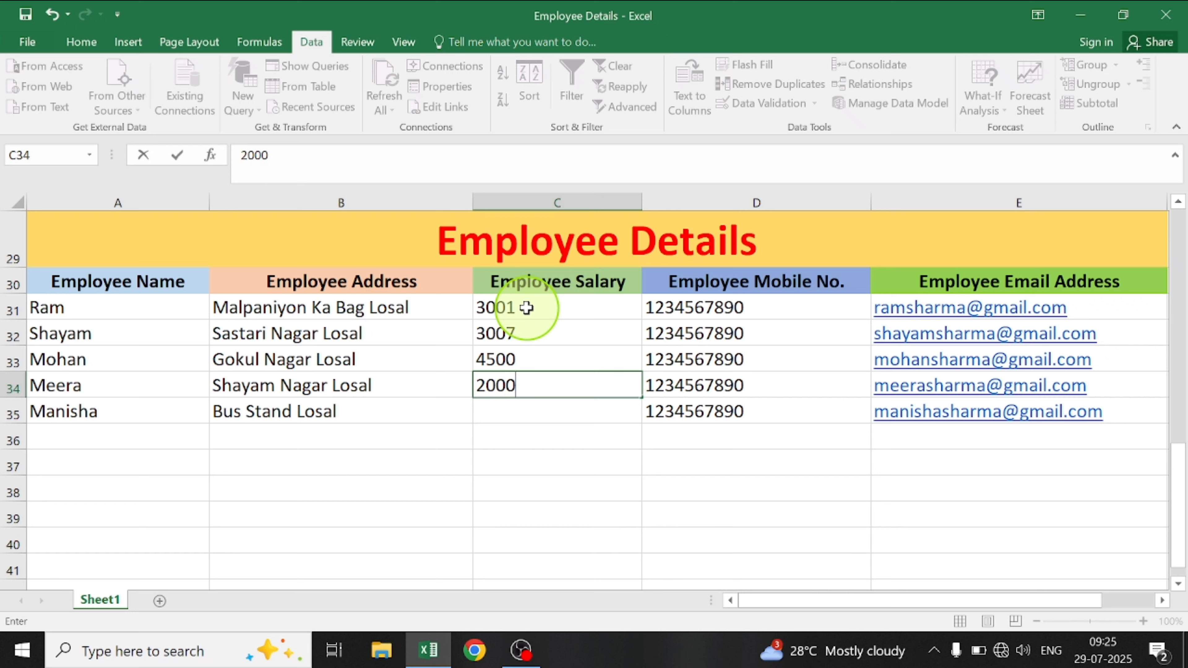
key("Return")
left_click(597, 377)
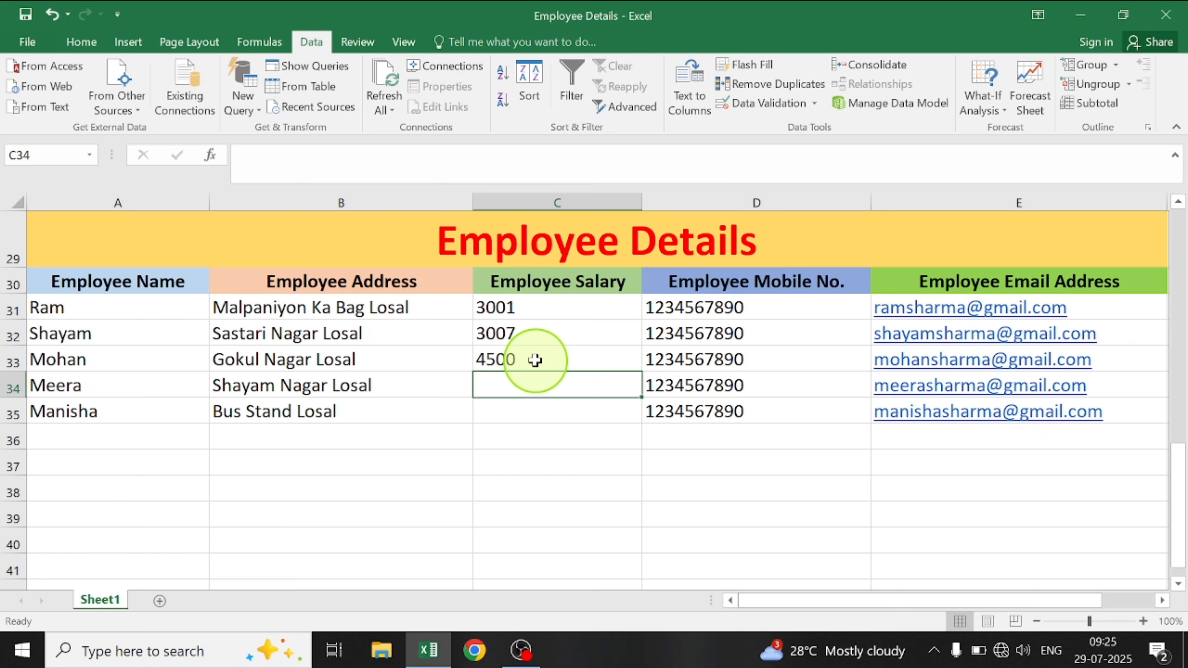
Set the data validation for C31:C35 to allow only decimals less than 3000
left_click_drag(534, 411, 518, 307)
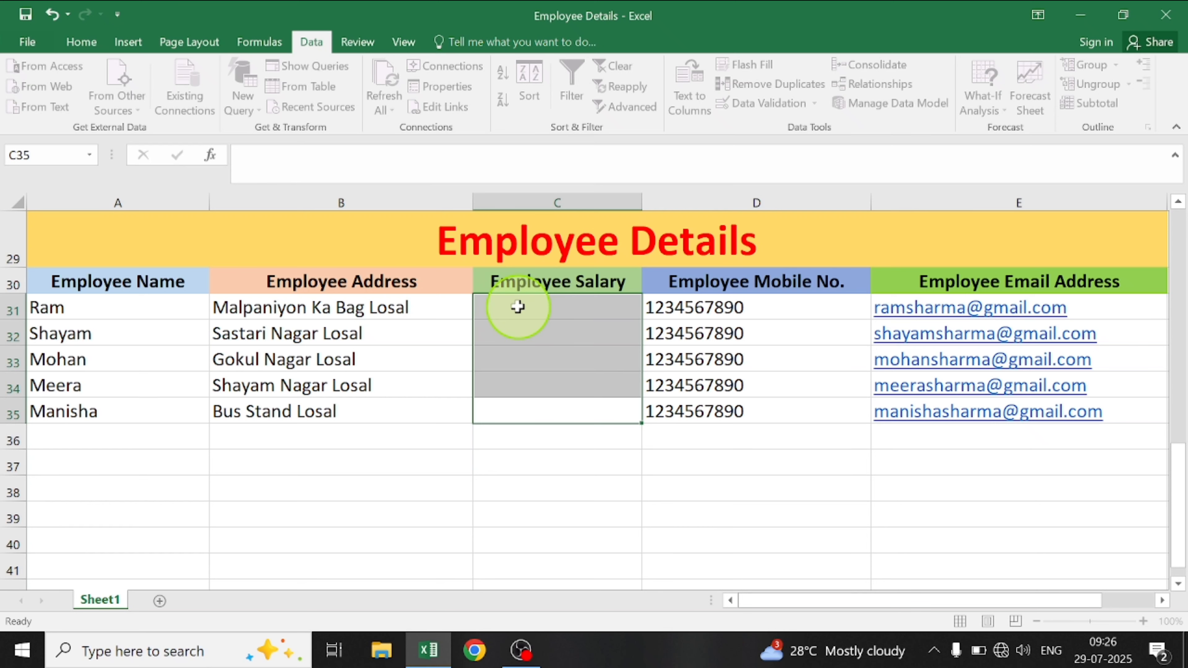
left_click(764, 105)
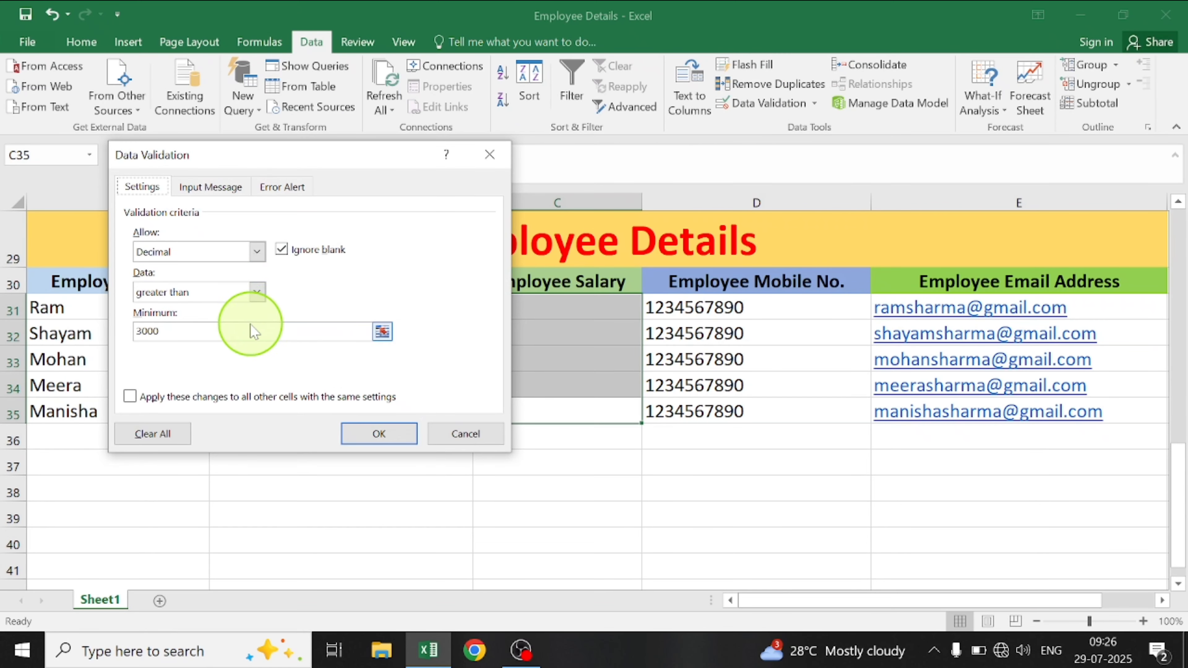
left_click(259, 293)
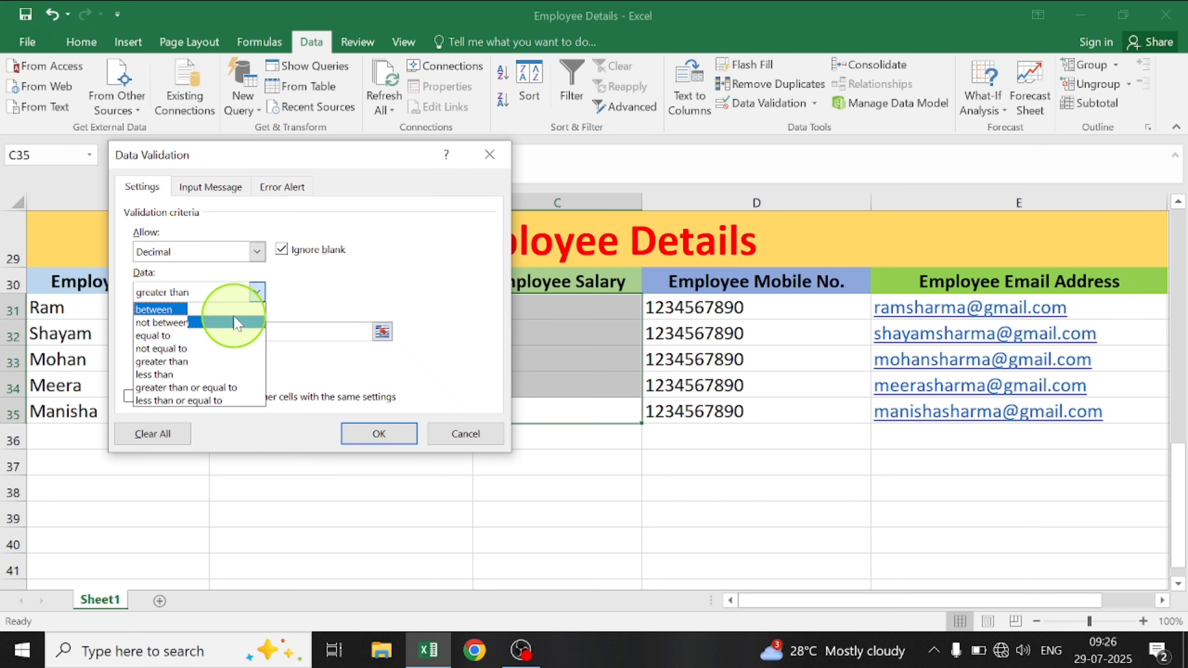
left_click(198, 374)
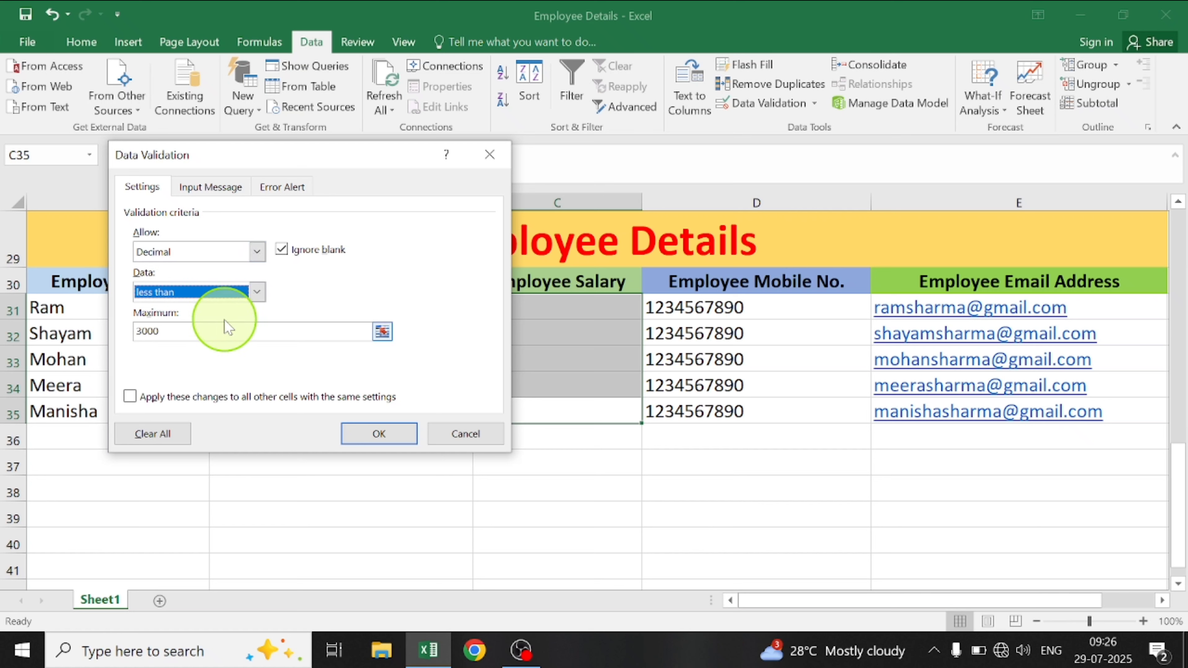
left_click(368, 435)
Try to enter a salary of 3000 in C31 under the less-than rule, and cancel the entry
left_click(541, 306)
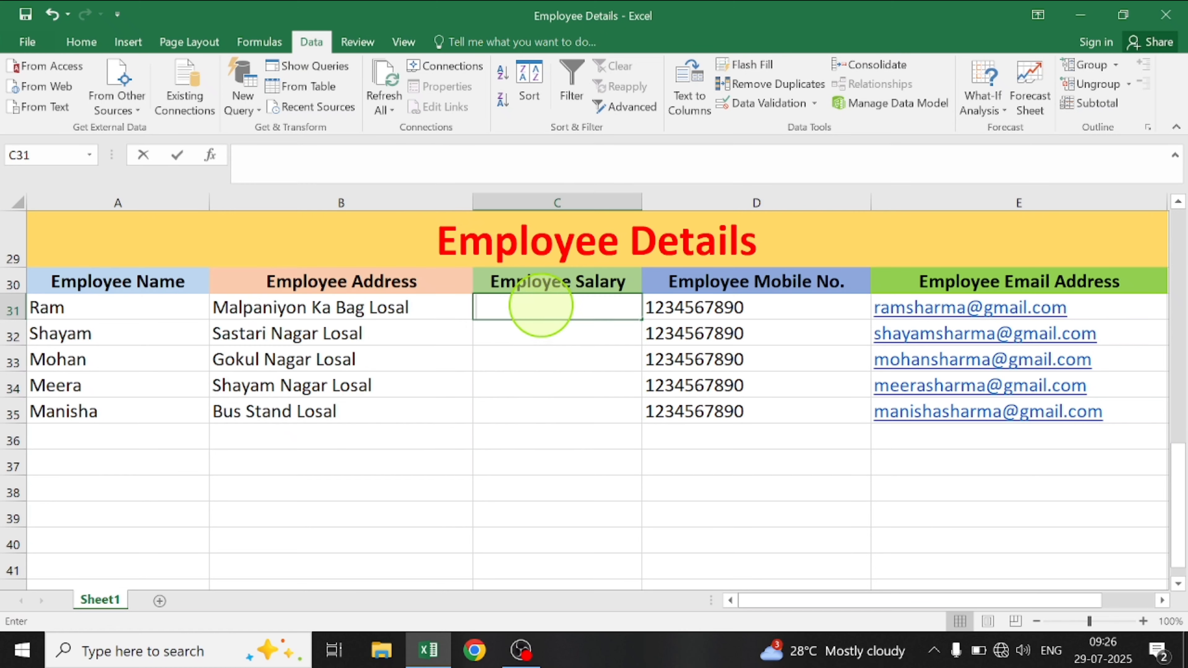
type("3000")
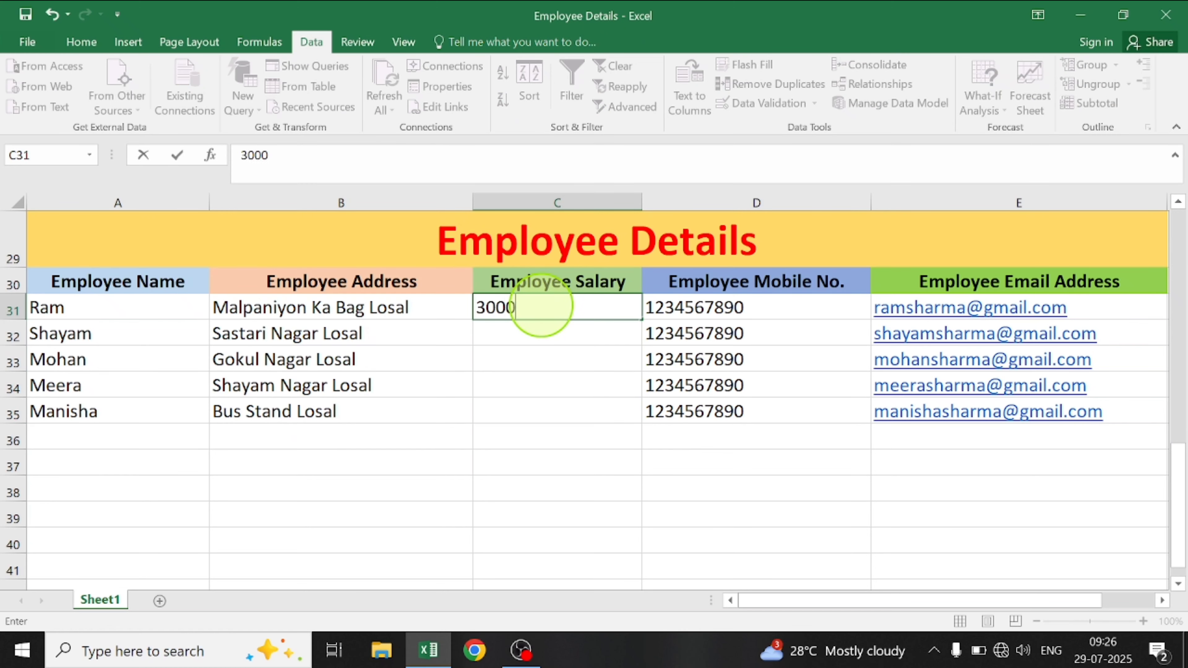
key("Return")
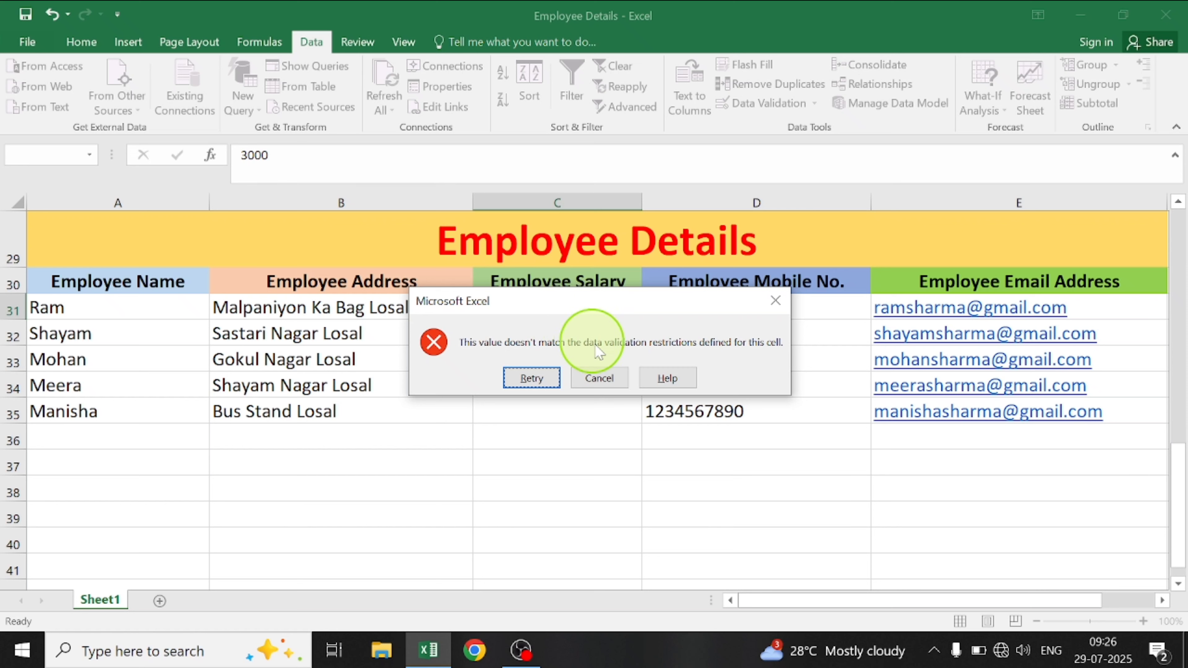
left_click(599, 377)
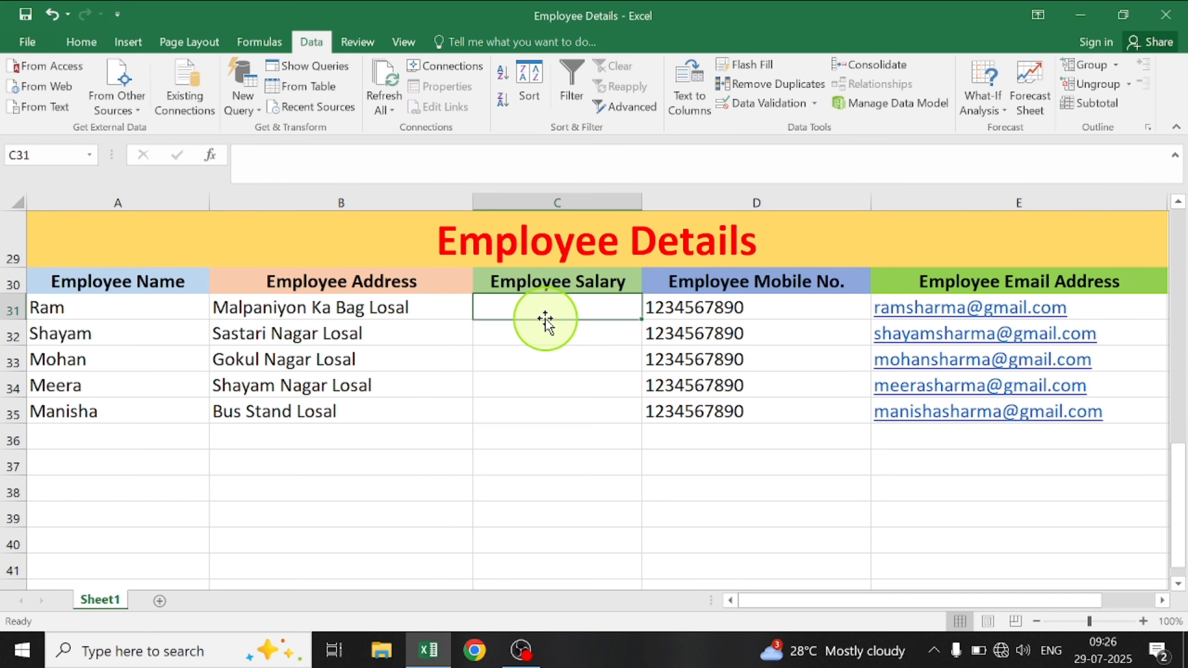
Test the less-than rule by entering a salary of 200 in C31
key("BackSpace")
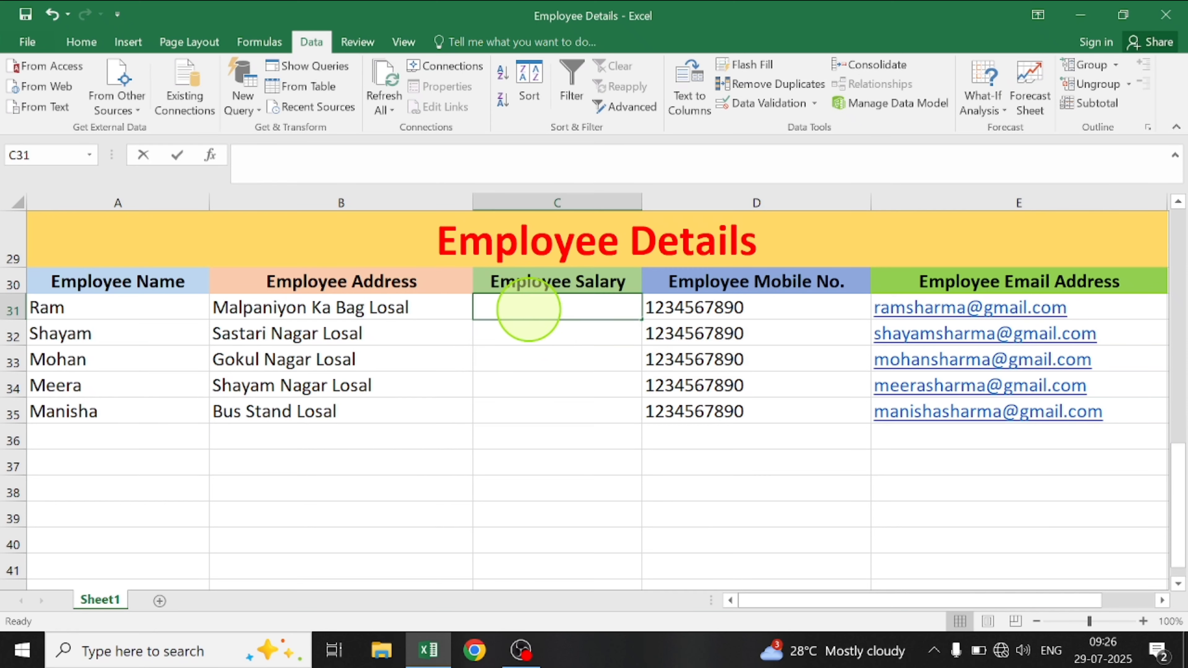
type("200")
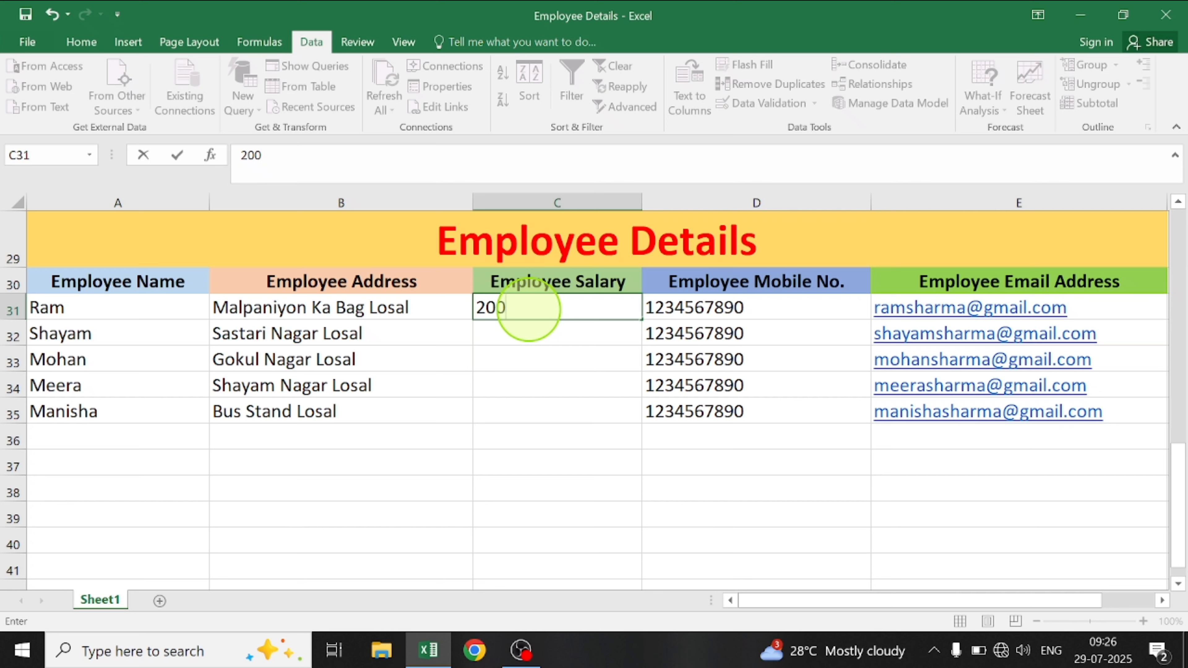
key("Return")
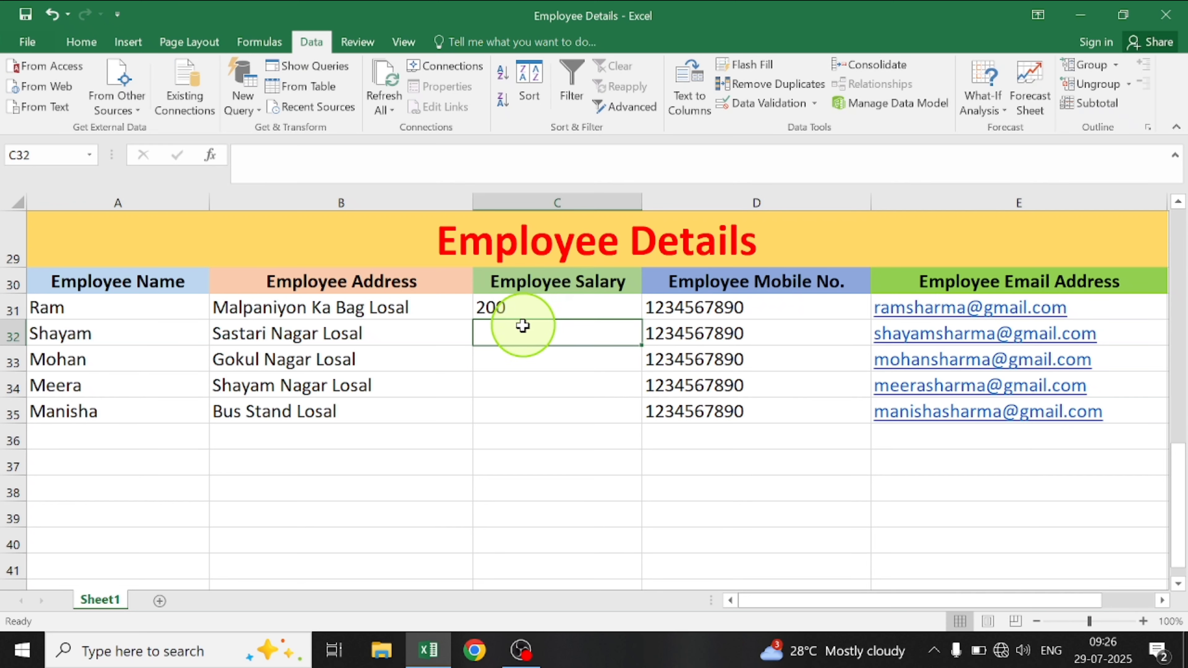
Try to enter a salary of 3001 in C32 under the less-than rule, and cancel the entry
type("3001")
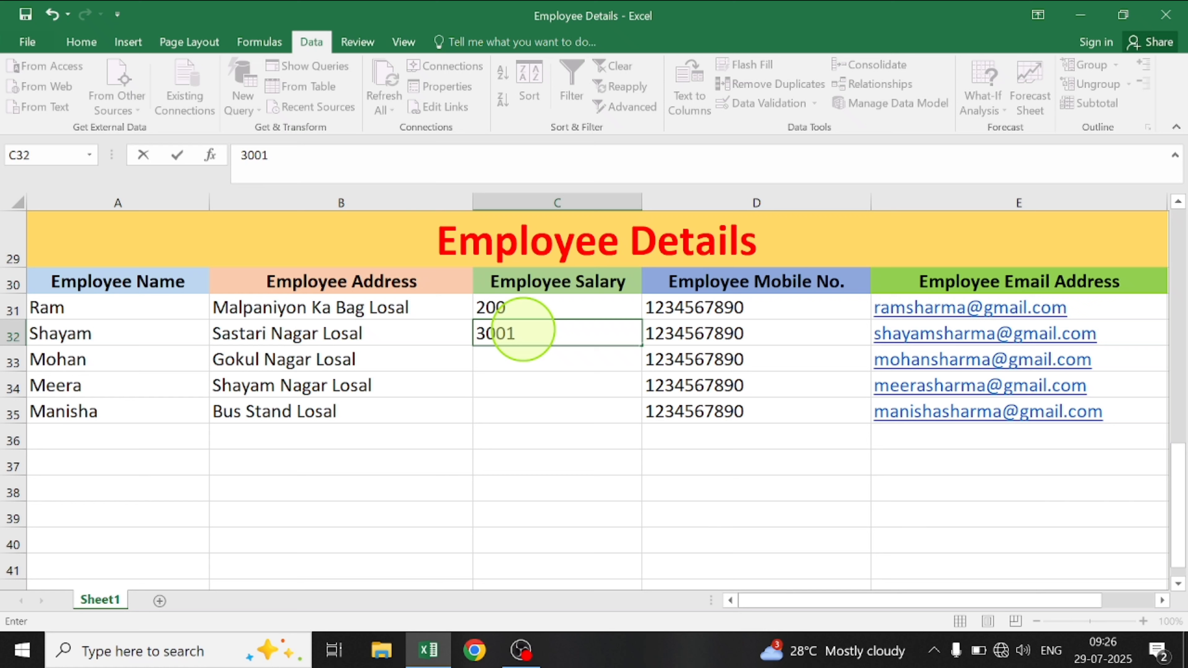
key("Return")
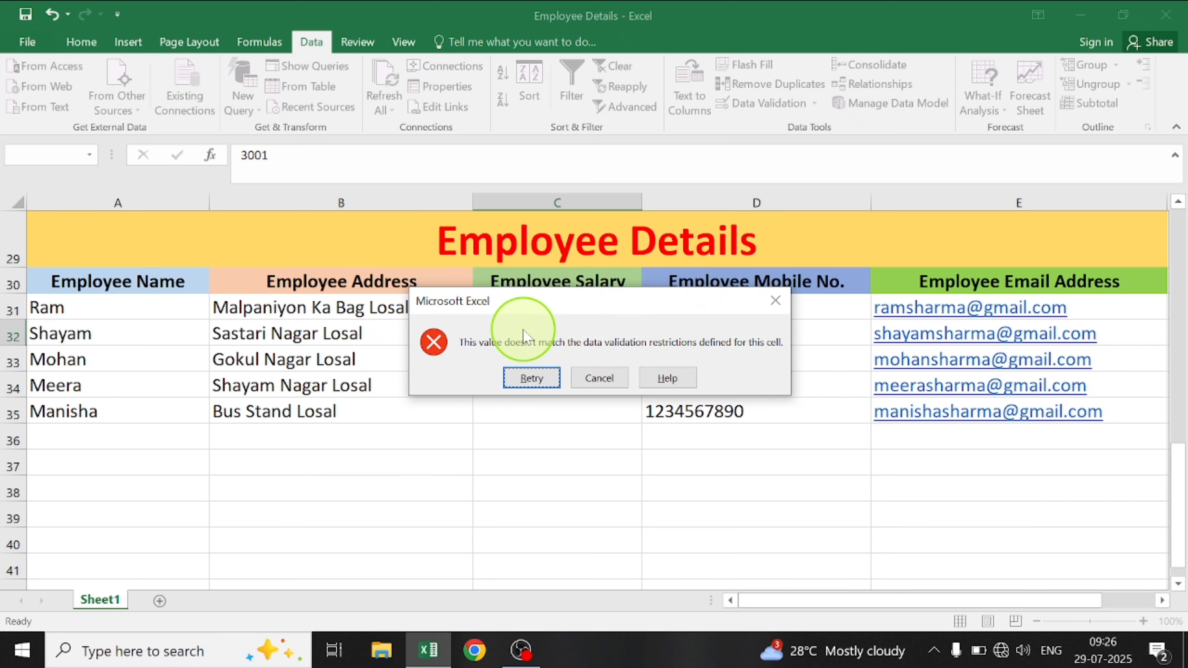
left_click(620, 384)
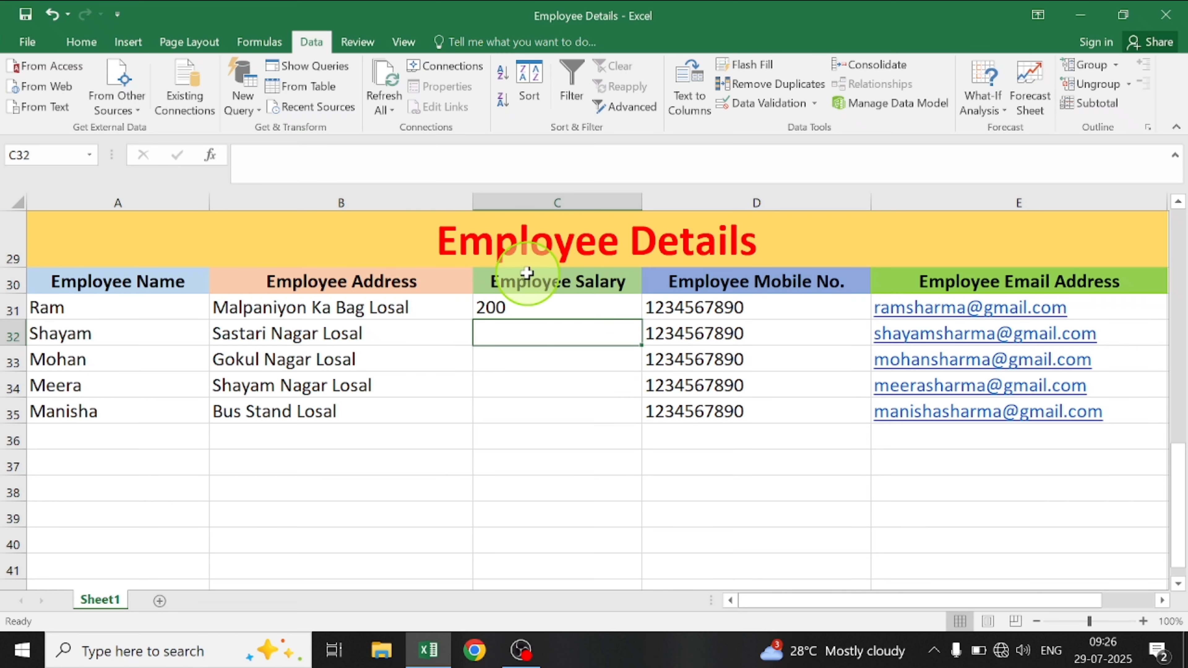
Clear the test salary from C31 and set the data validation for C31:C35 to decimals greater than or equal to 3000
left_click(528, 311)
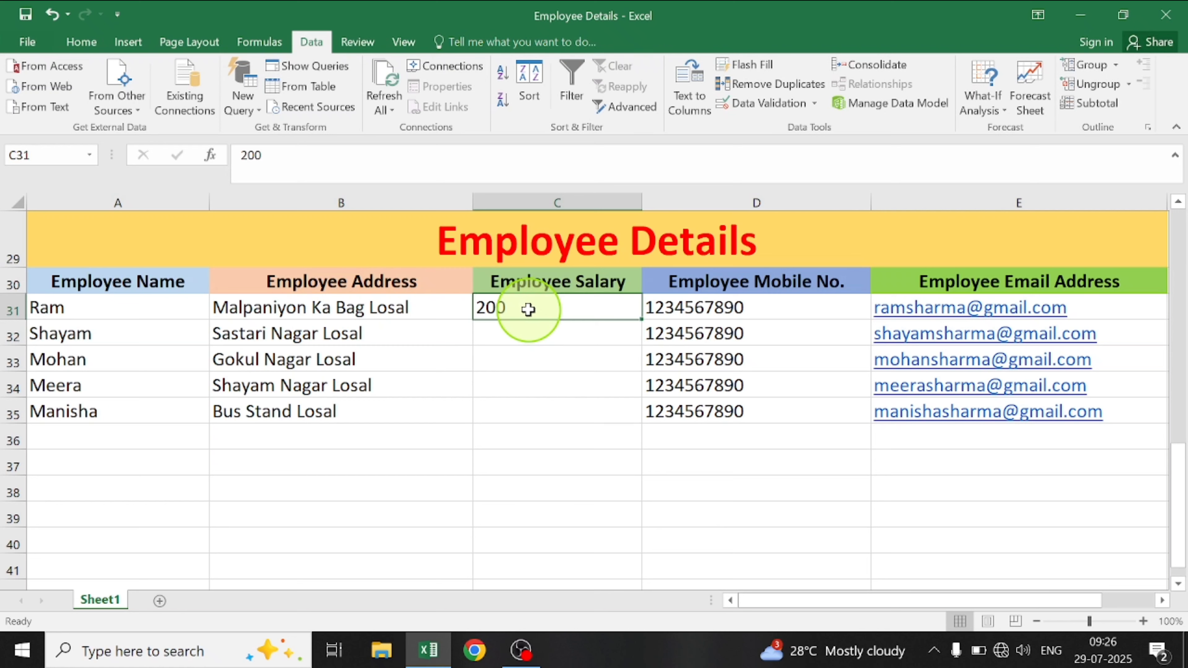
key("BackSpace")
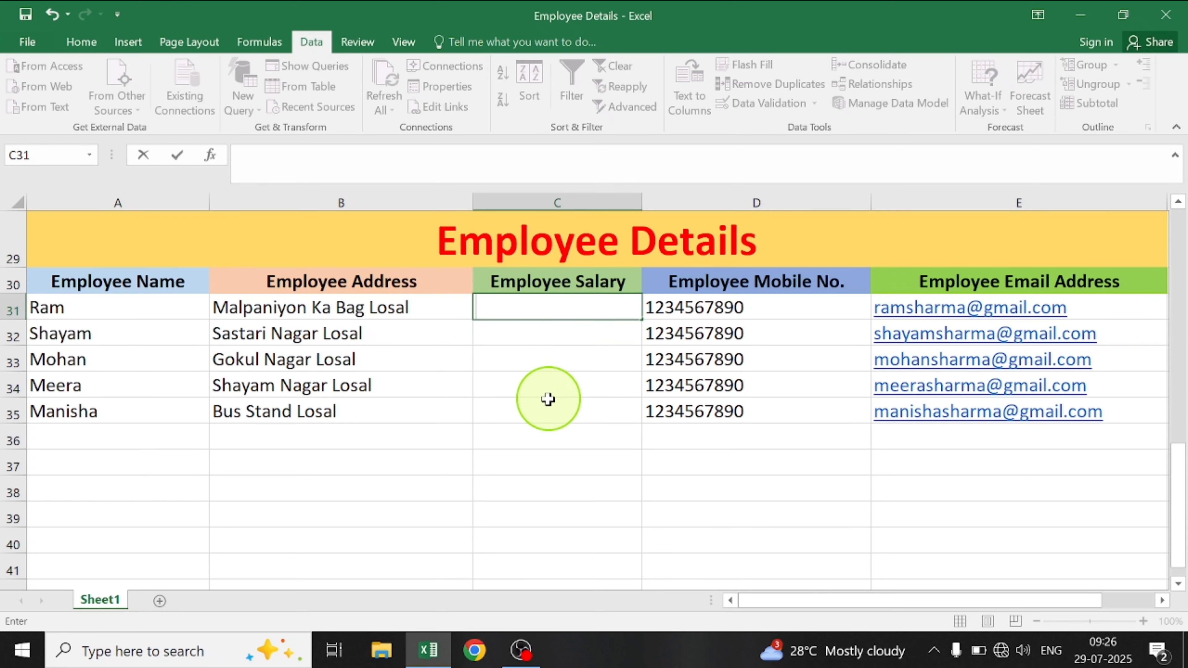
left_click_drag(538, 411, 517, 307)
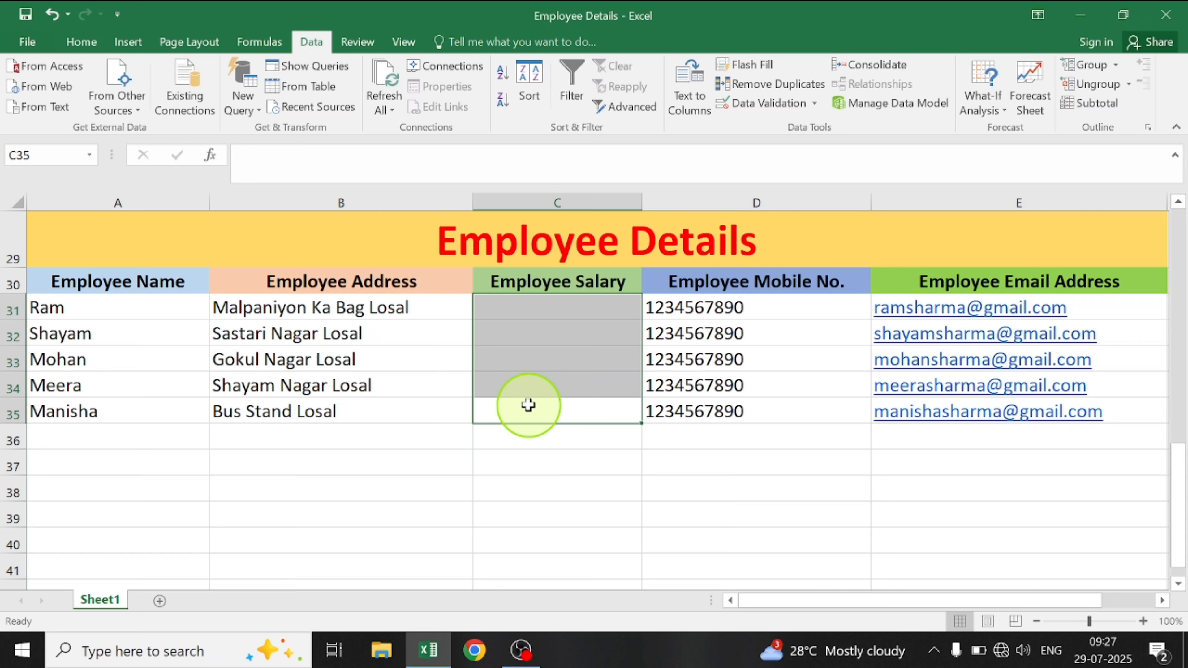
left_click(754, 104)
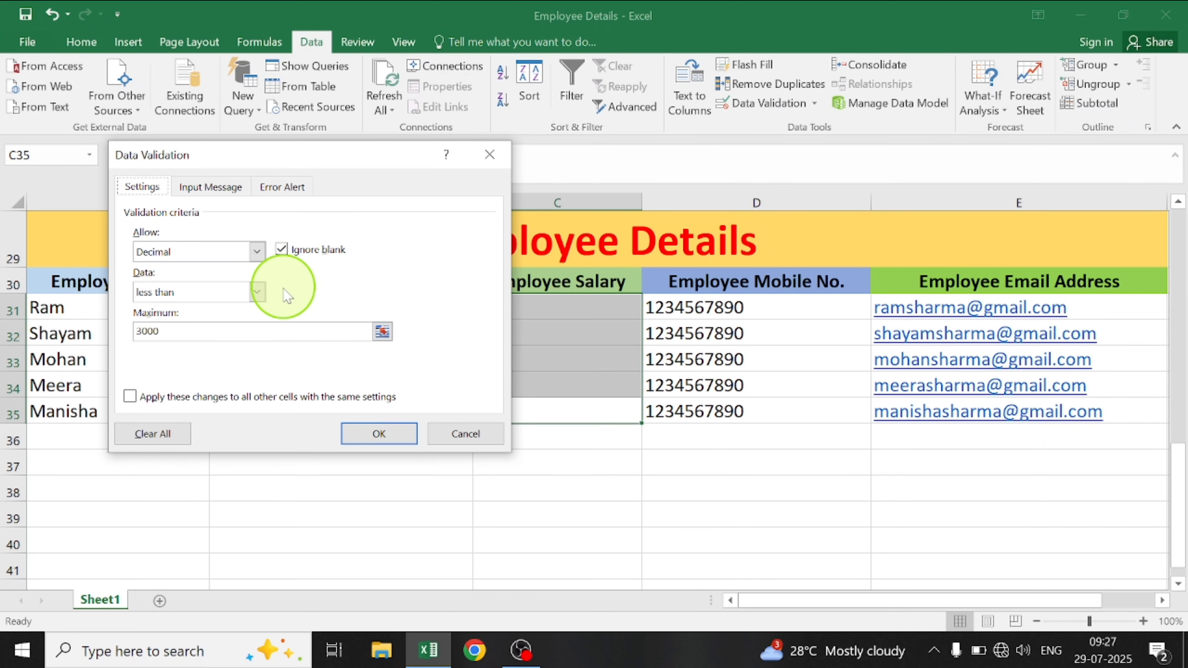
left_click(257, 292)
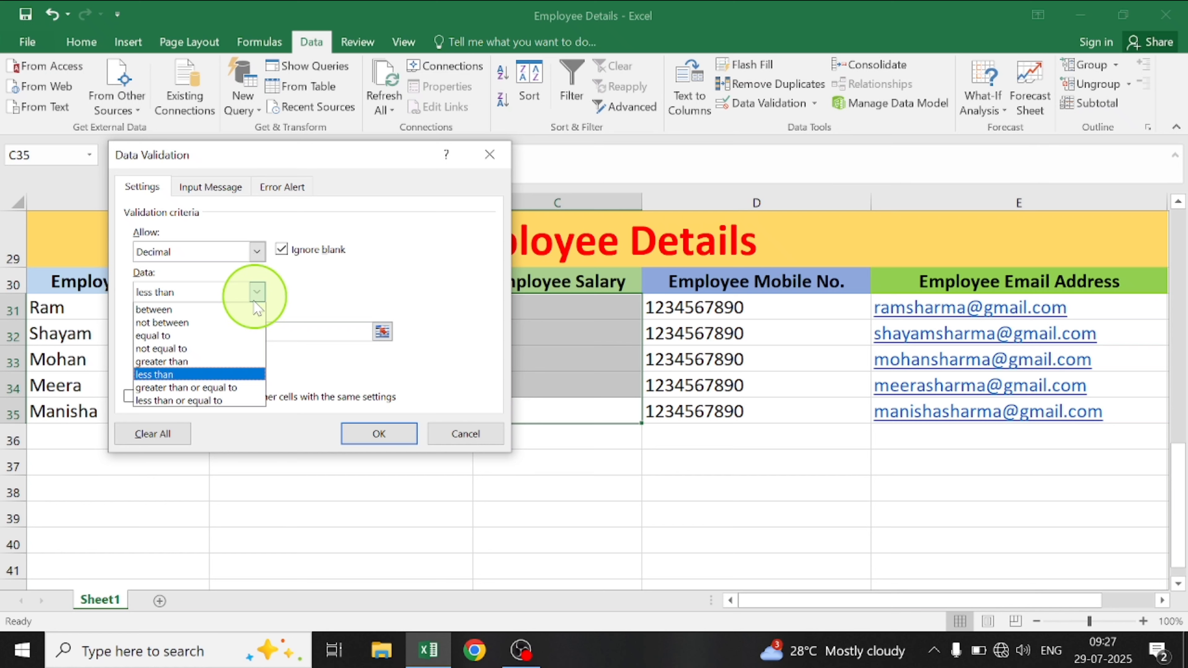
left_click(236, 387)
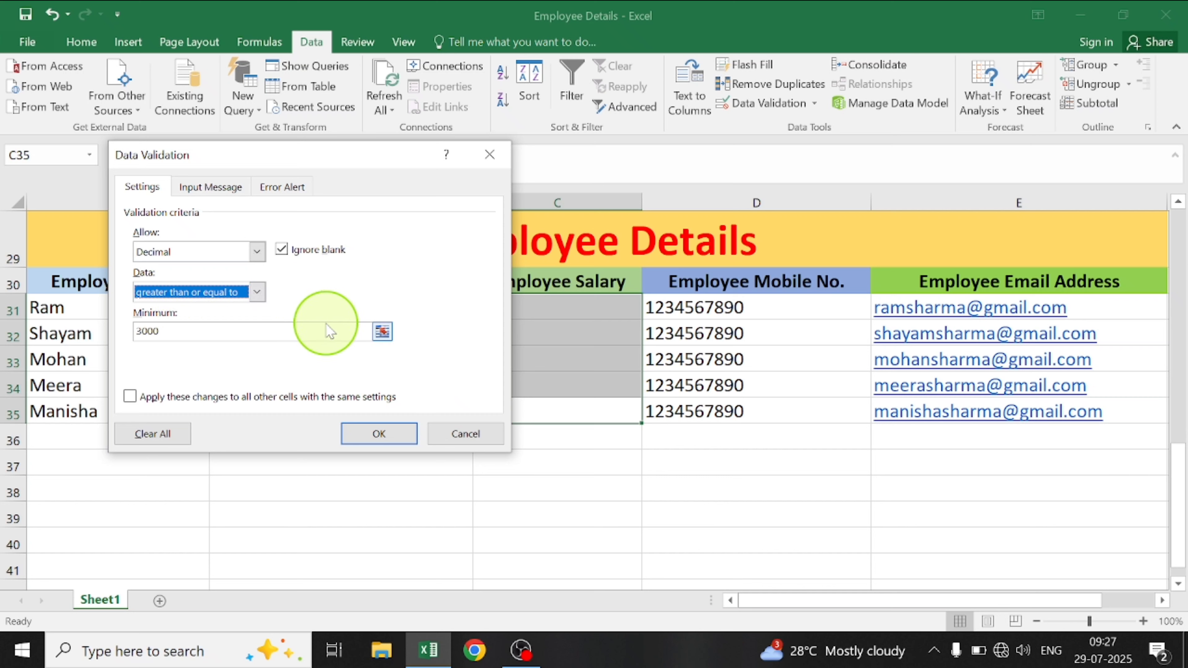
left_click(380, 433)
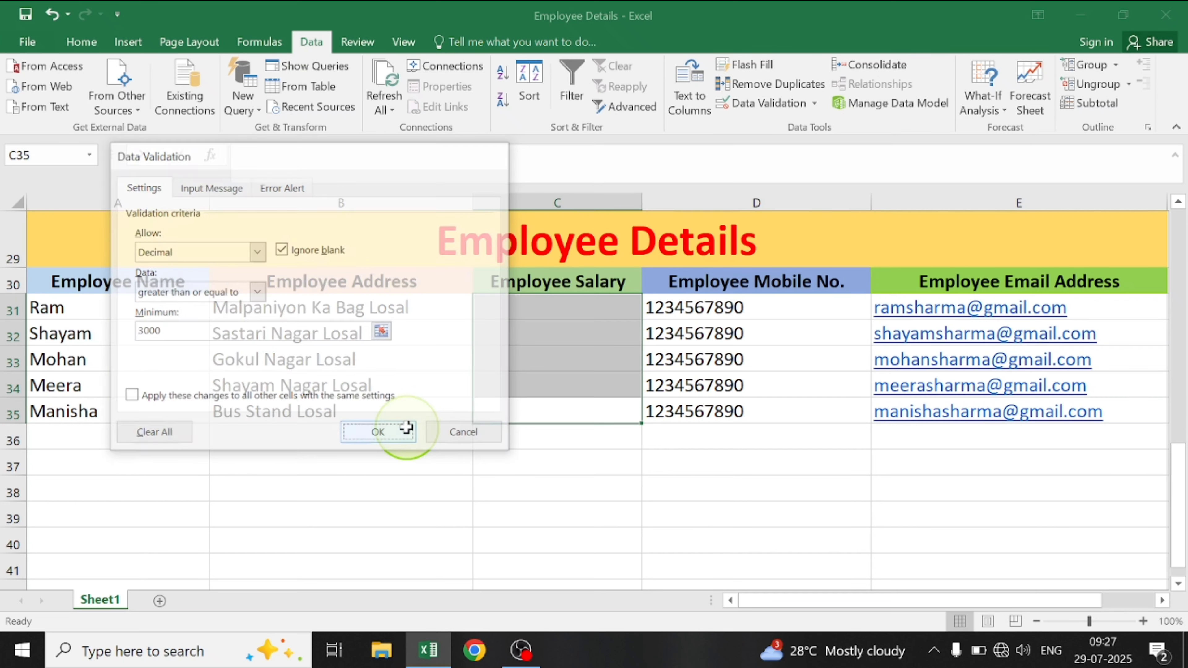
Test the greater-than-or-equal-to rule by entering salaries of 3000 in C31 and 3002 in C32
left_click(517, 306)
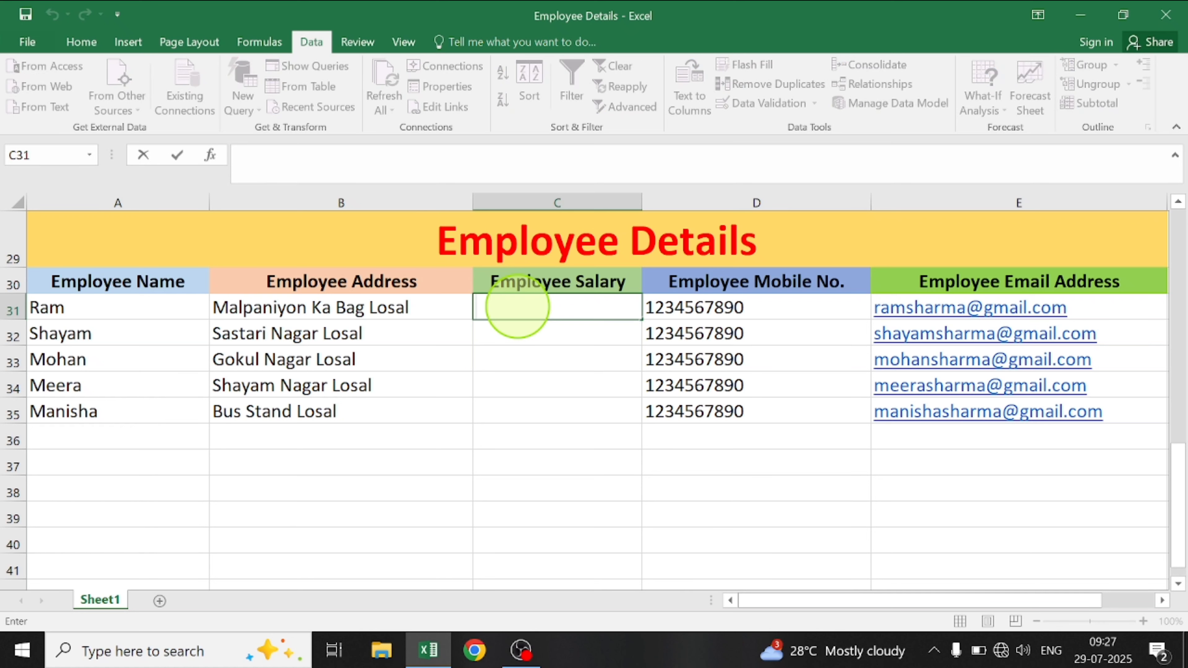
type("3000")
key("Return")
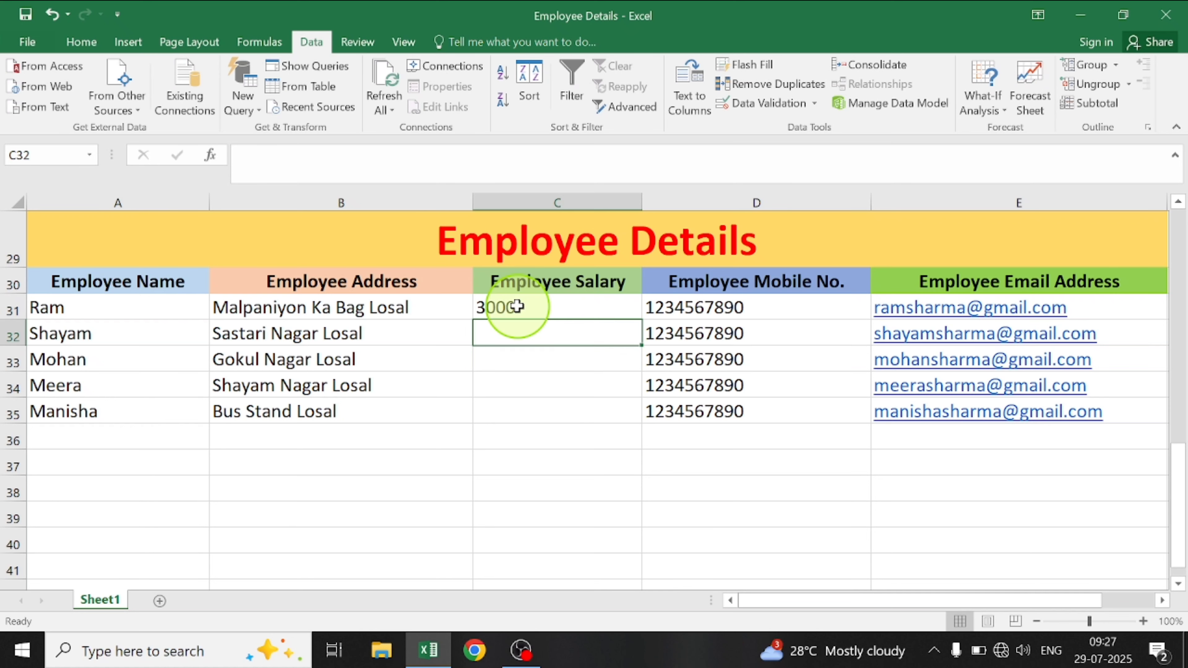
type("3002")
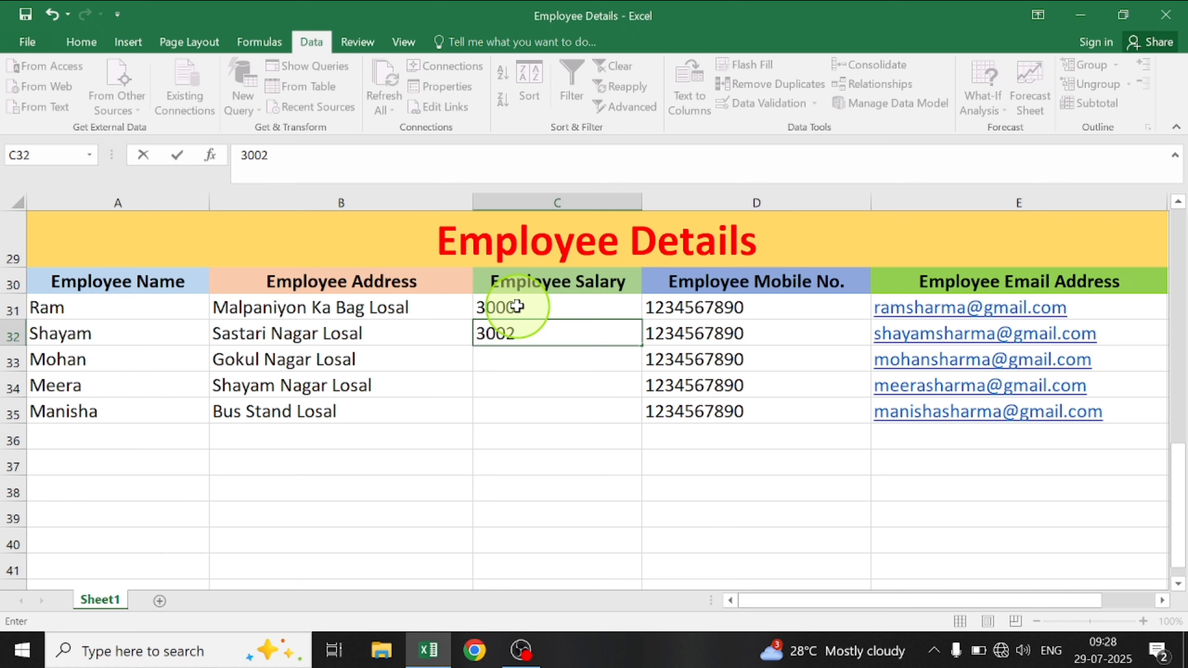
key("Return")
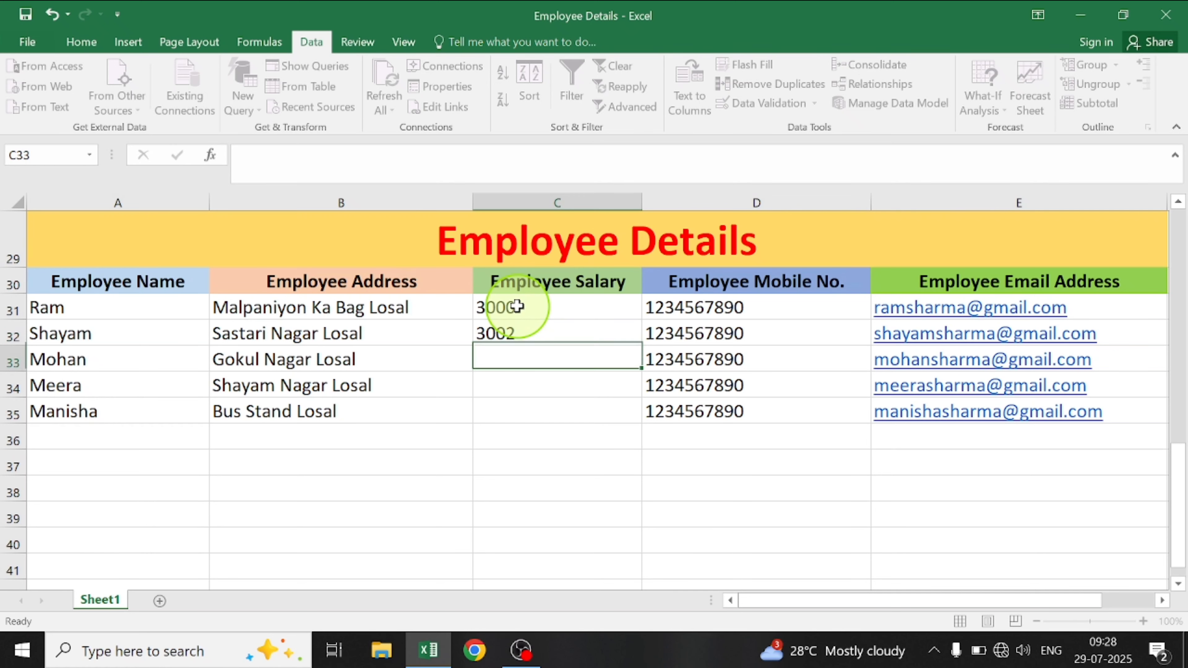
Try to enter a salary of 2000 in C31 under the greater-than-or-equal-to rule, and cancel the entry
left_click(517, 306)
type("2")
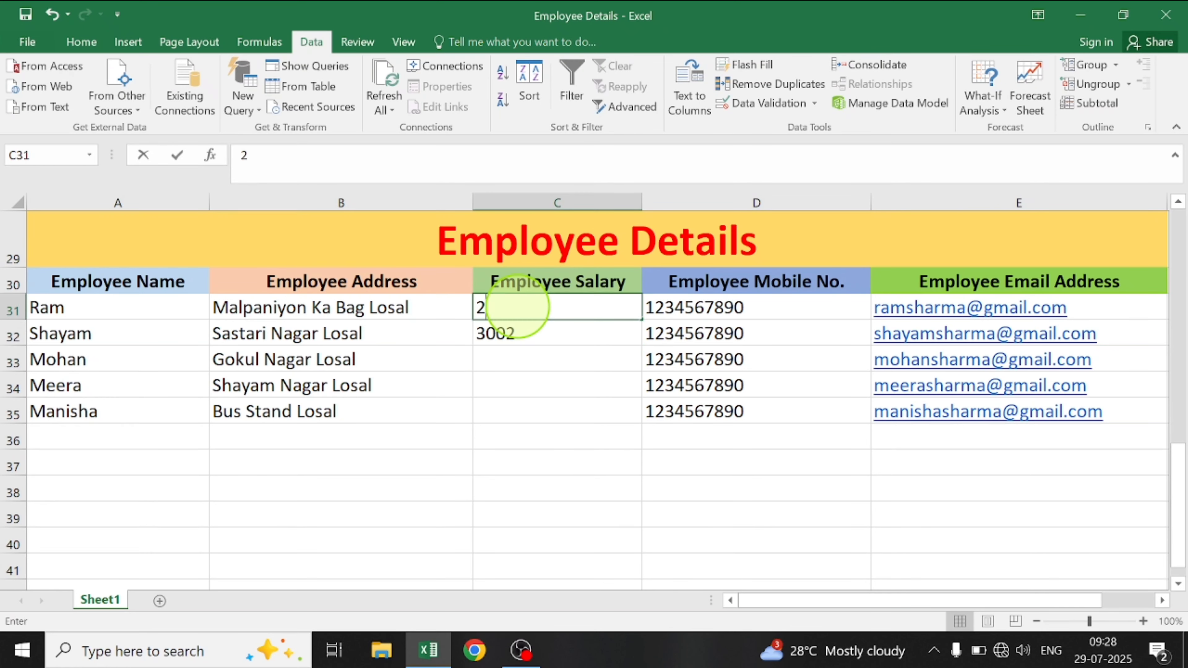
type("000")
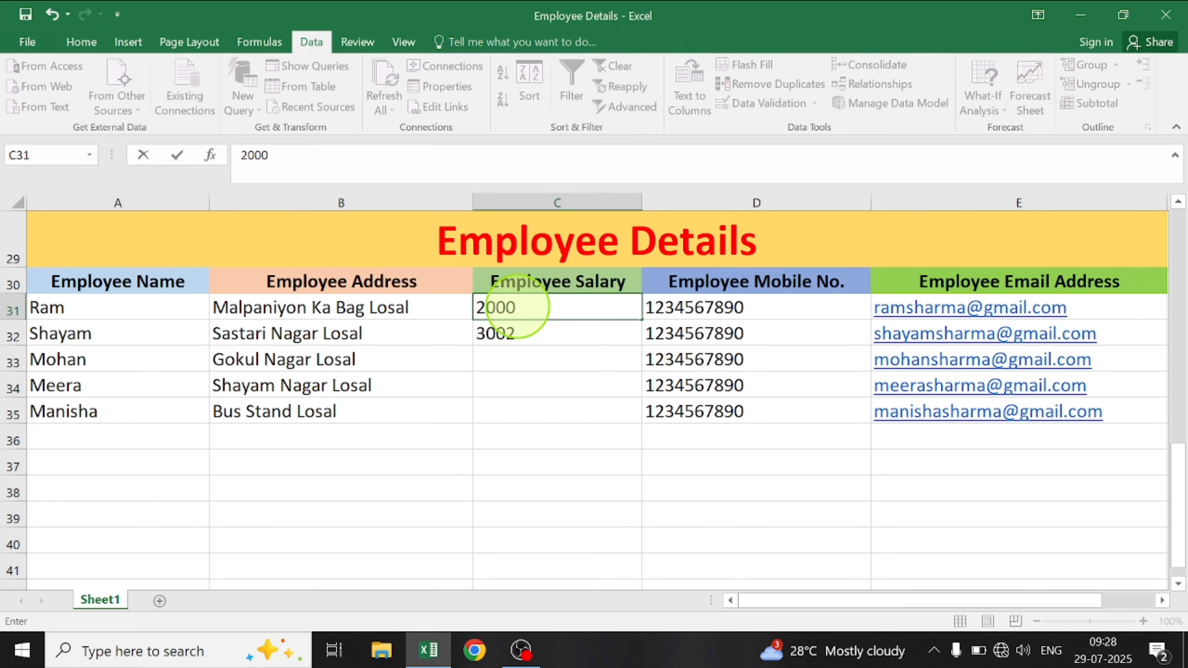
key("Return")
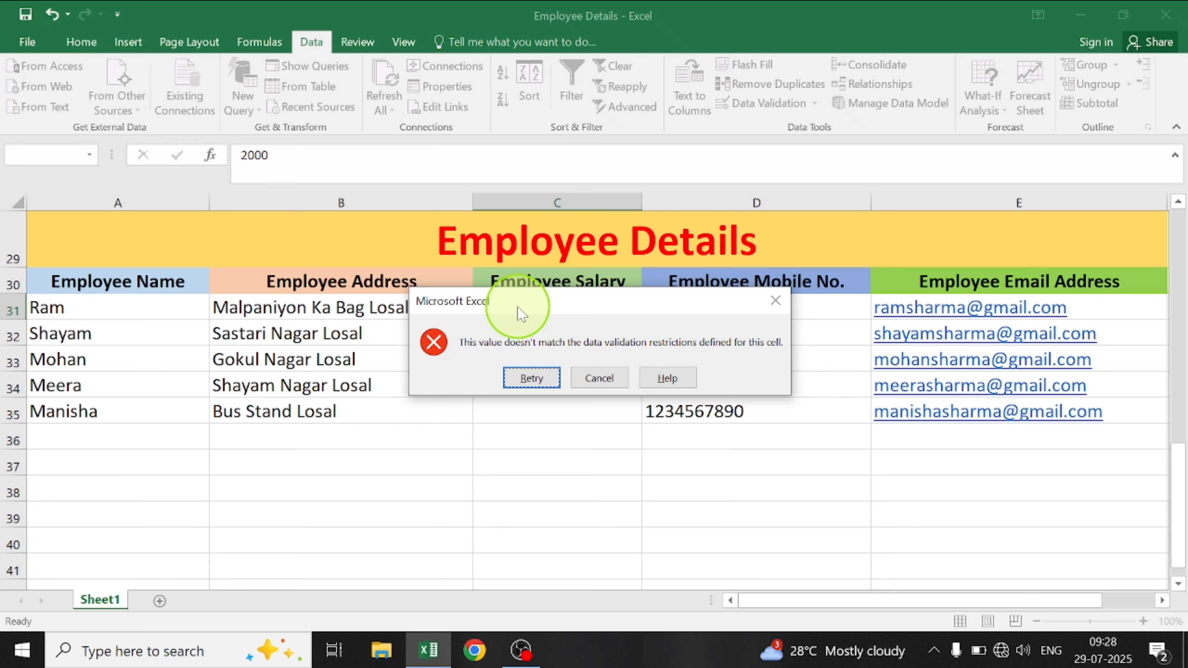
left_click(599, 377)
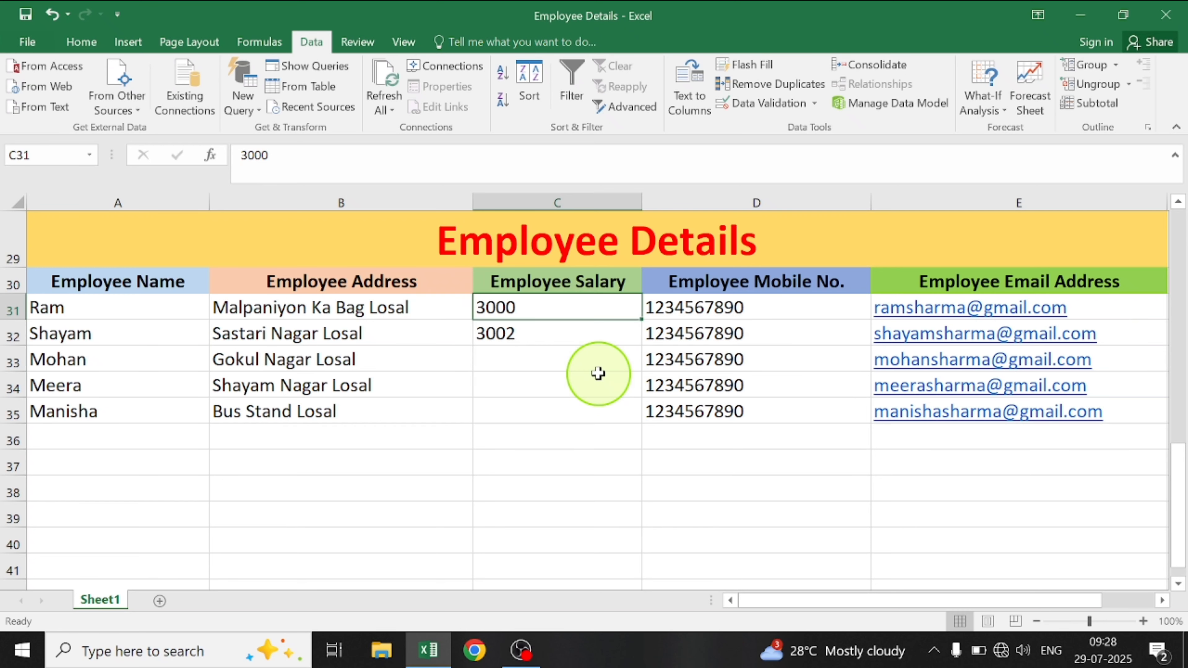
Clear the test salaries from C32 and C31
left_click(556, 344)
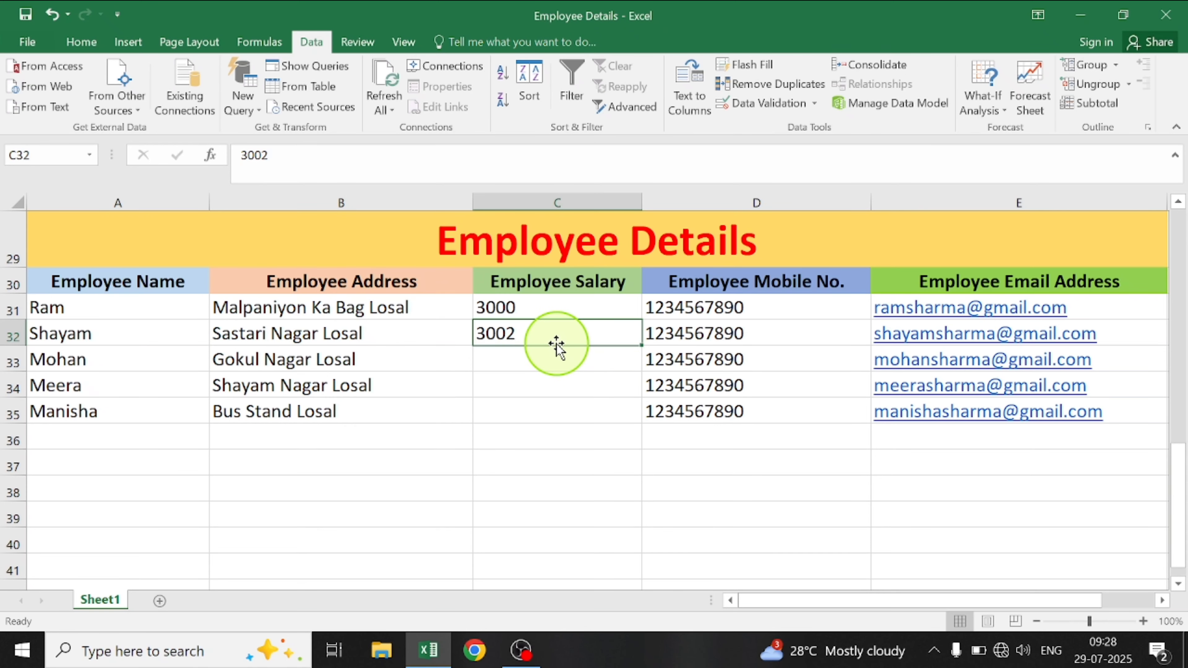
key("Delete")
left_click(557, 302)
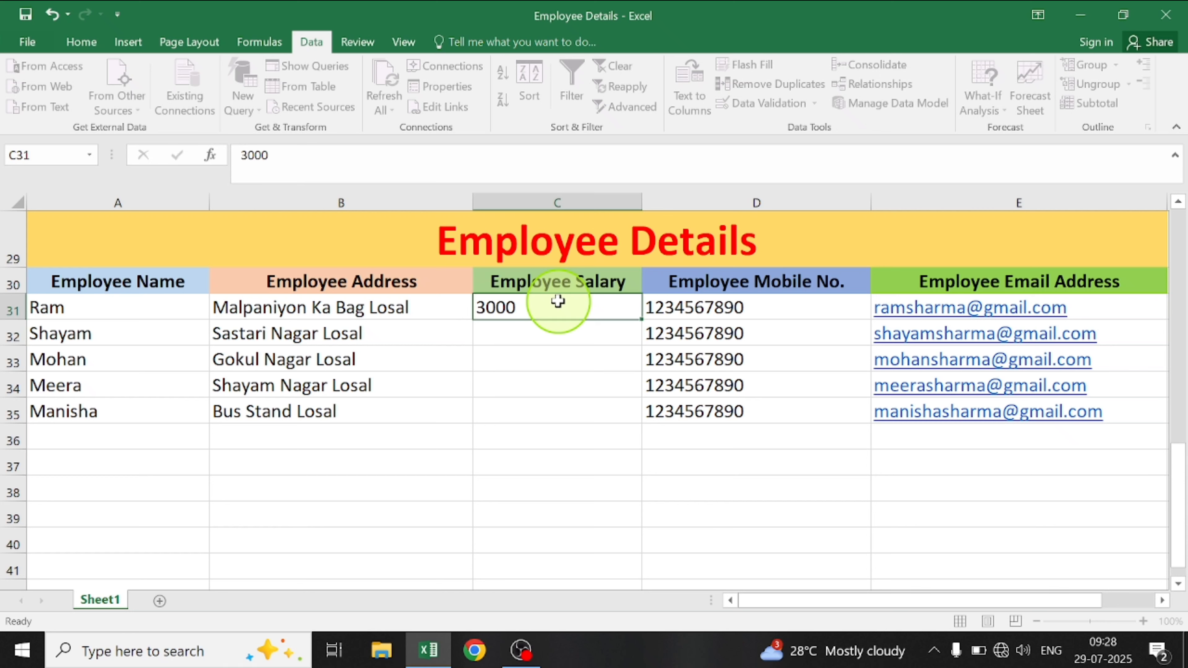
key("BackSpace")
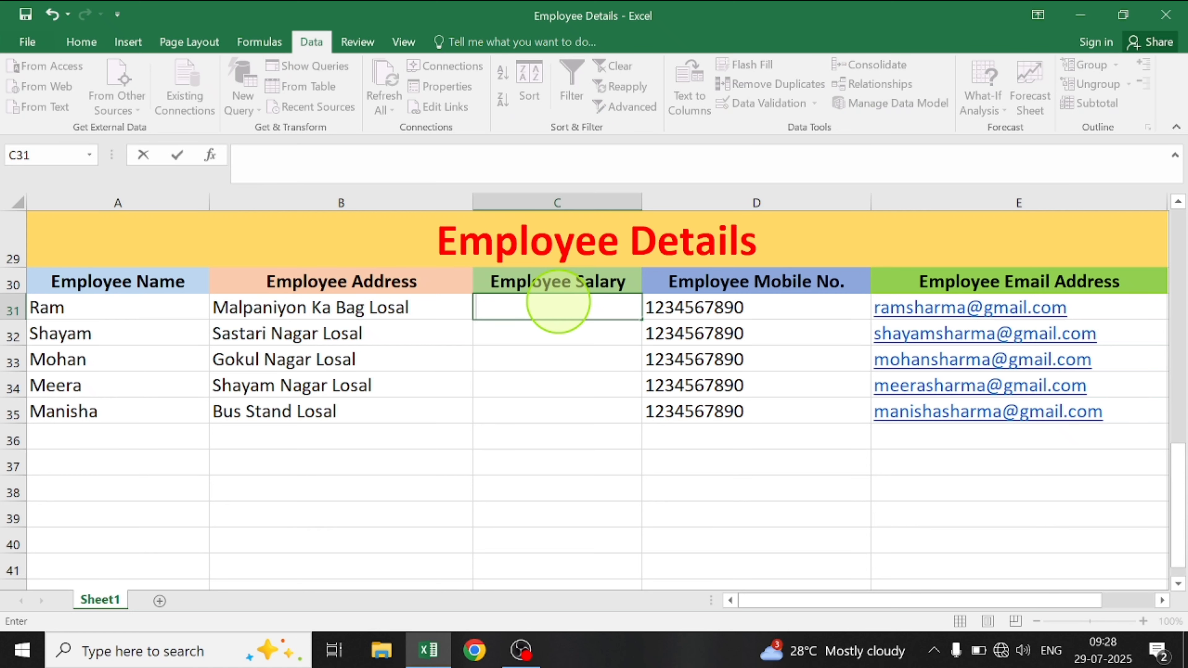
Set the data validation for C31:C35 to decimals less than or equal to 3000
left_click_drag(603, 412, 594, 308)
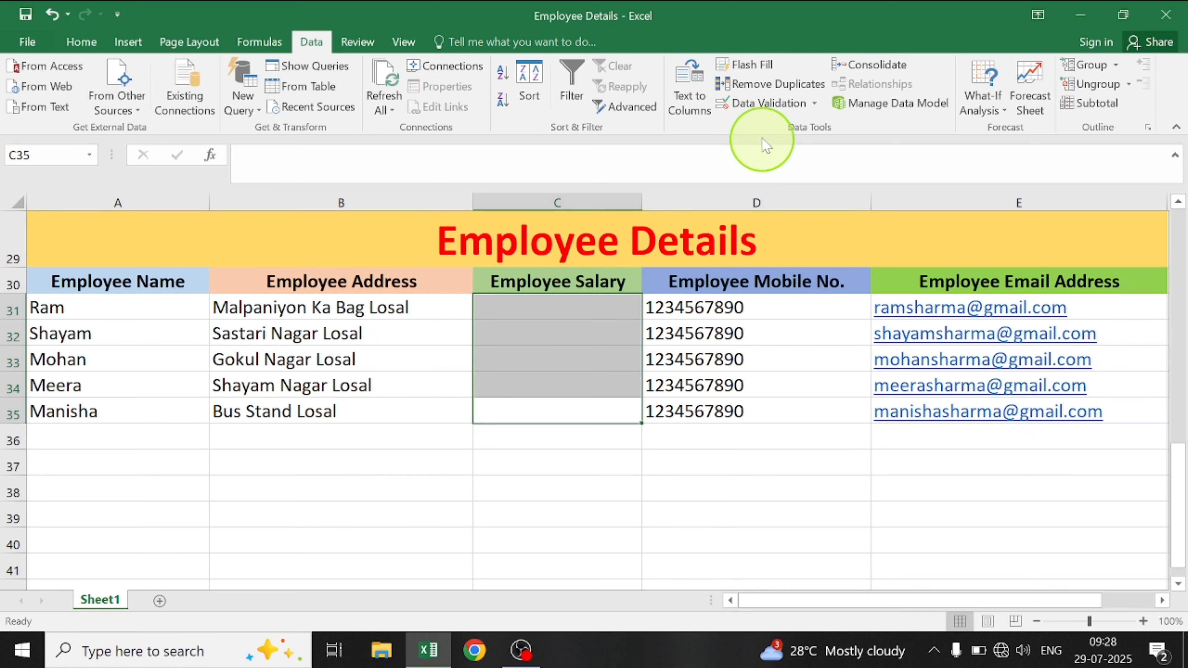
left_click(759, 105)
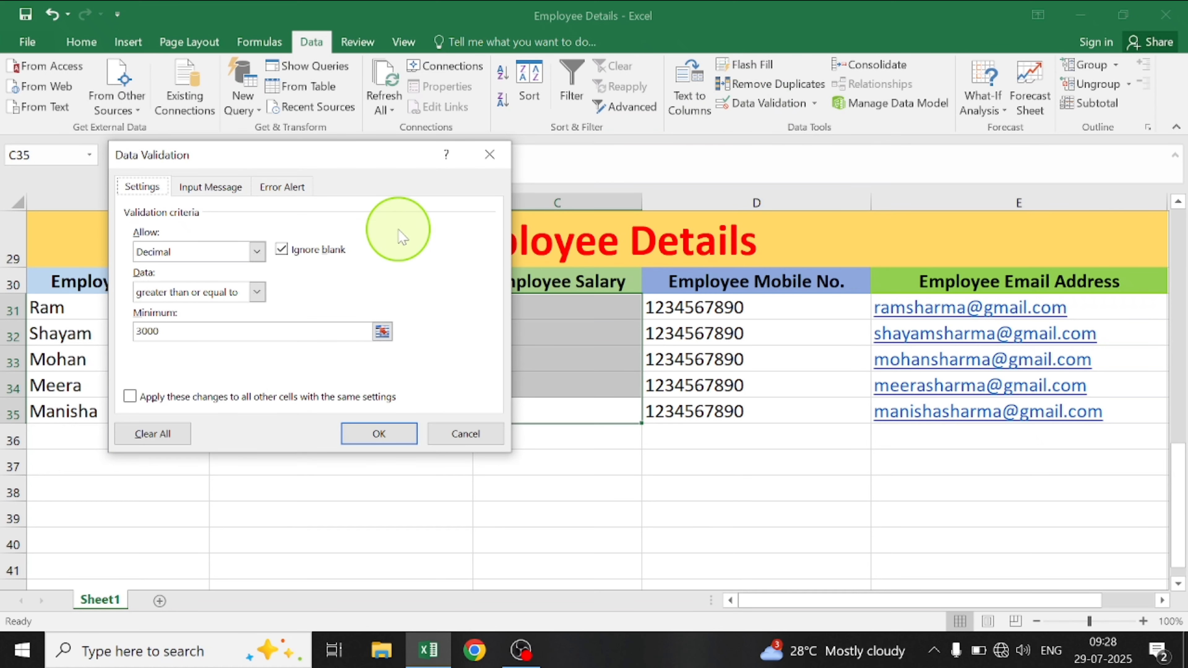
left_click(258, 293)
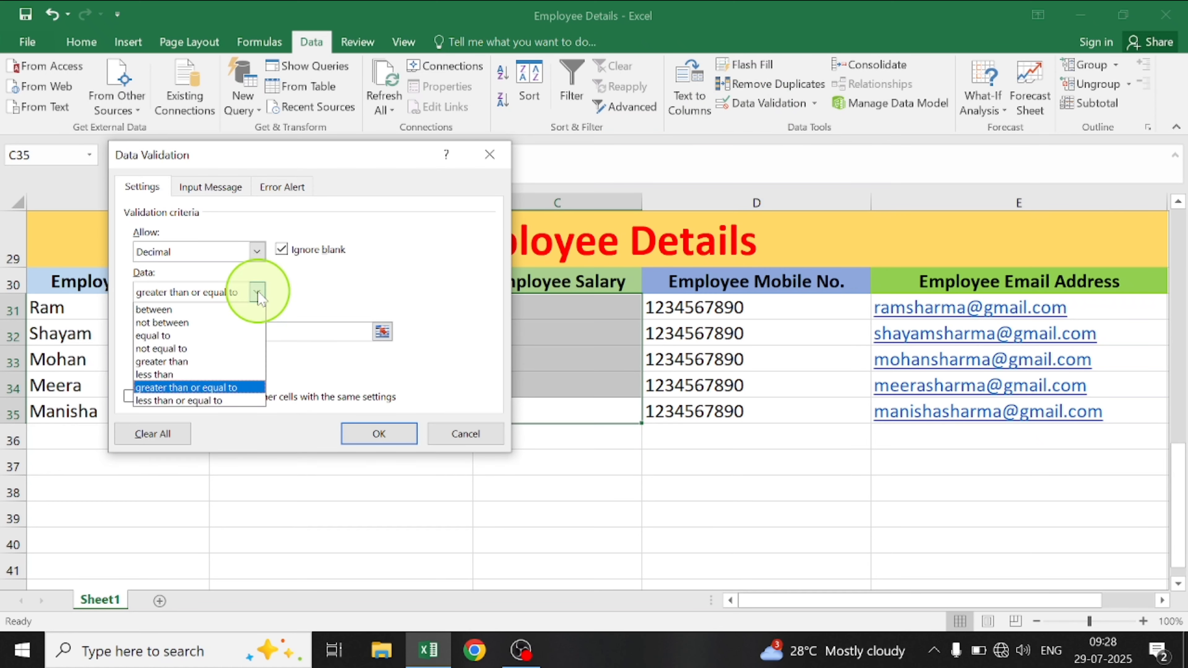
left_click(236, 401)
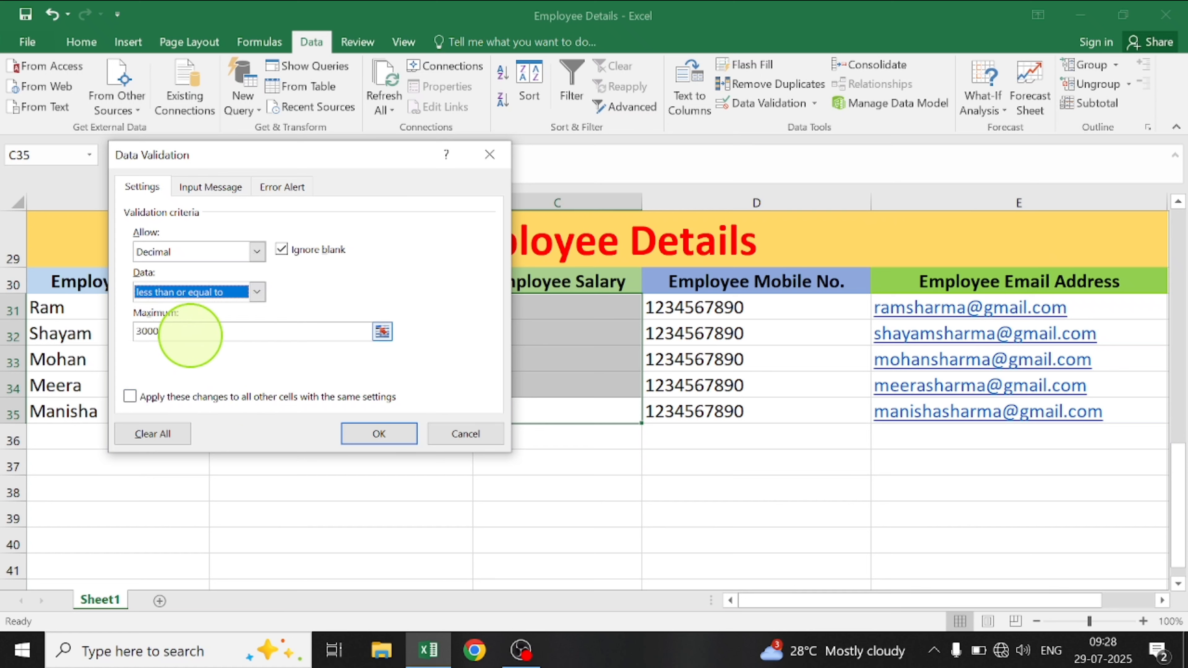
left_click(382, 434)
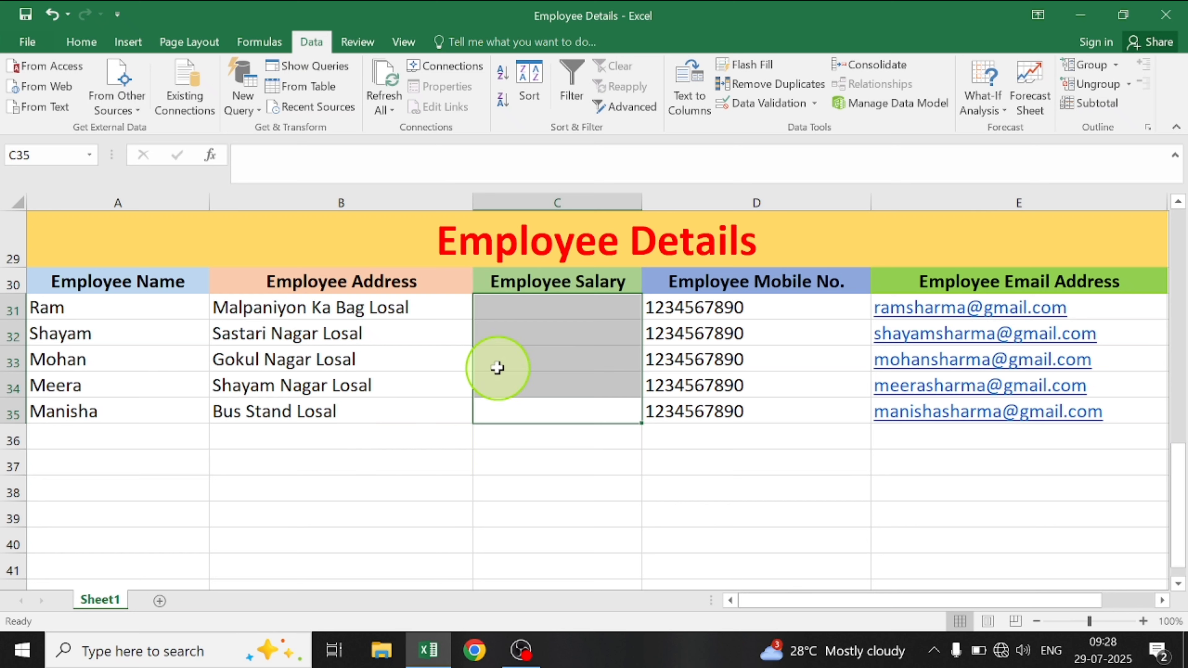
Test the less-than-or-equal-to rule by entering salaries of 3000 in C31 and 200 in C32
double_click(515, 316)
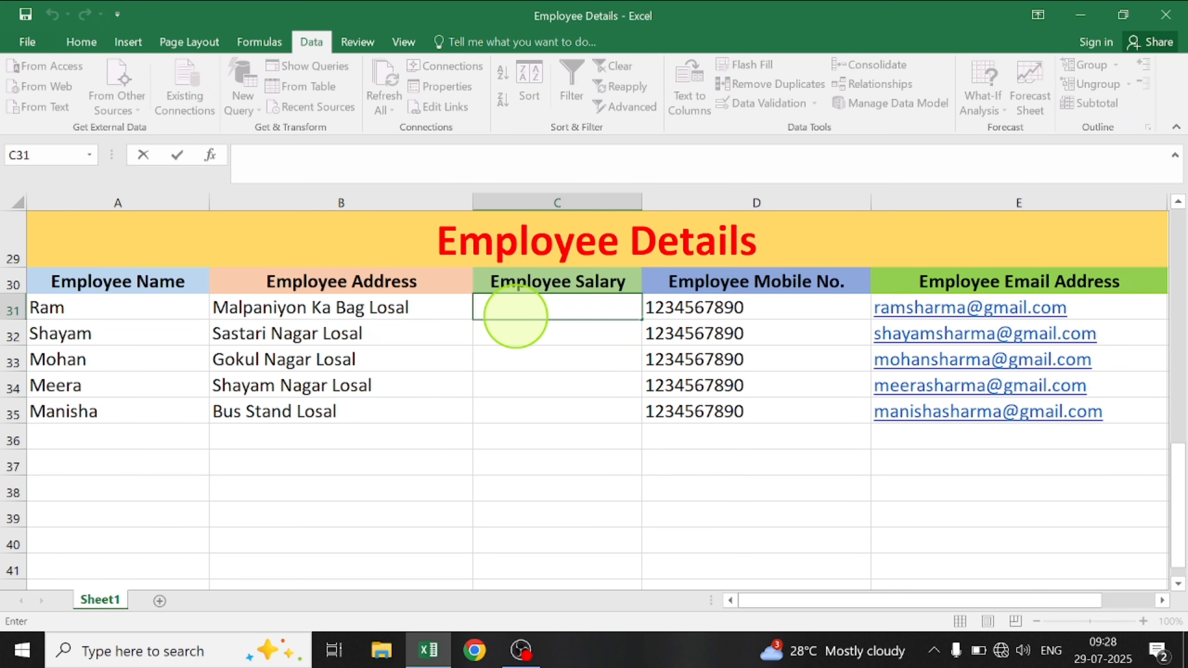
type("3000")
key("Return")
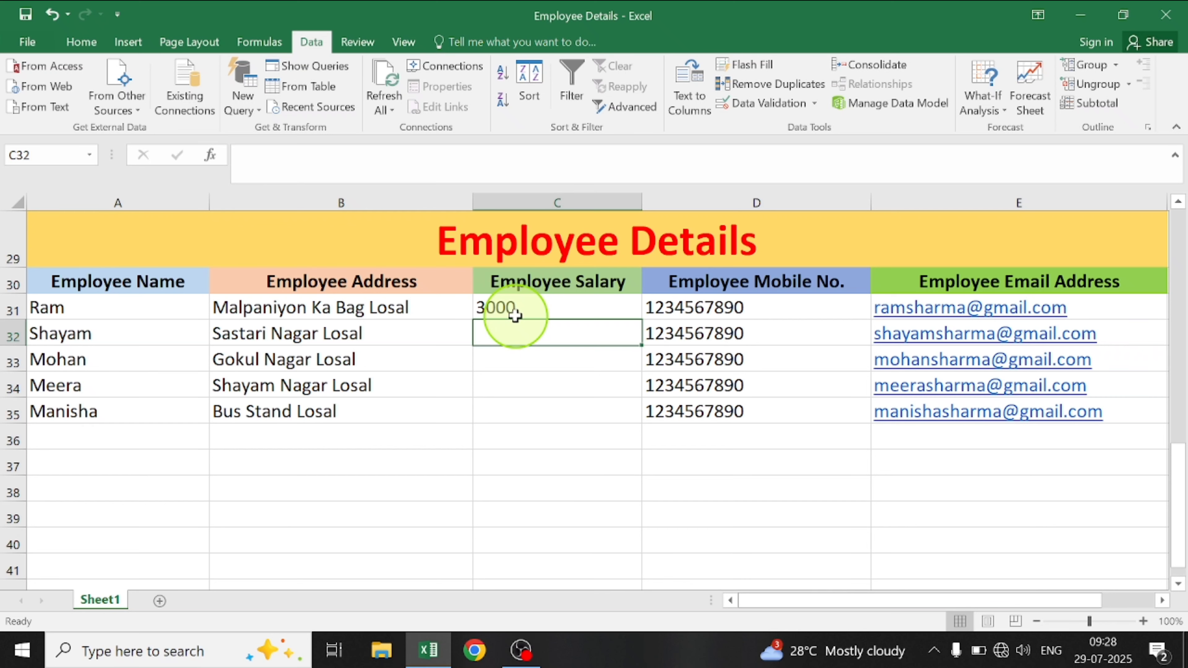
double_click(503, 335)
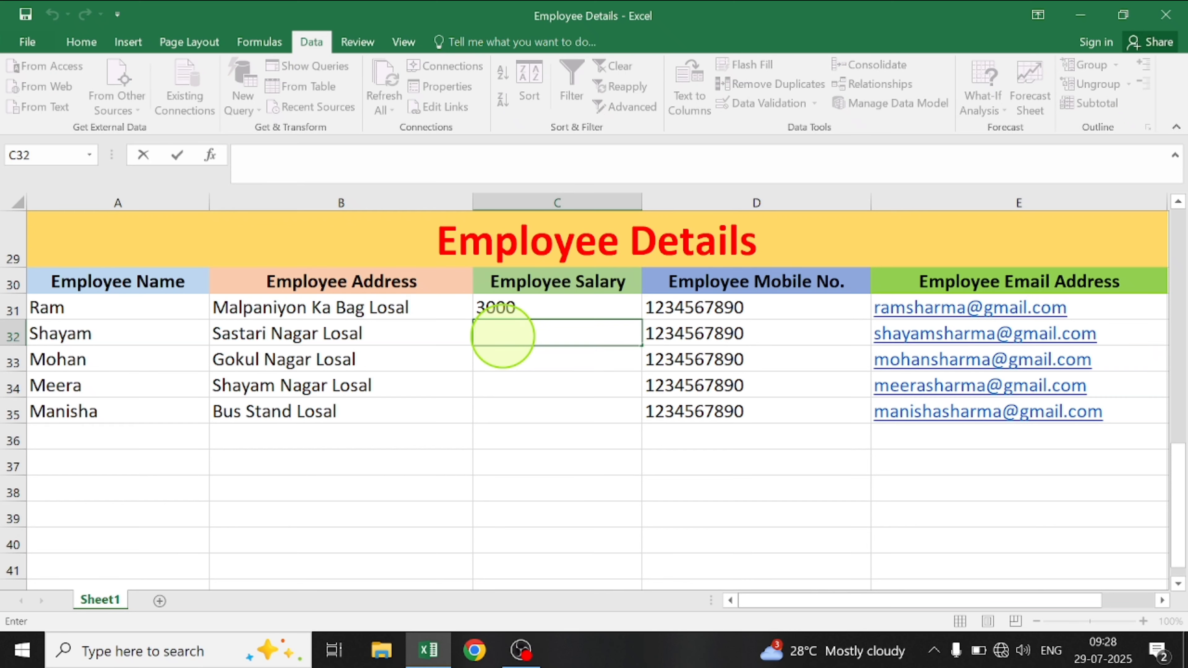
type("200")
key("Return")
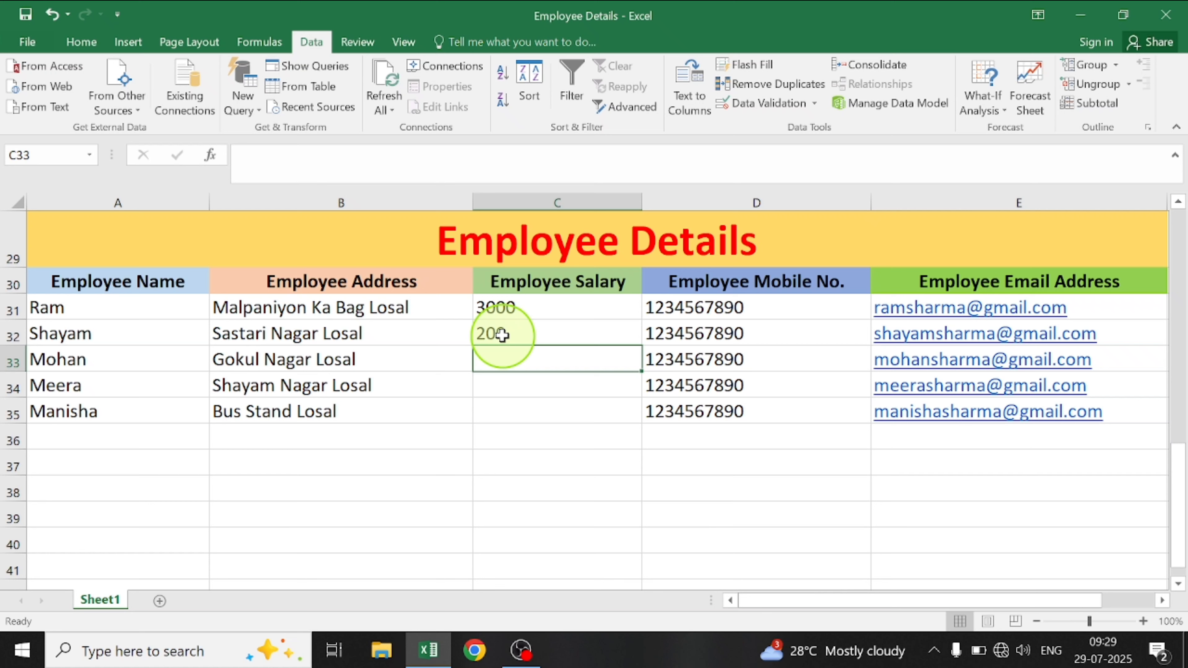
Try to enter a salary of 3001 in C33 under the less-than-or-equal-to rule, and cancel the entry
type("3001")
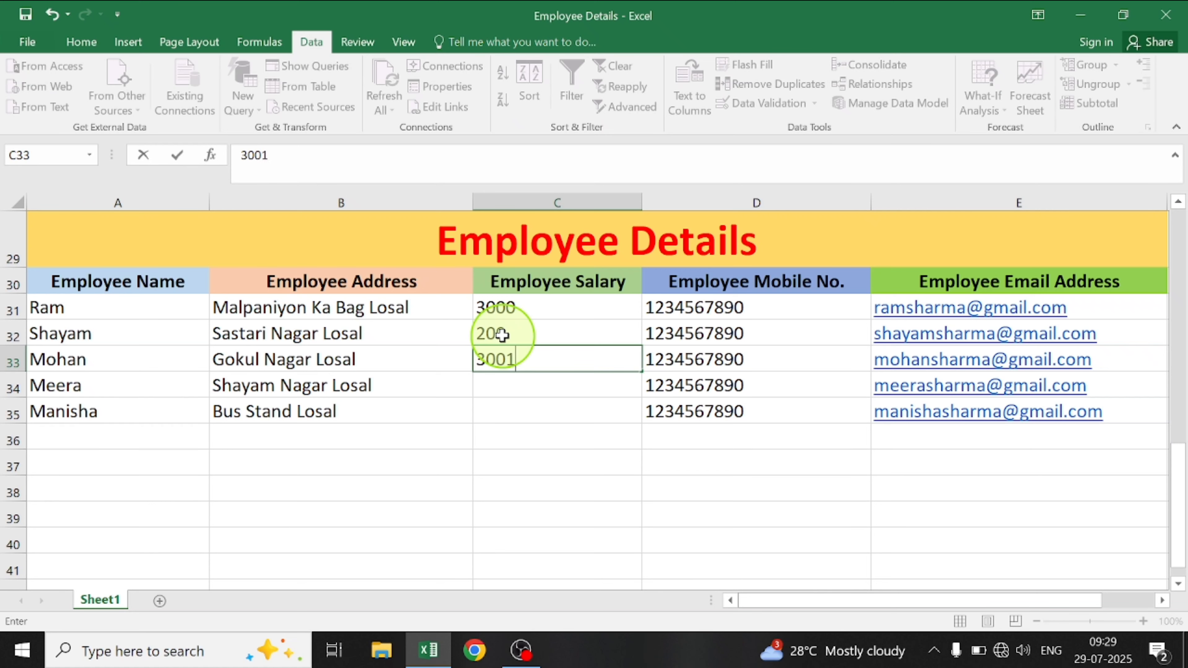
key("Return")
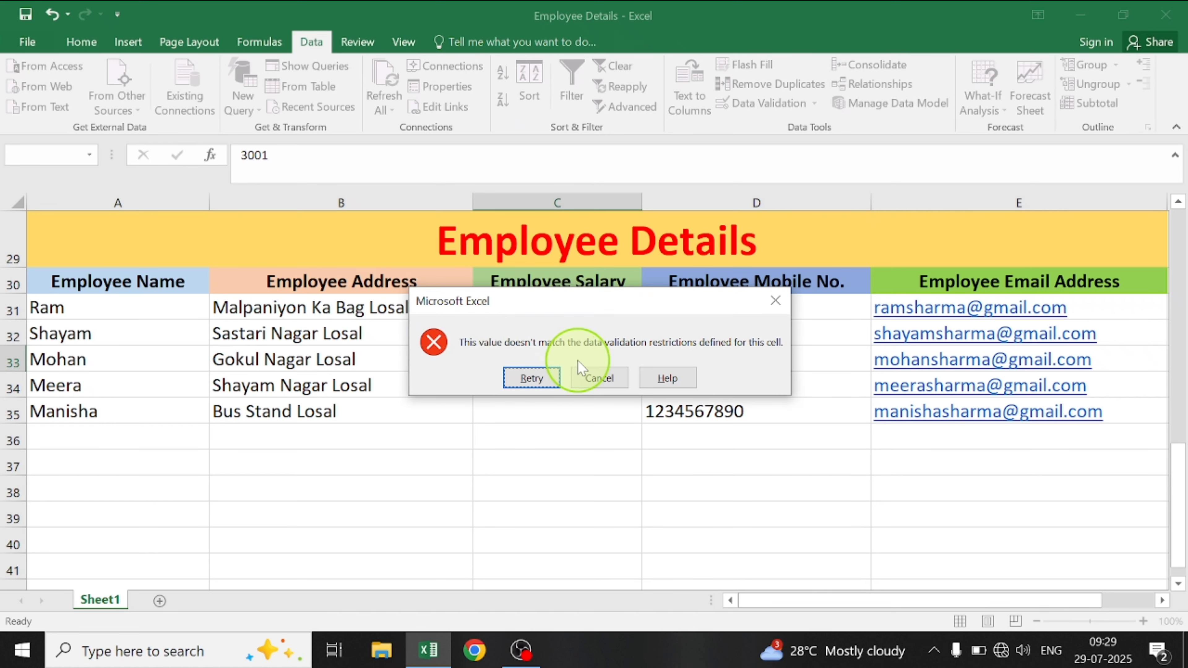
left_click(583, 377)
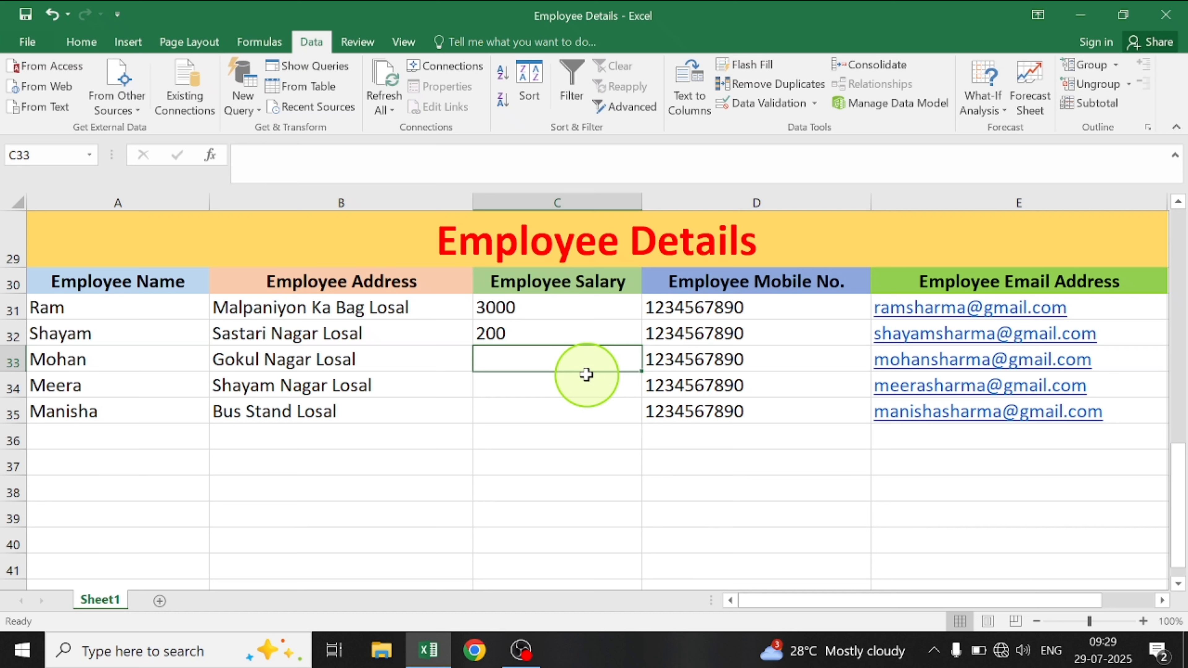